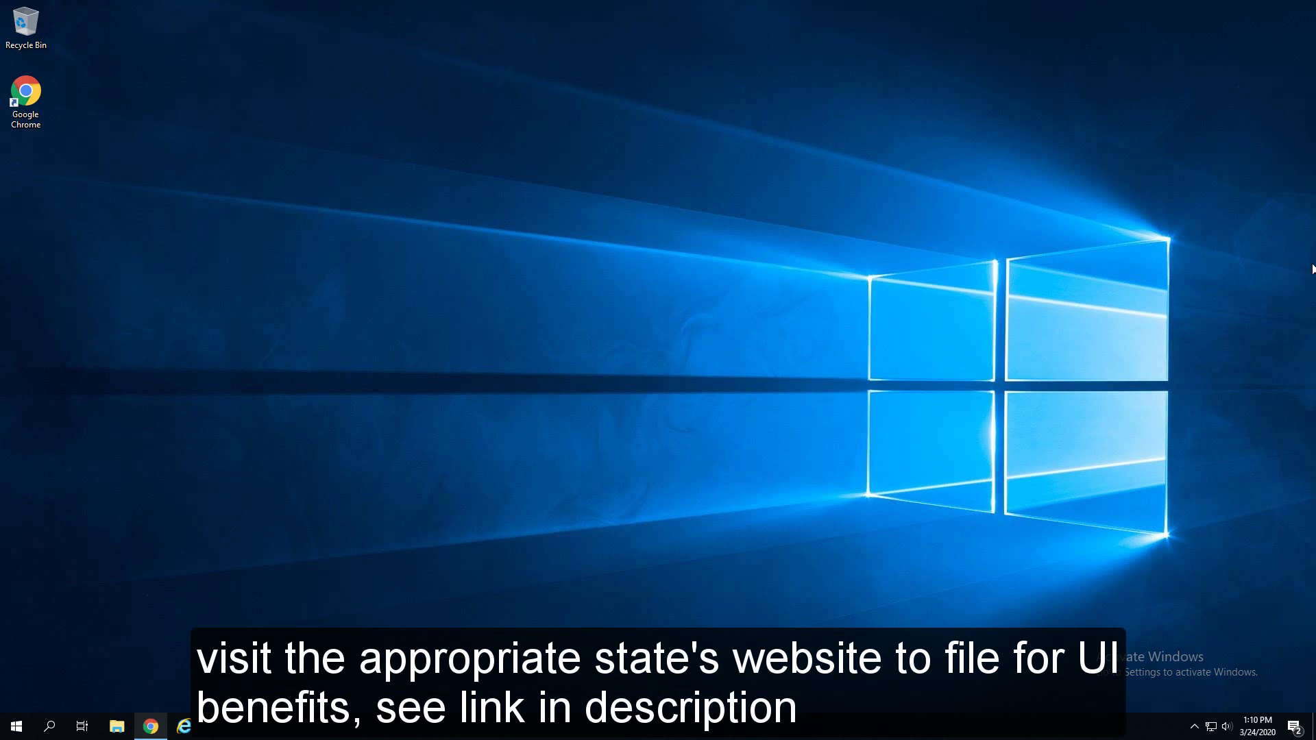
Step: Open the California EDD unemployment website in Chrome and go through its online services login to the Benefit Programs Online login page
click(152, 727)
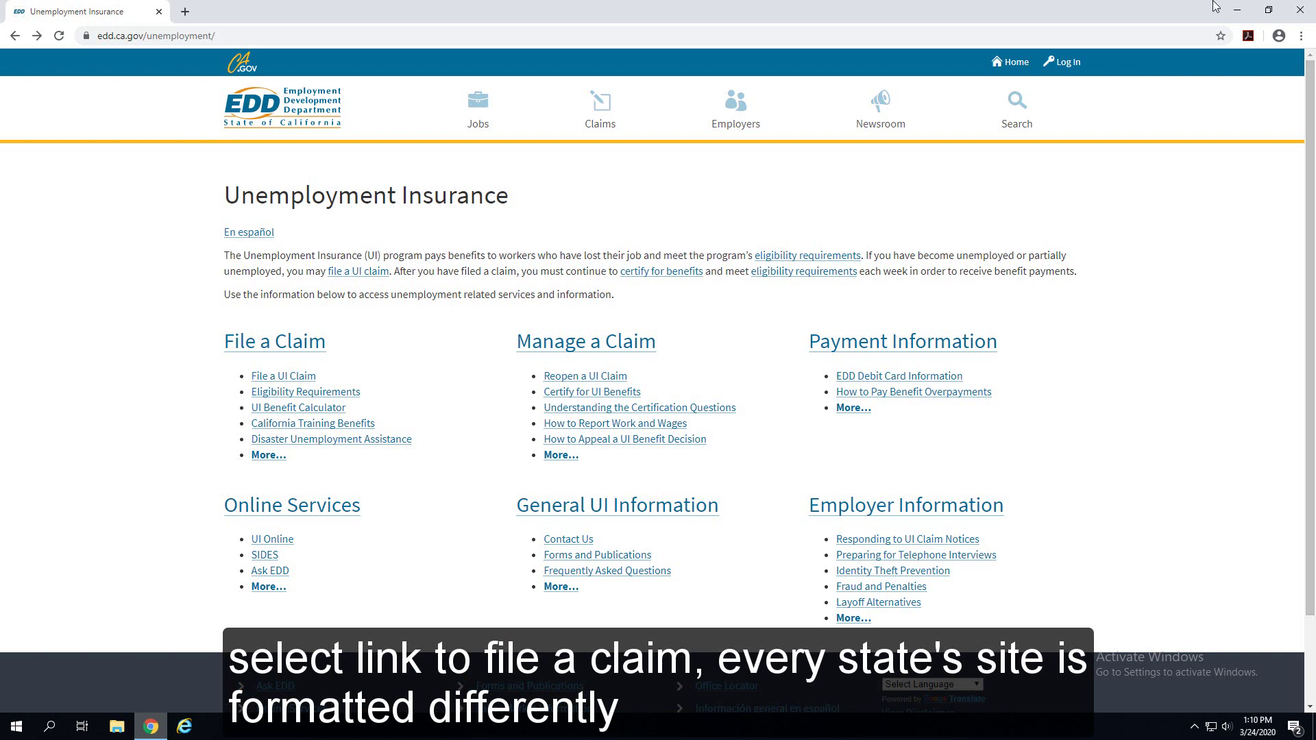
click(1067, 63)
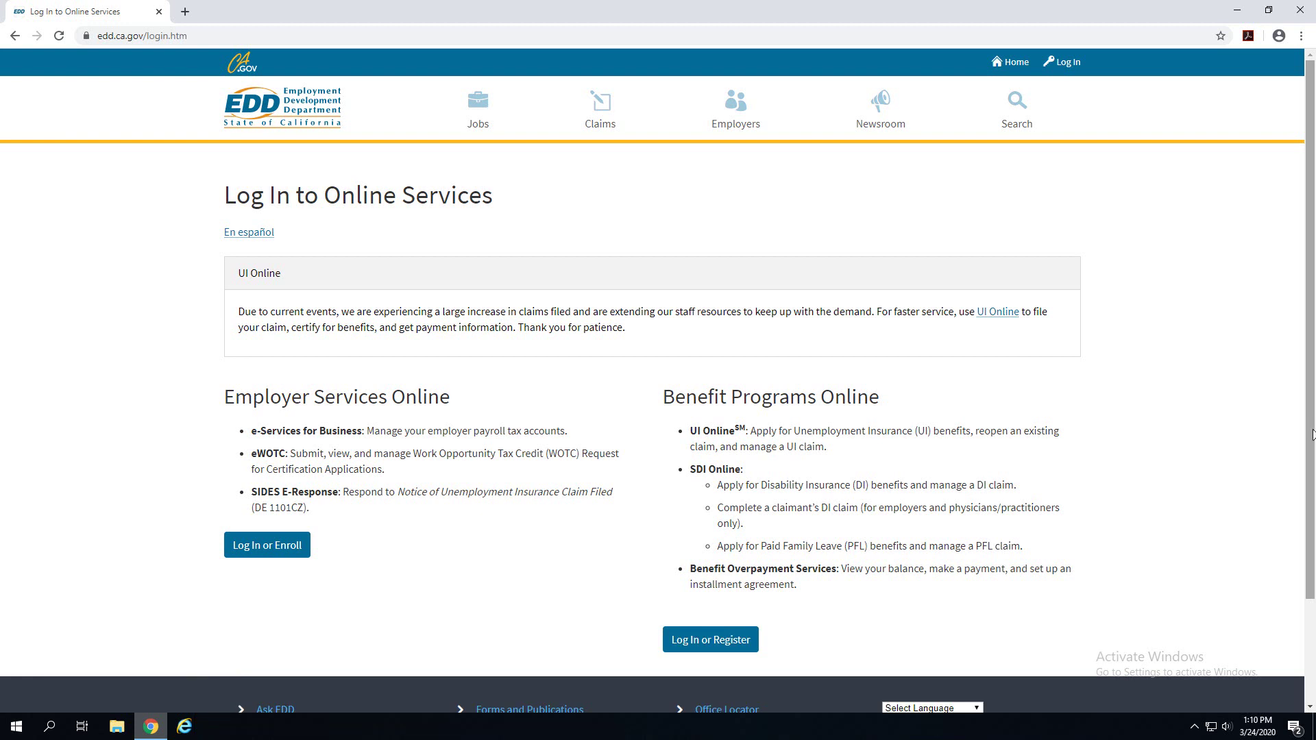
click(704, 648)
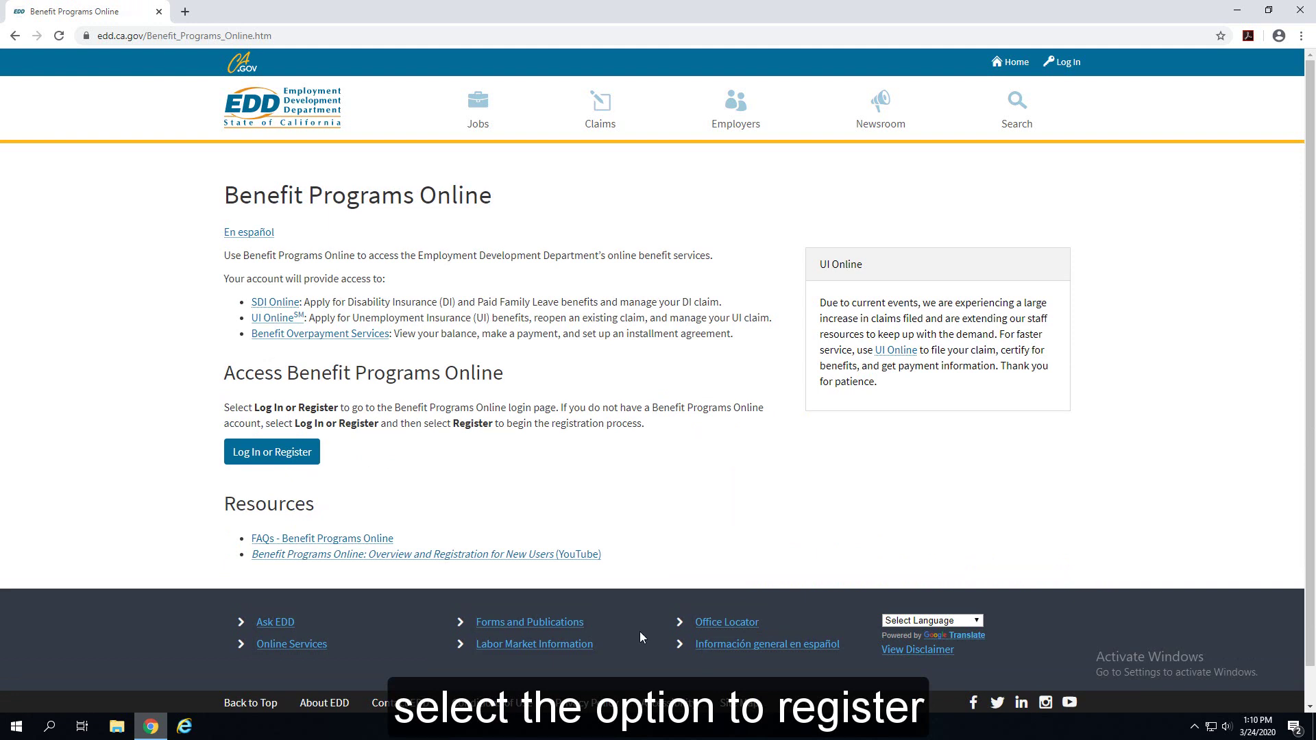
click(271, 454)
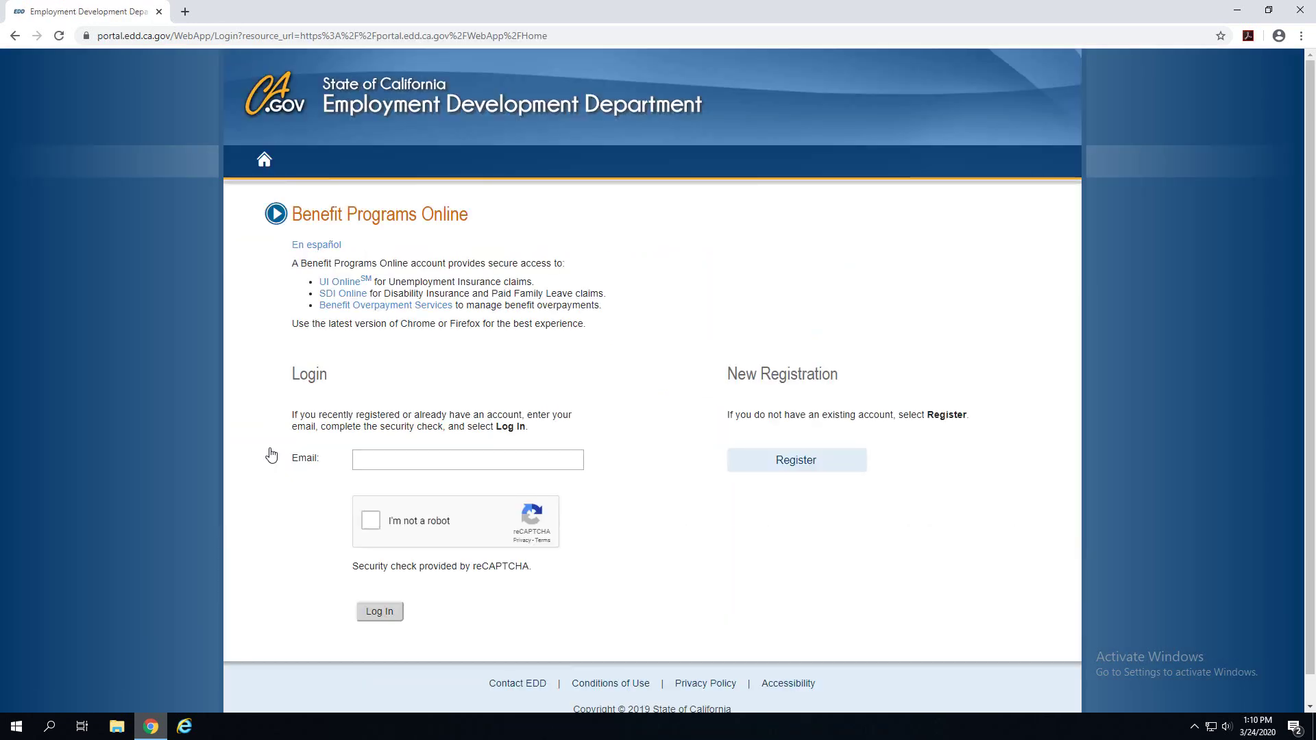
Step: Start a new registration, agree to the Terms and Conditions, and look through the whole registration form
click(797, 468)
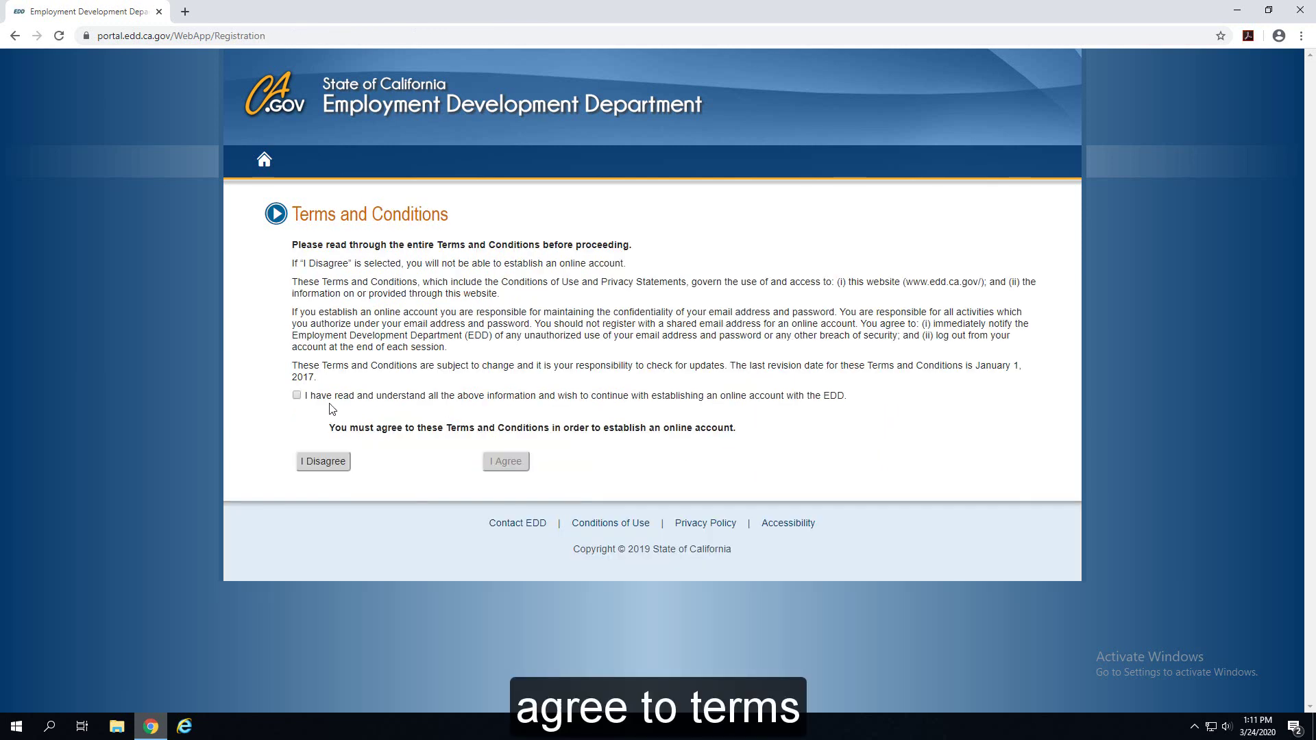
click(297, 396)
click(518, 466)
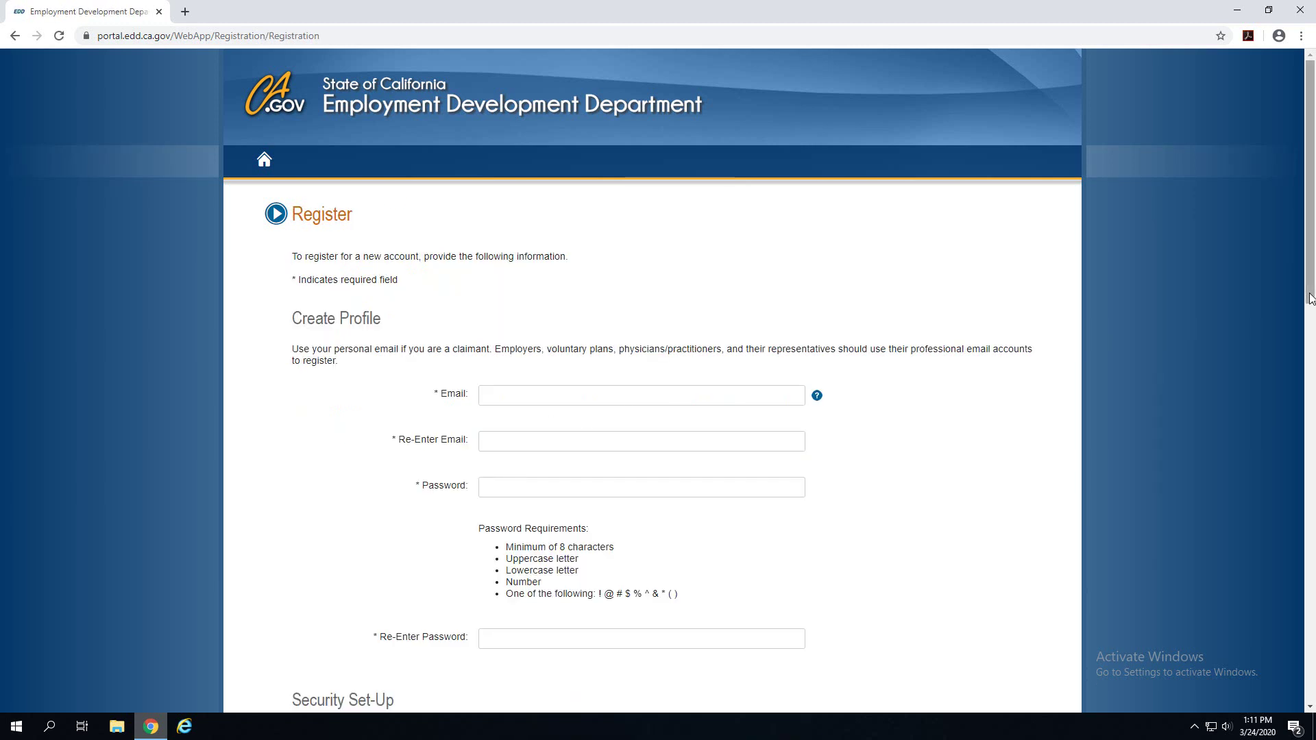
drag(1311, 292, 1292, 694)
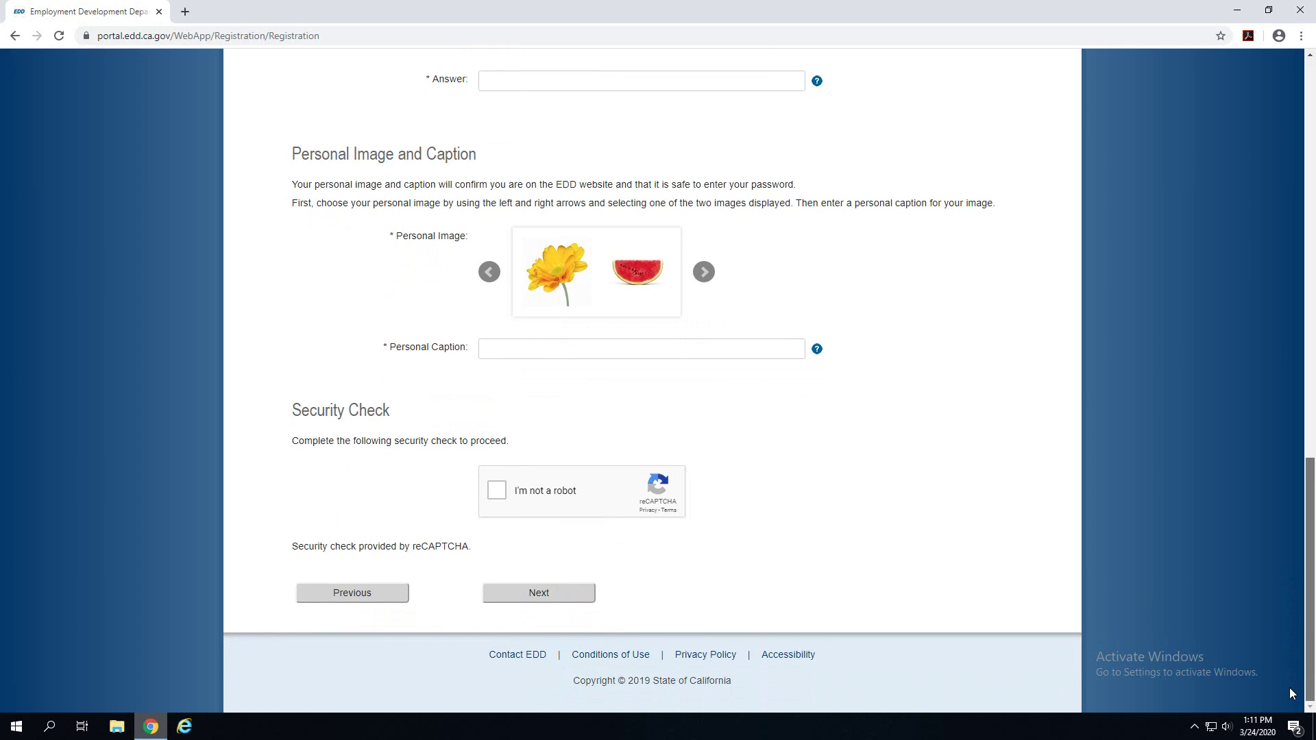
drag(1292, 694, 1294, 277)
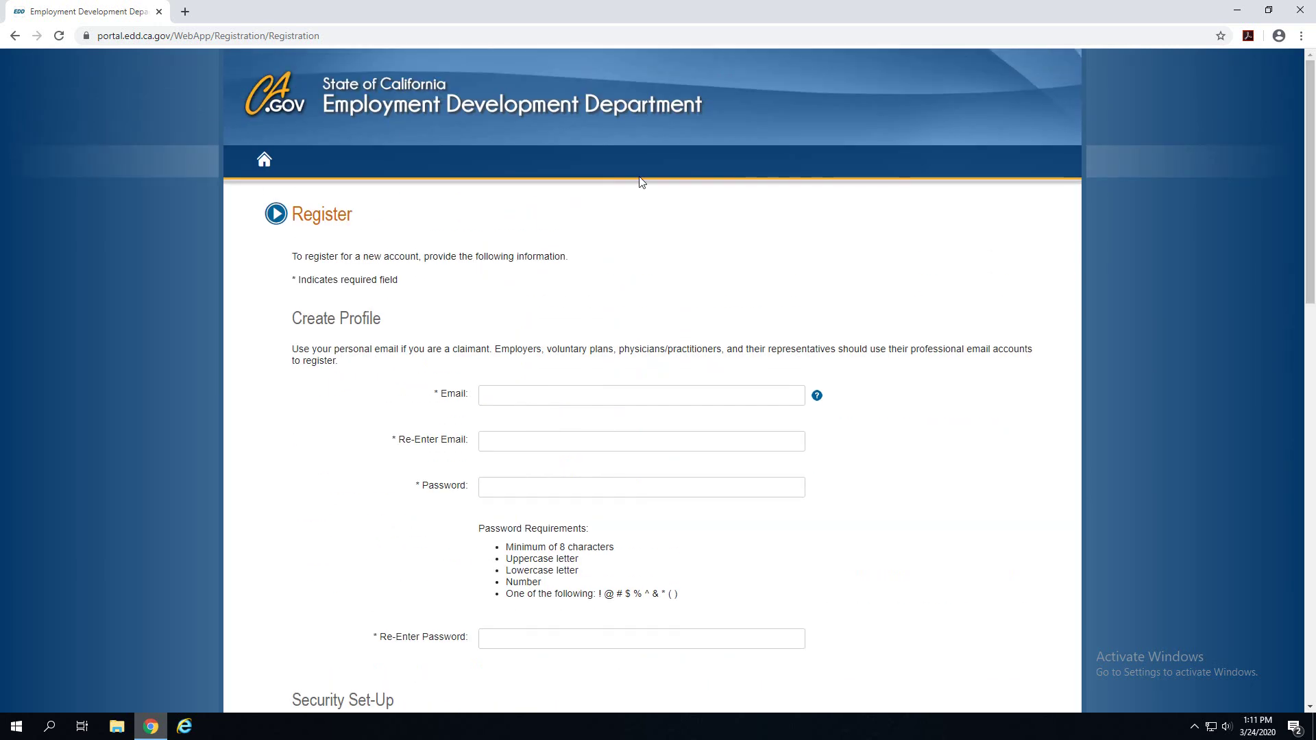
Step: Return to the Benefit Programs Online login page and enter the account's email address
click(15, 36)
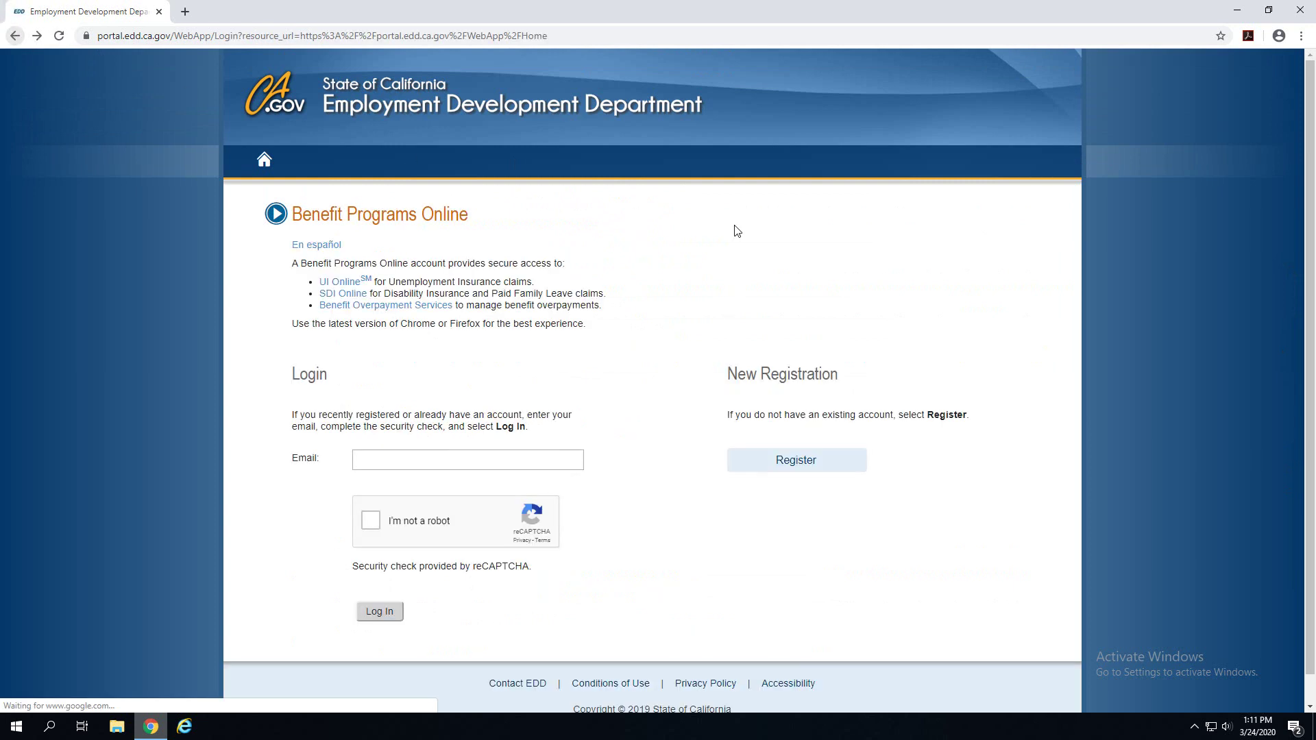
click(382, 460)
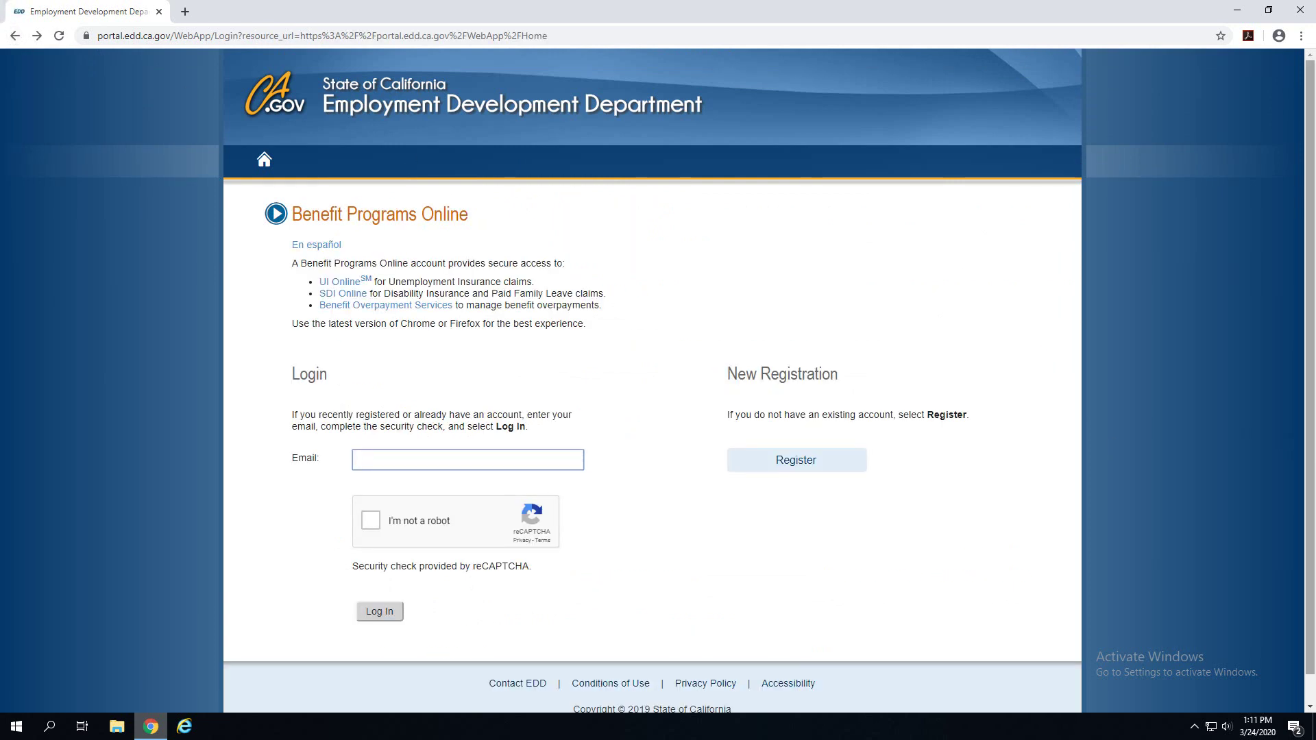
key(ctrl+v)
key(Tab)
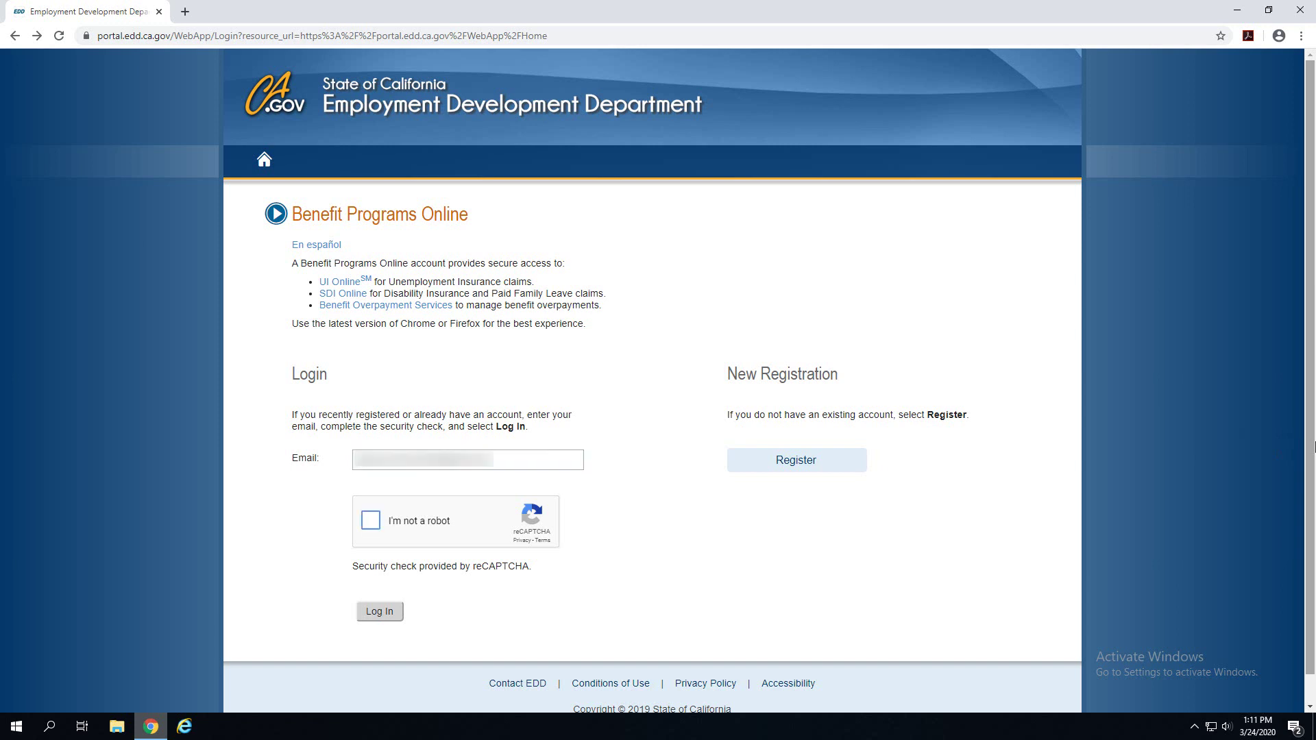
Step: Complete the reCAPTCHA image challenges for mountains or hills and for a bus, and submit the login email
key(space)
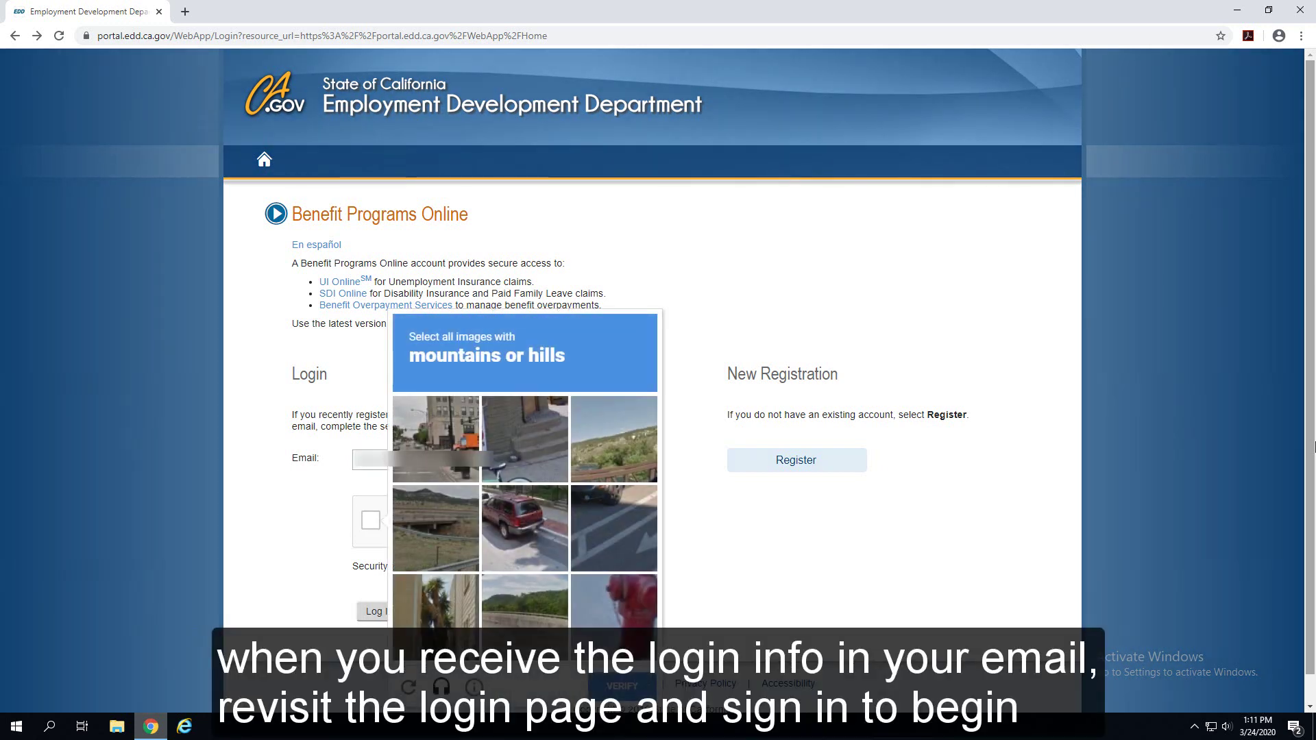
click(614, 438)
click(436, 528)
click(525, 617)
click(622, 685)
click(525, 439)
click(614, 438)
click(614, 527)
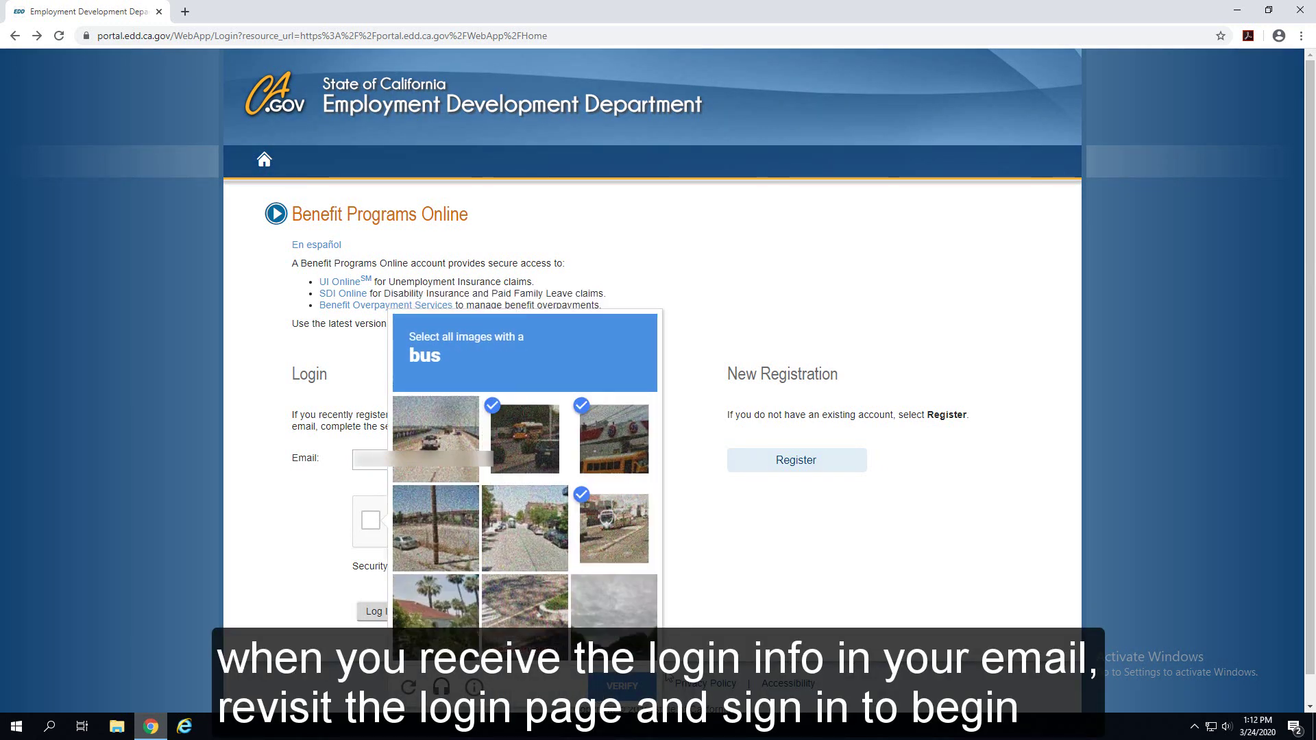
click(630, 687)
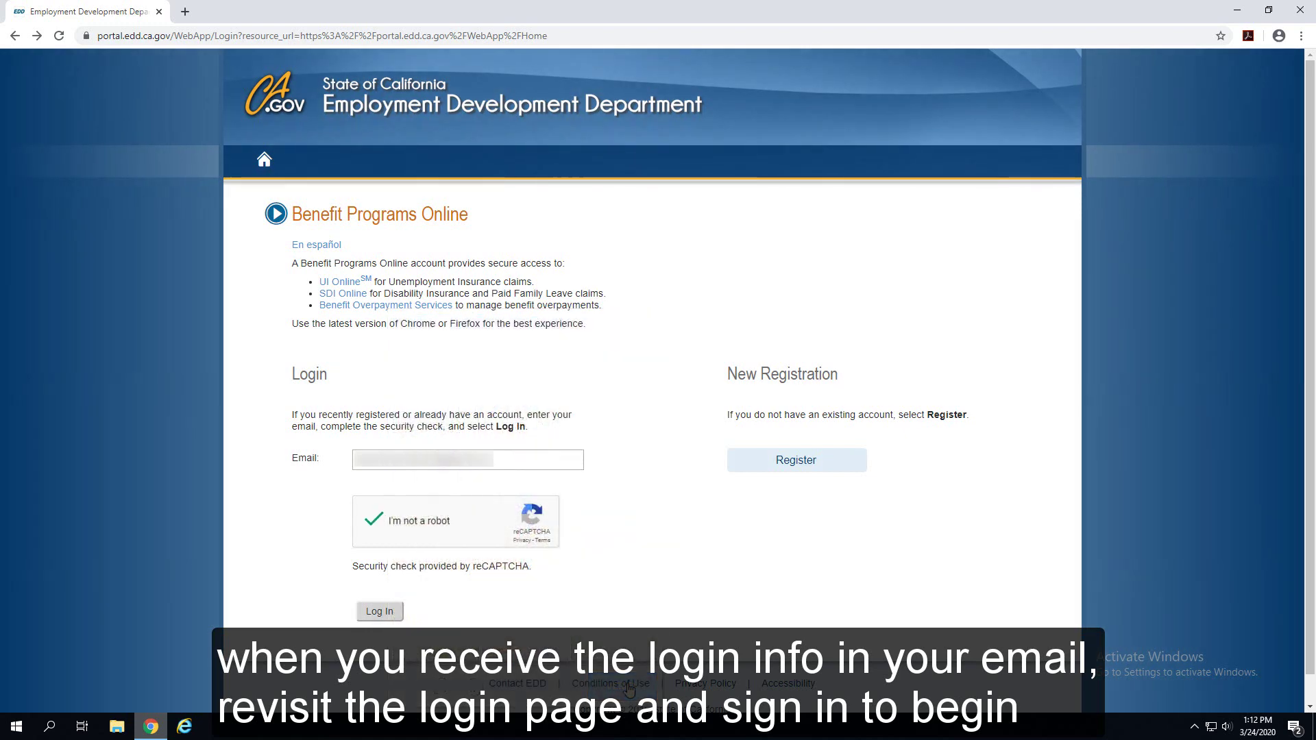
click(393, 612)
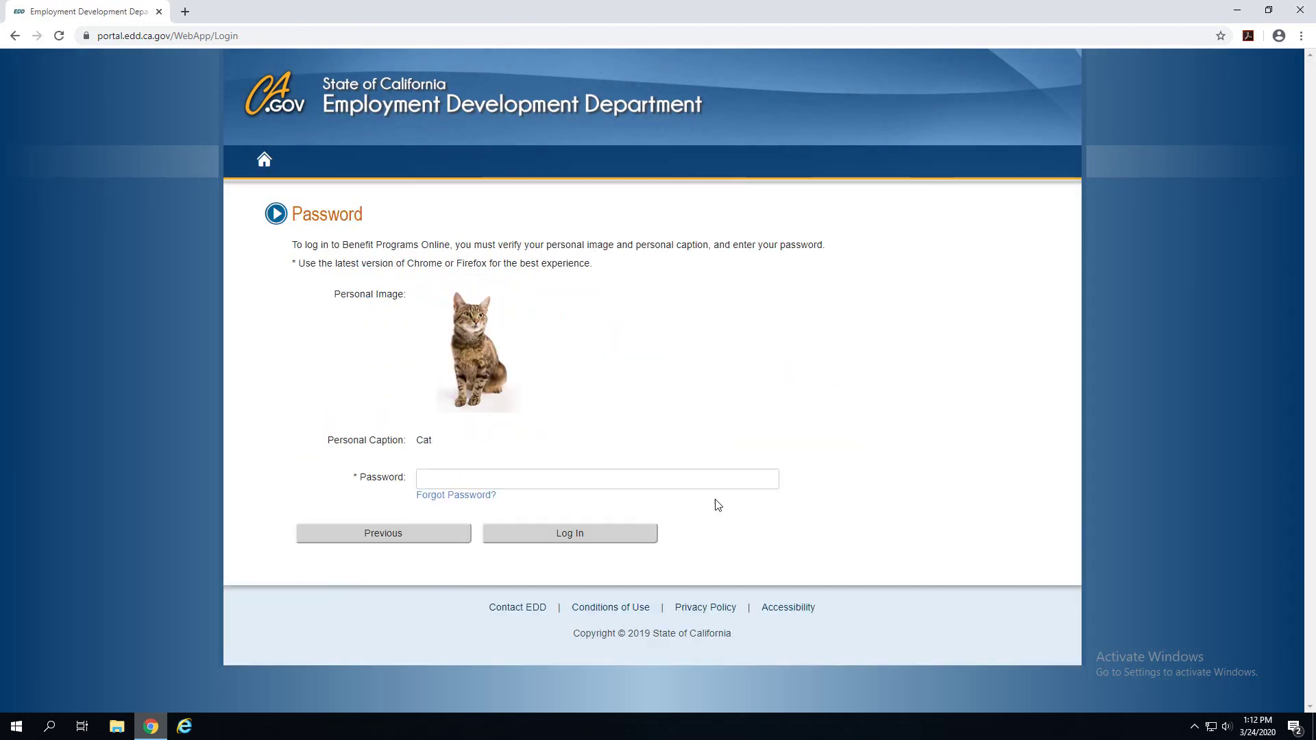
Step: Enter the account password to log in to Benefit Programs Online and open UI Online
click(713, 478)
key(ctrl+v)
key(Tab)
key(Tab)
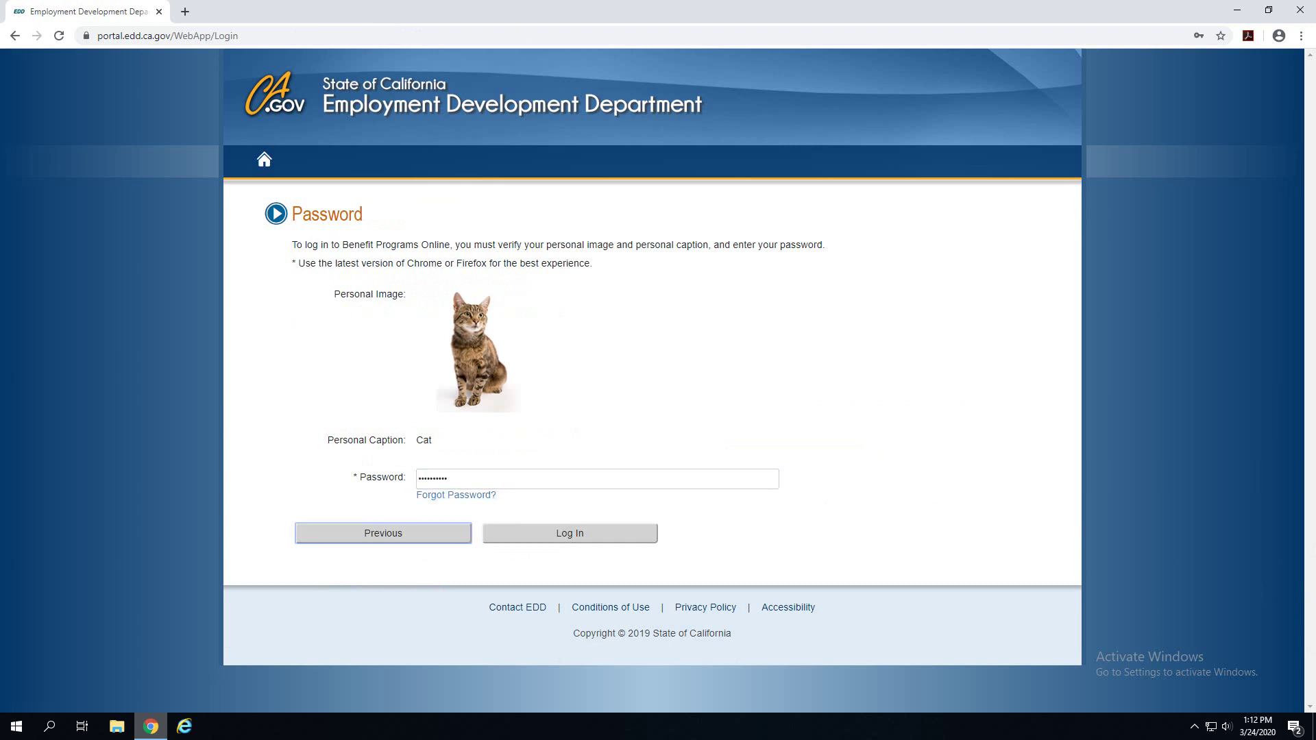
key(Tab)
key(Return)
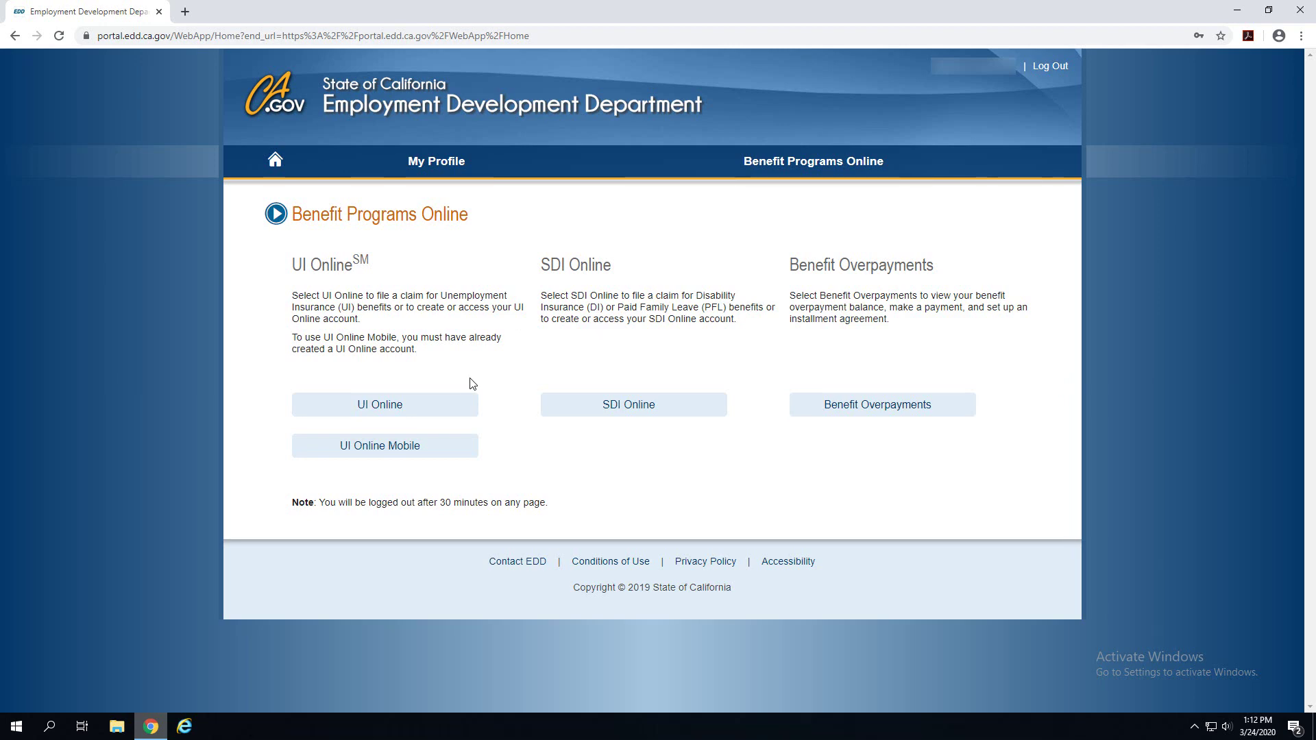
click(425, 403)
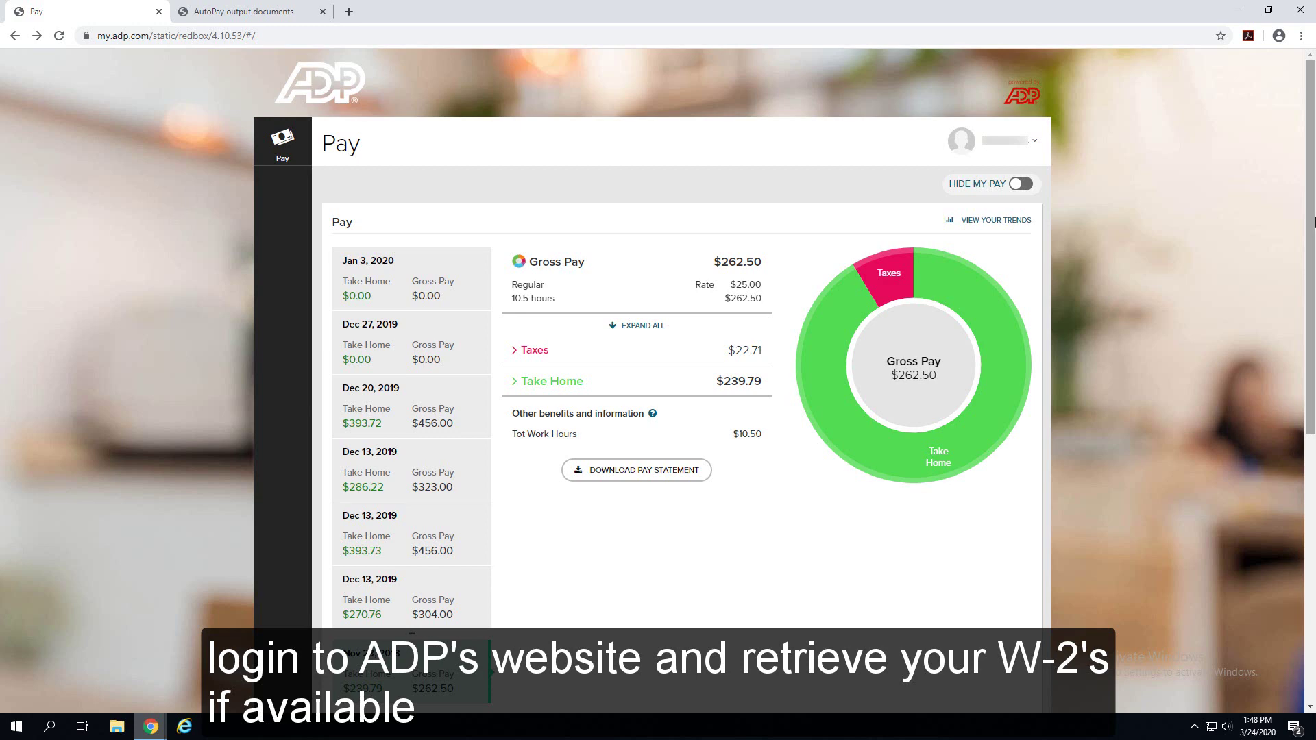
Step: On ADP's pay website, download the last W2 statement listed for tax year 2019 and switch to the AutoPay output documents page
drag(1313, 221, 1313, 599)
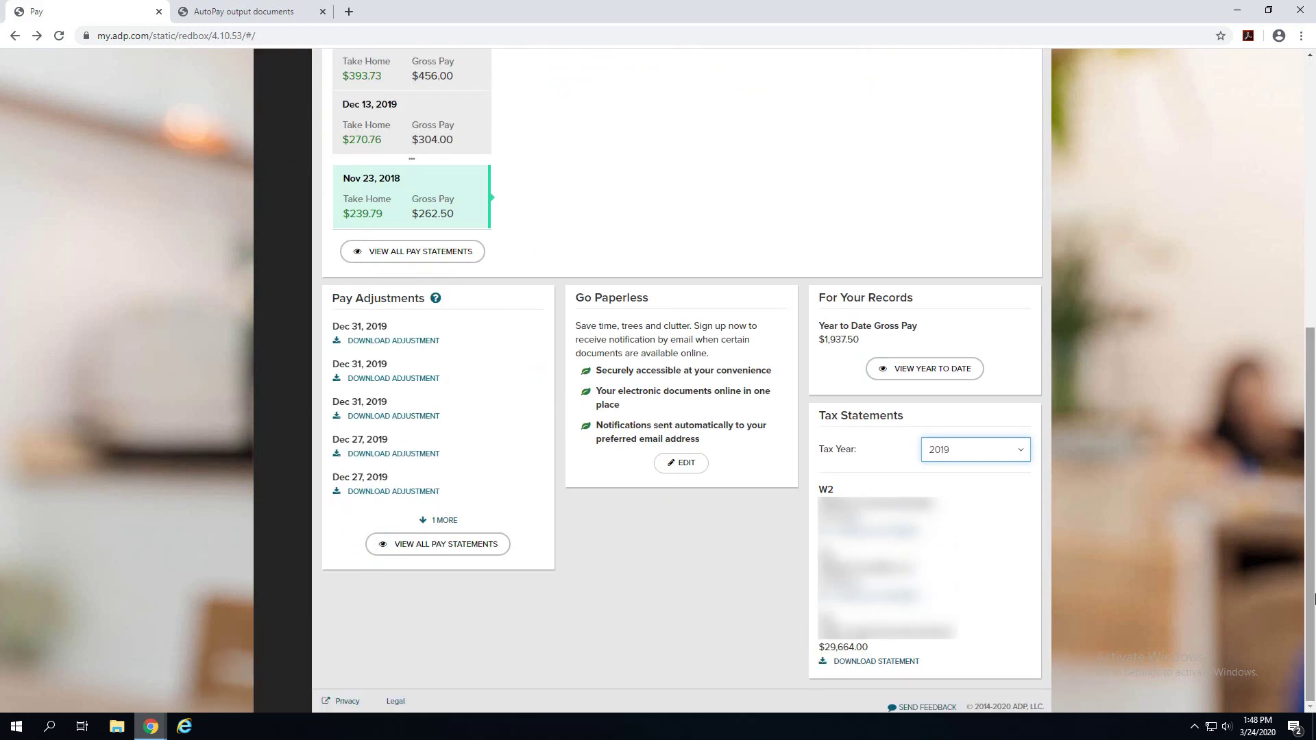
click(1010, 456)
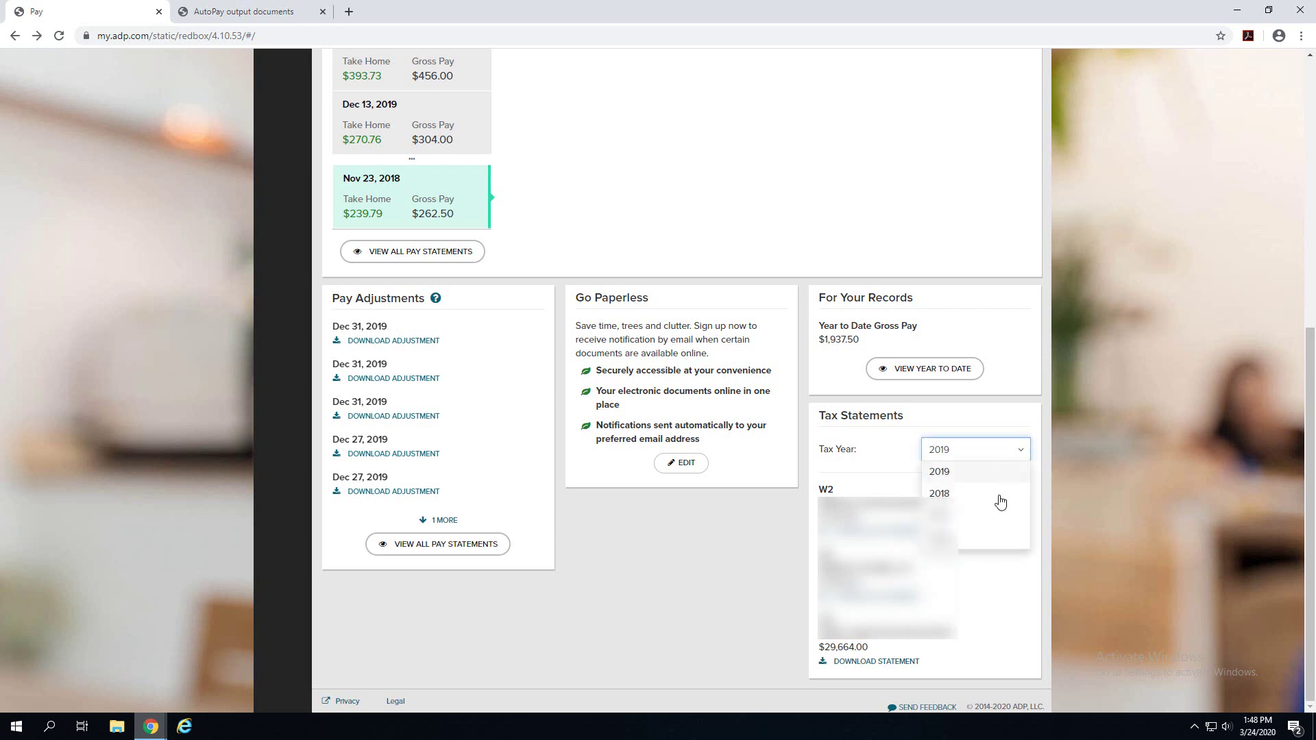
click(1062, 408)
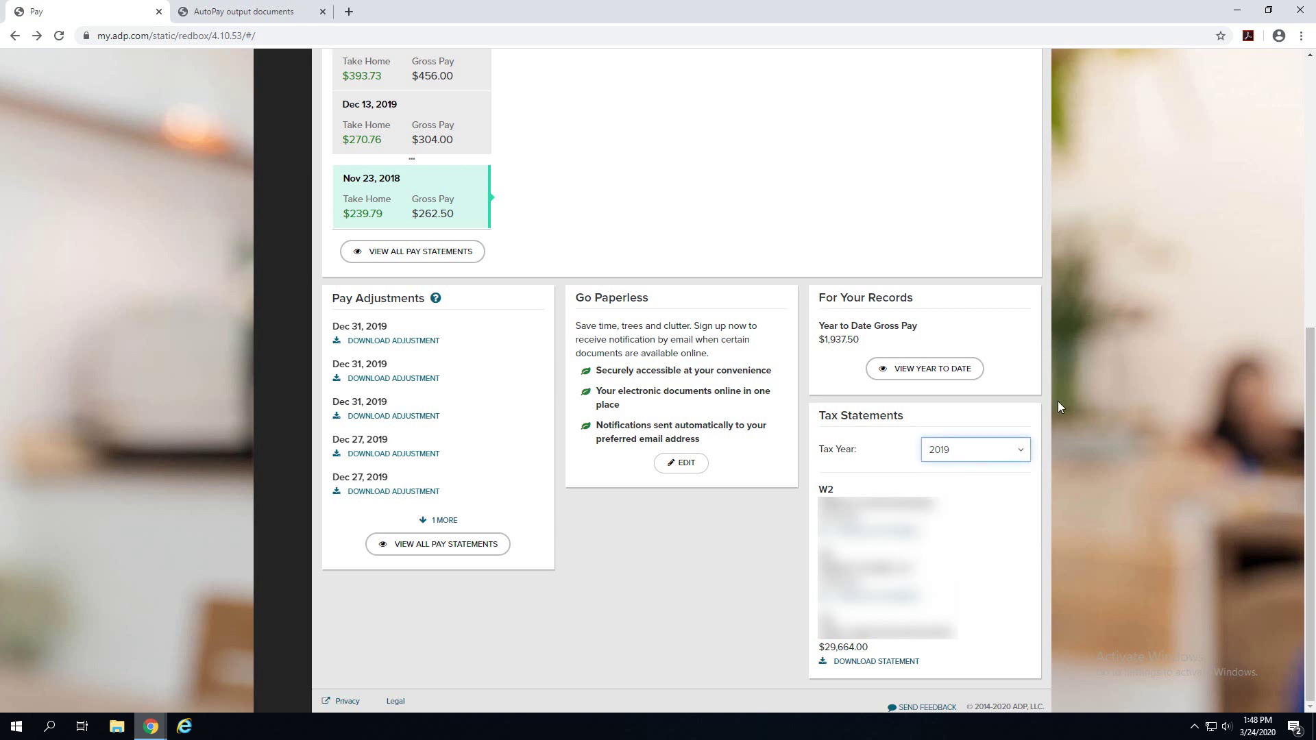
click(873, 662)
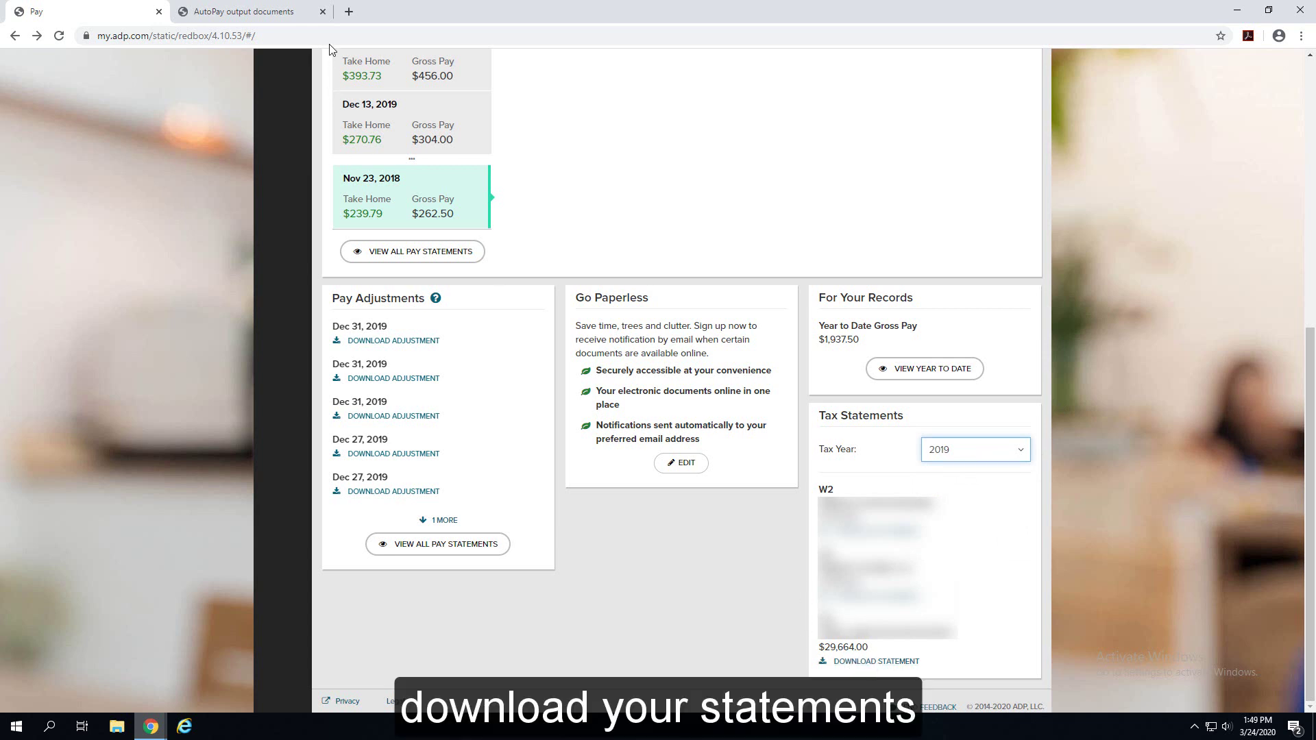
click(252, 10)
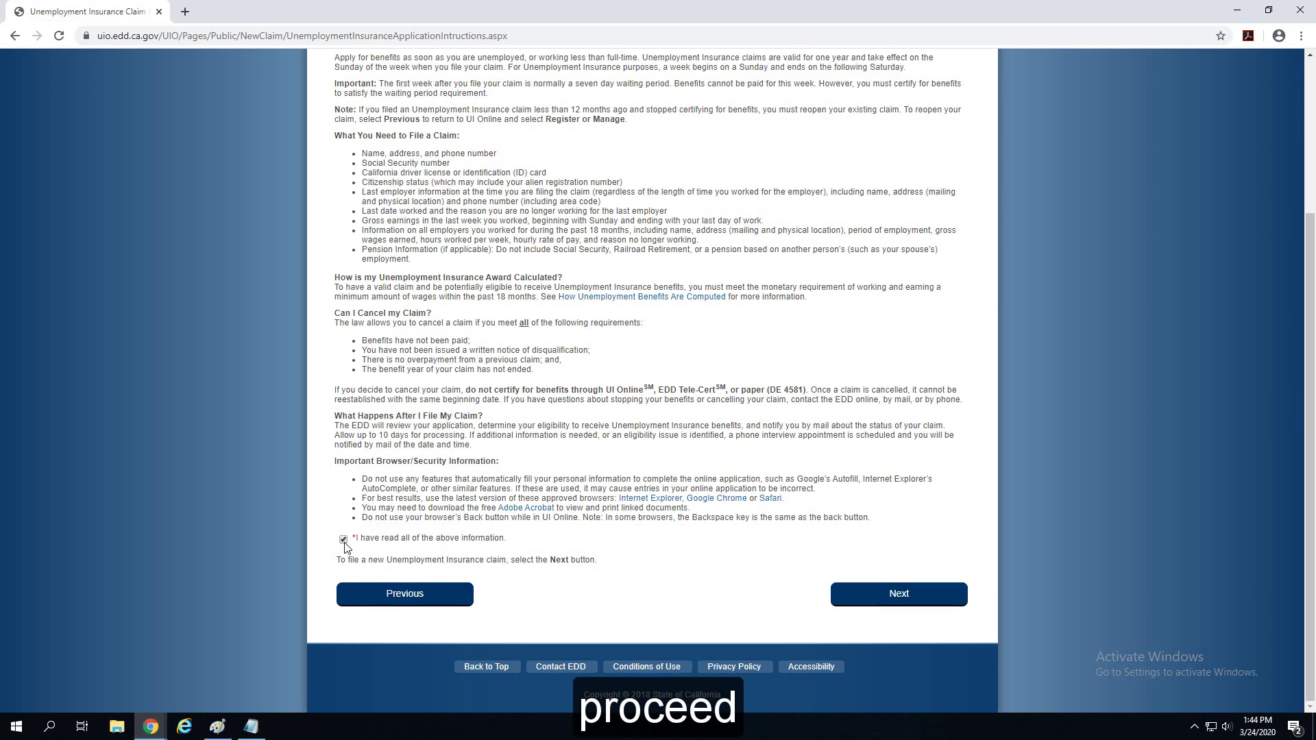
Step: Acknowledge the claim instructions and answer No to the eligibility questions on out-of-state work, out-of-state benefits, federal employment and a prior California claim
click(344, 539)
click(918, 593)
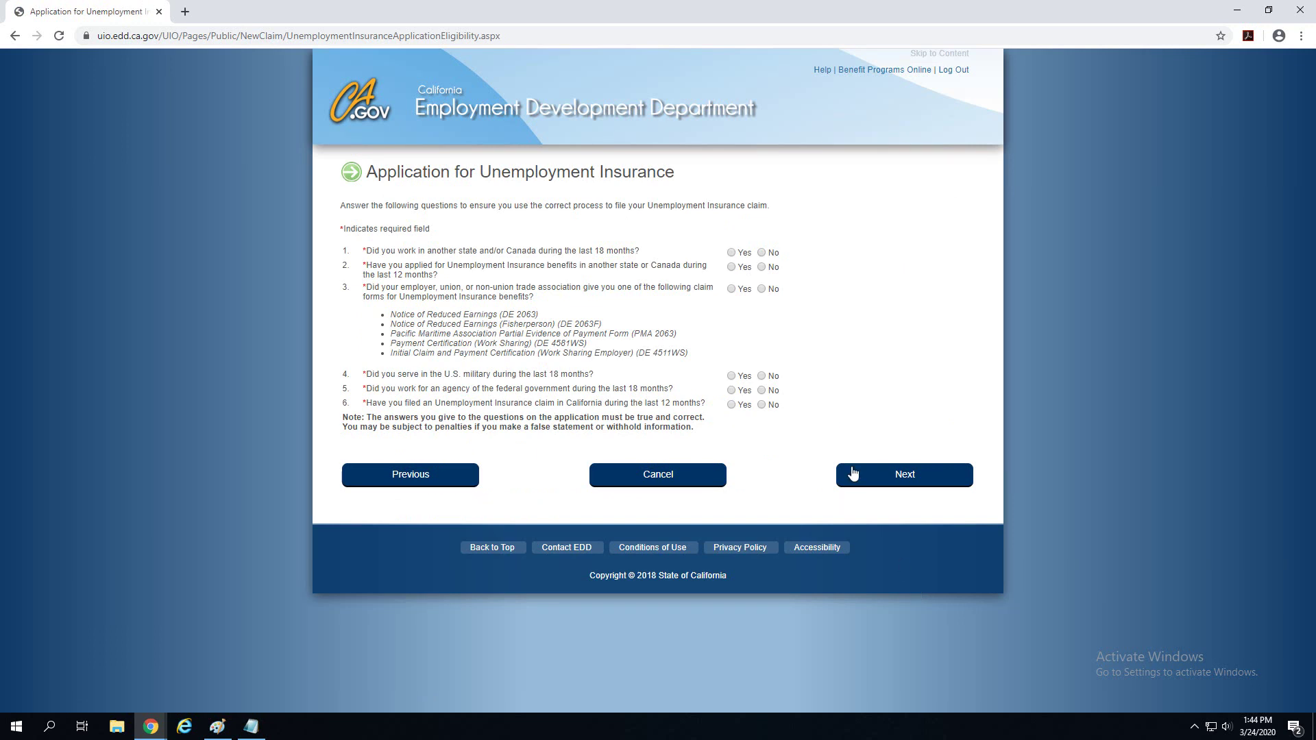
click(761, 252)
click(762, 267)
click(762, 391)
click(762, 405)
click(919, 478)
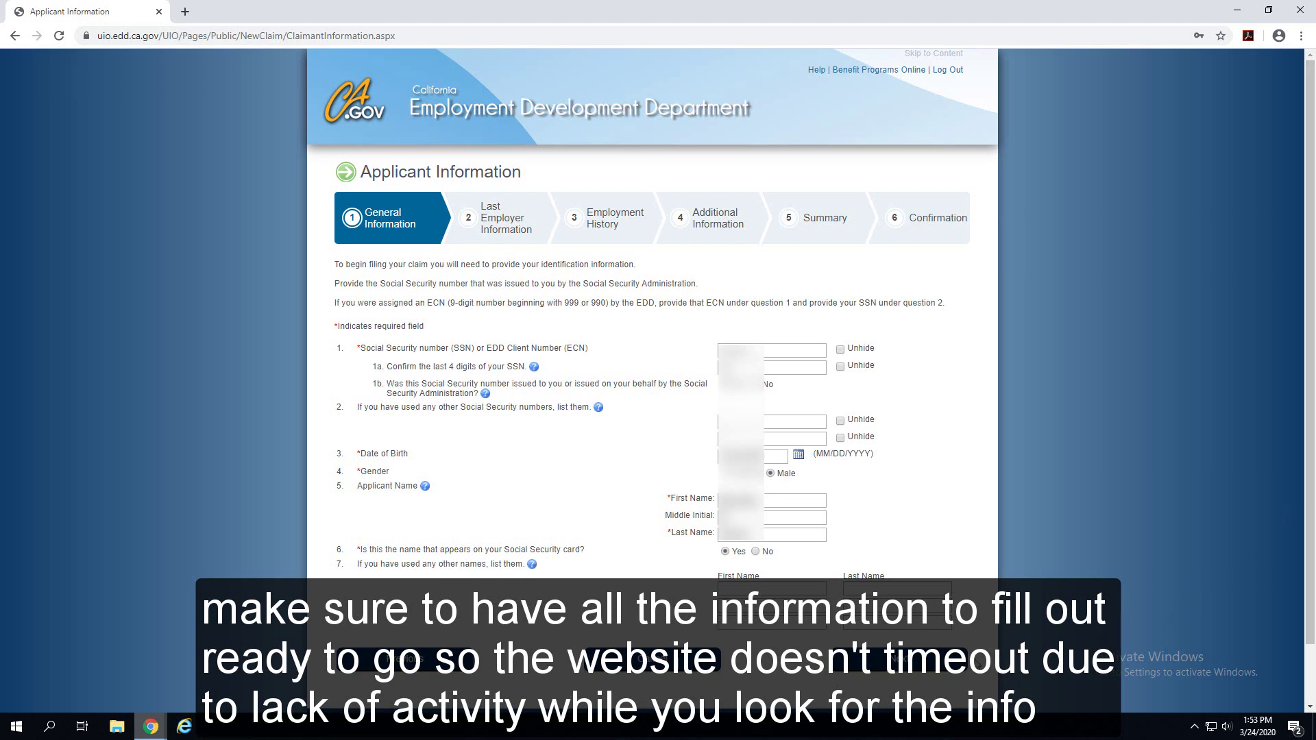
Step: Submit the applicant information and provide a state-issued driver license: Yes, issuing state CA - California, and the license or ID card number
click(958, 663)
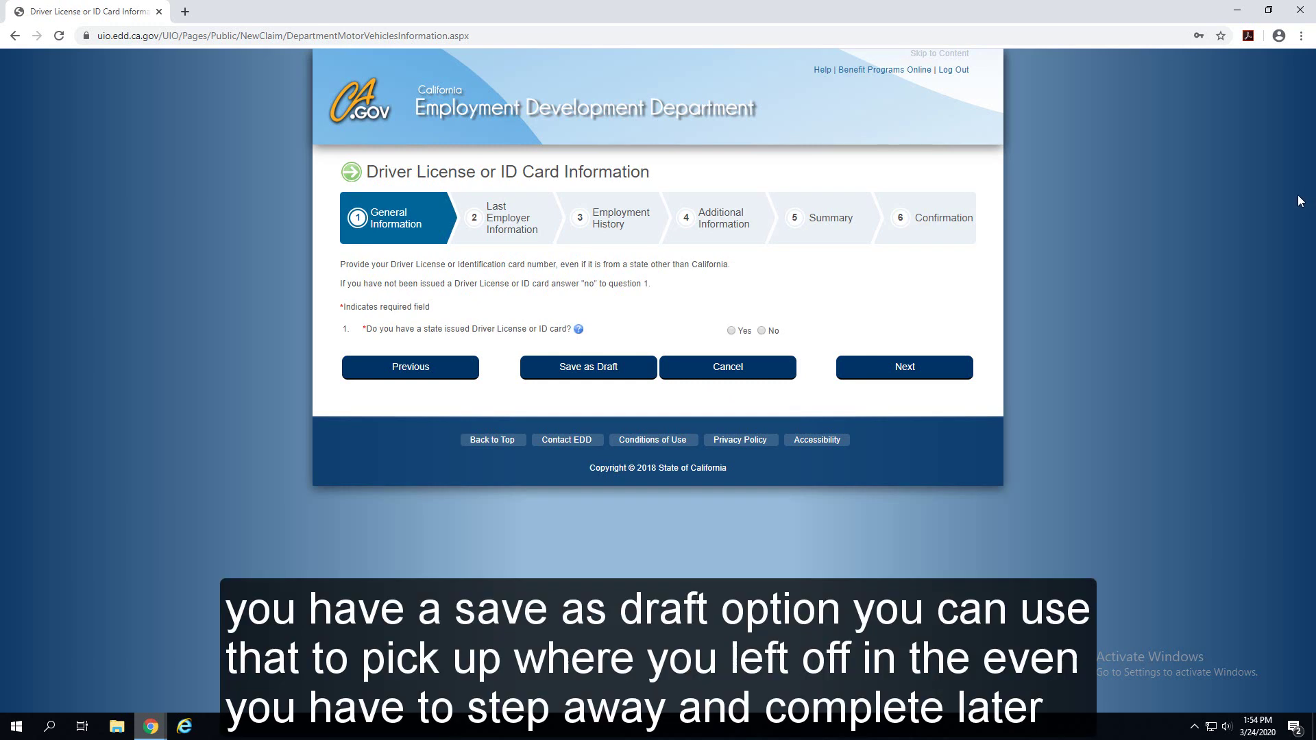
click(732, 332)
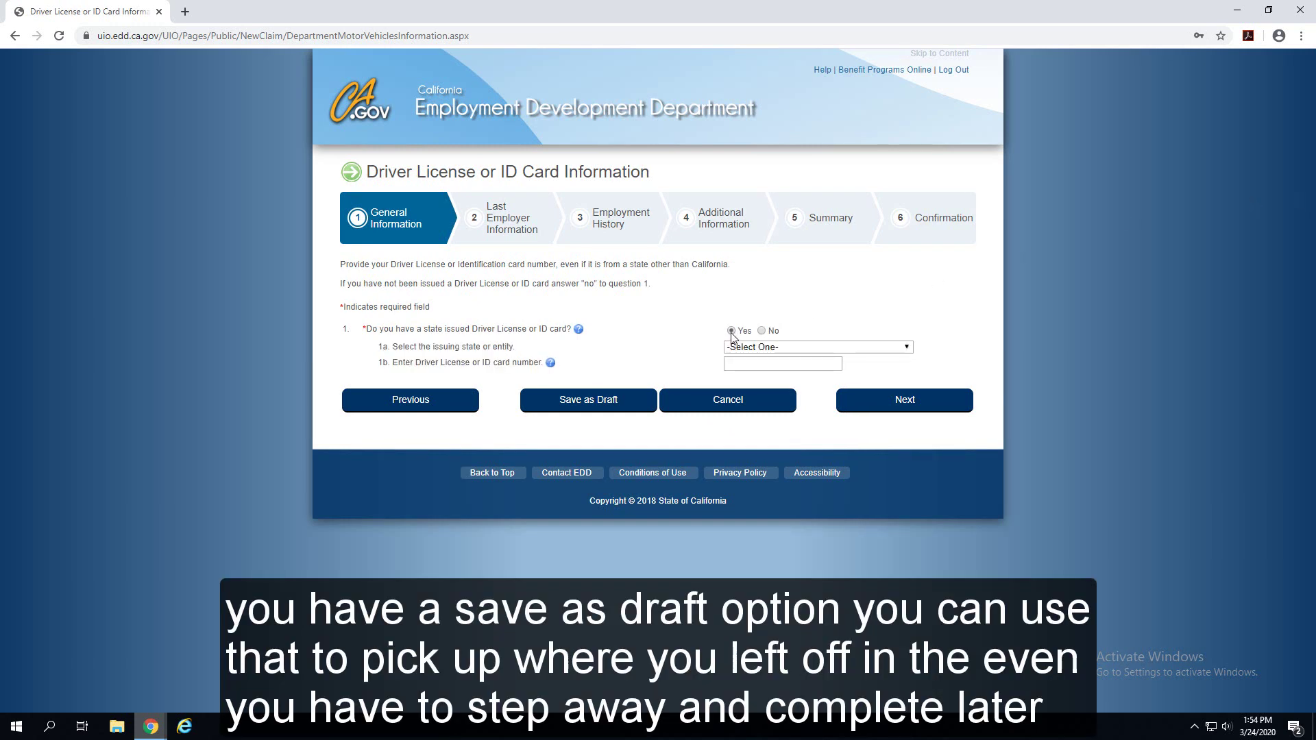
click(797, 347)
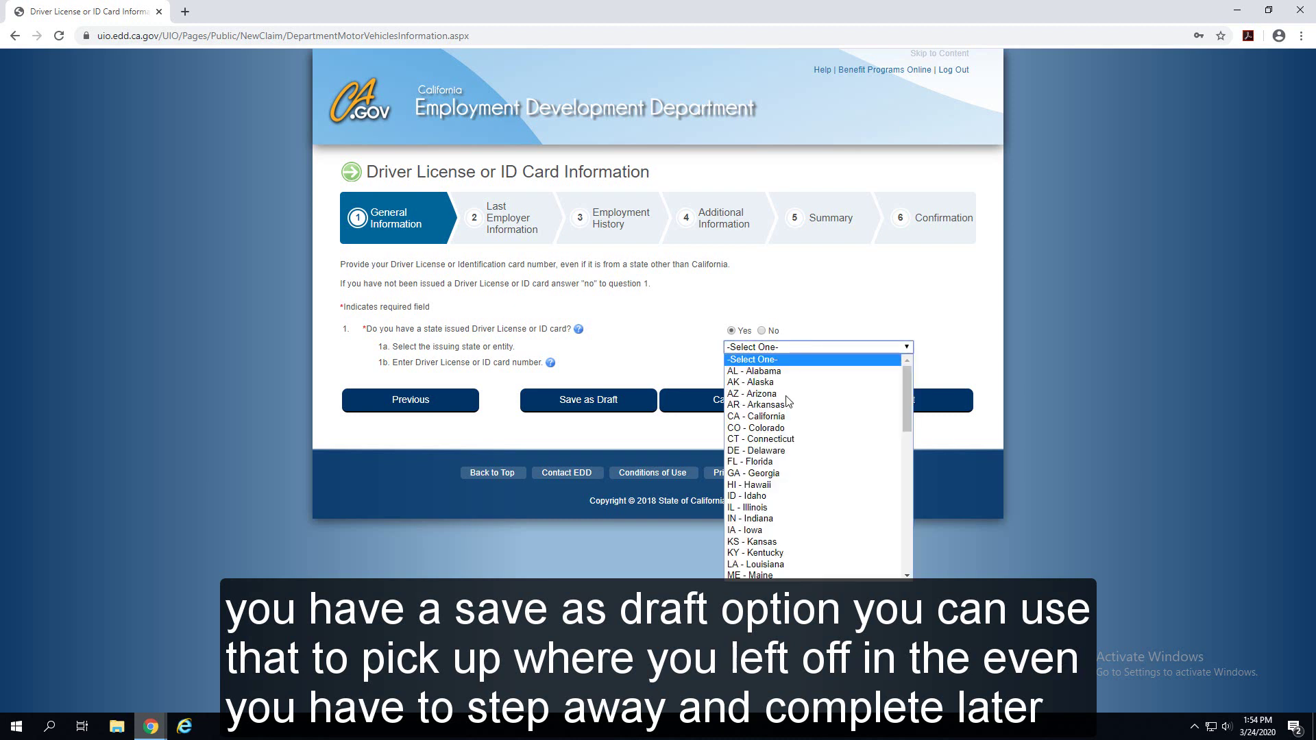
click(781, 416)
click(781, 363)
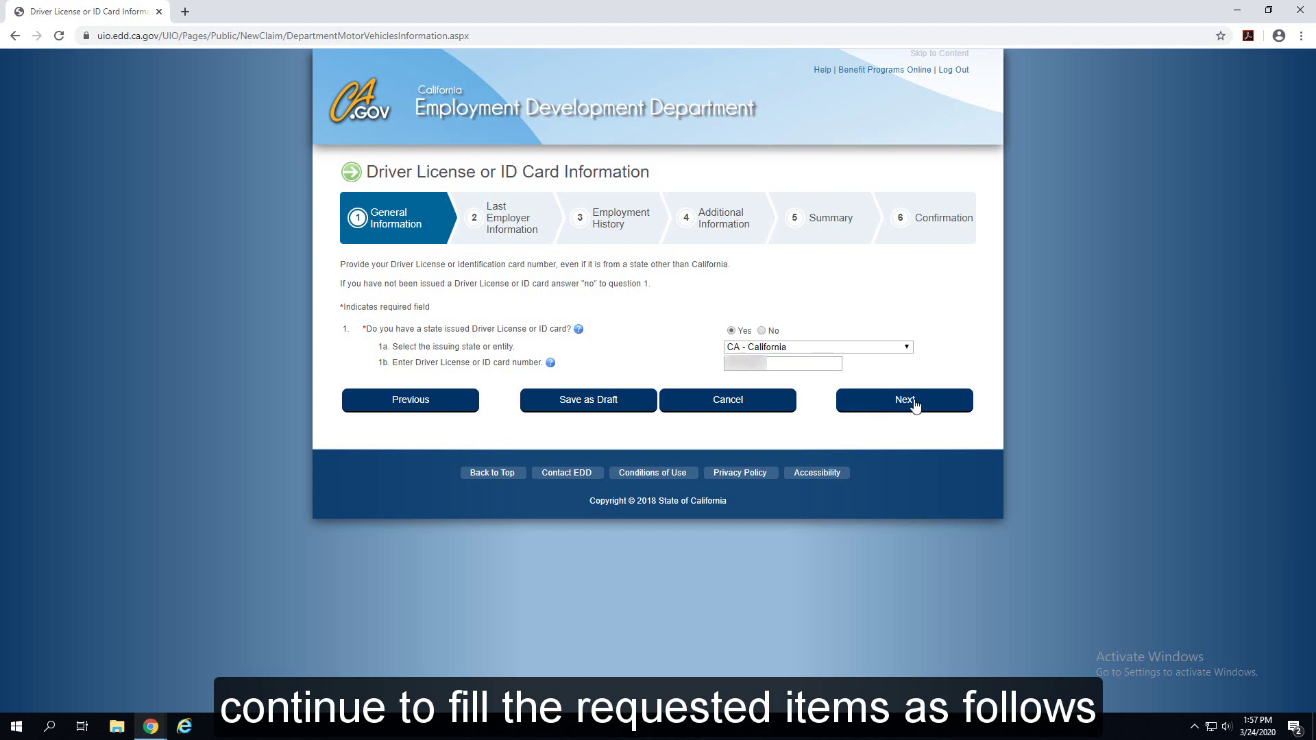
click(915, 401)
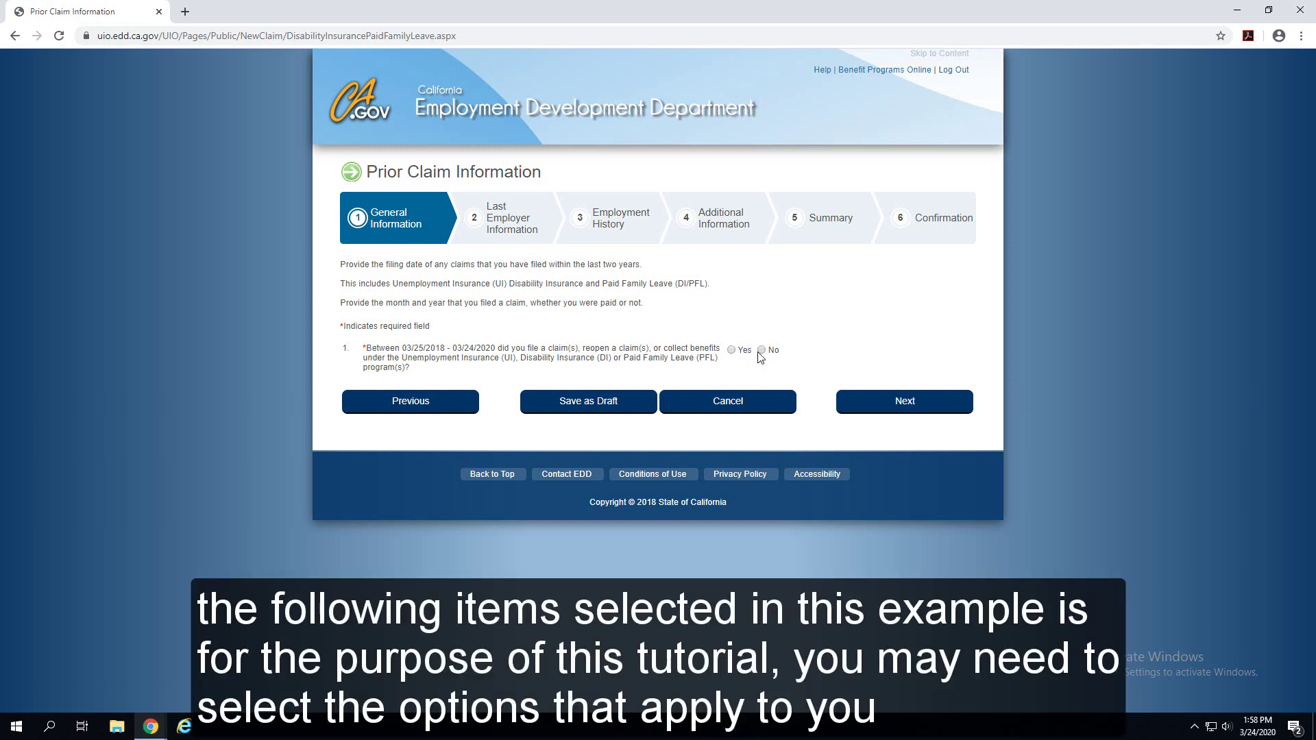
Step: Submit the prior claim and contact information pages, using the standardized mailing address
click(935, 404)
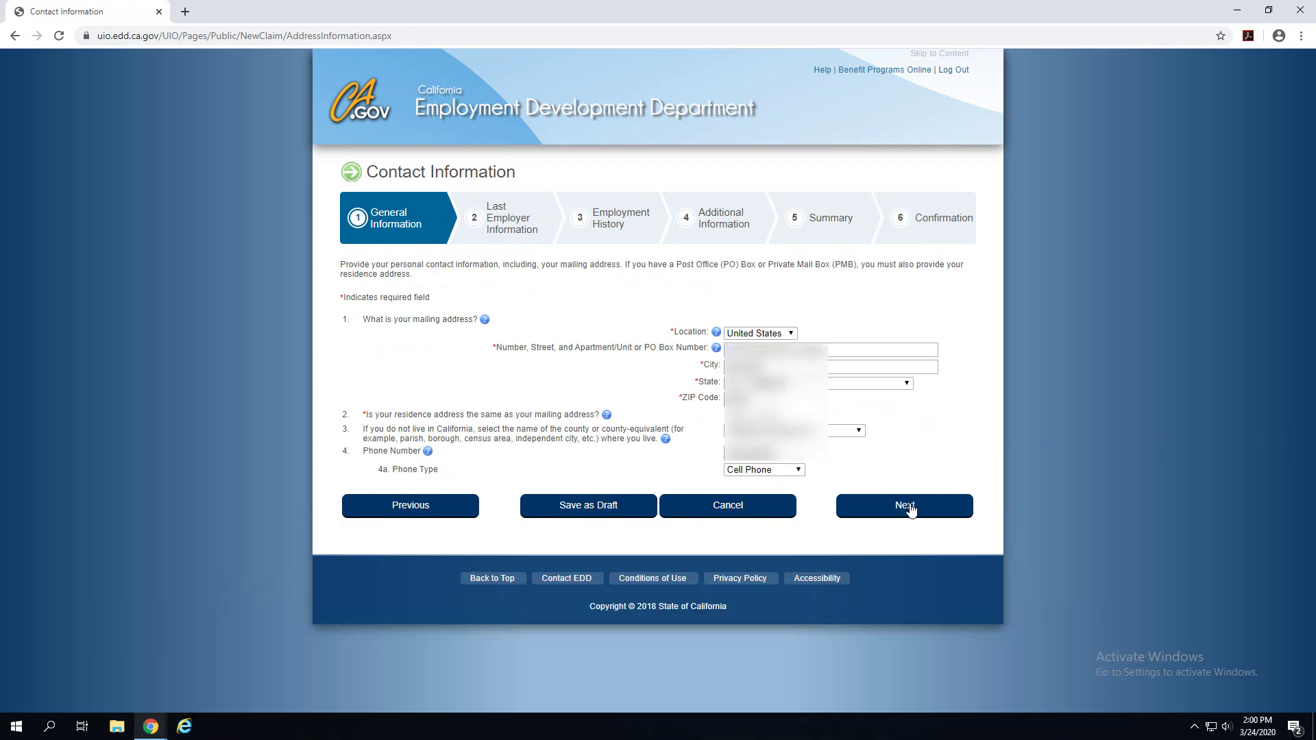
click(906, 506)
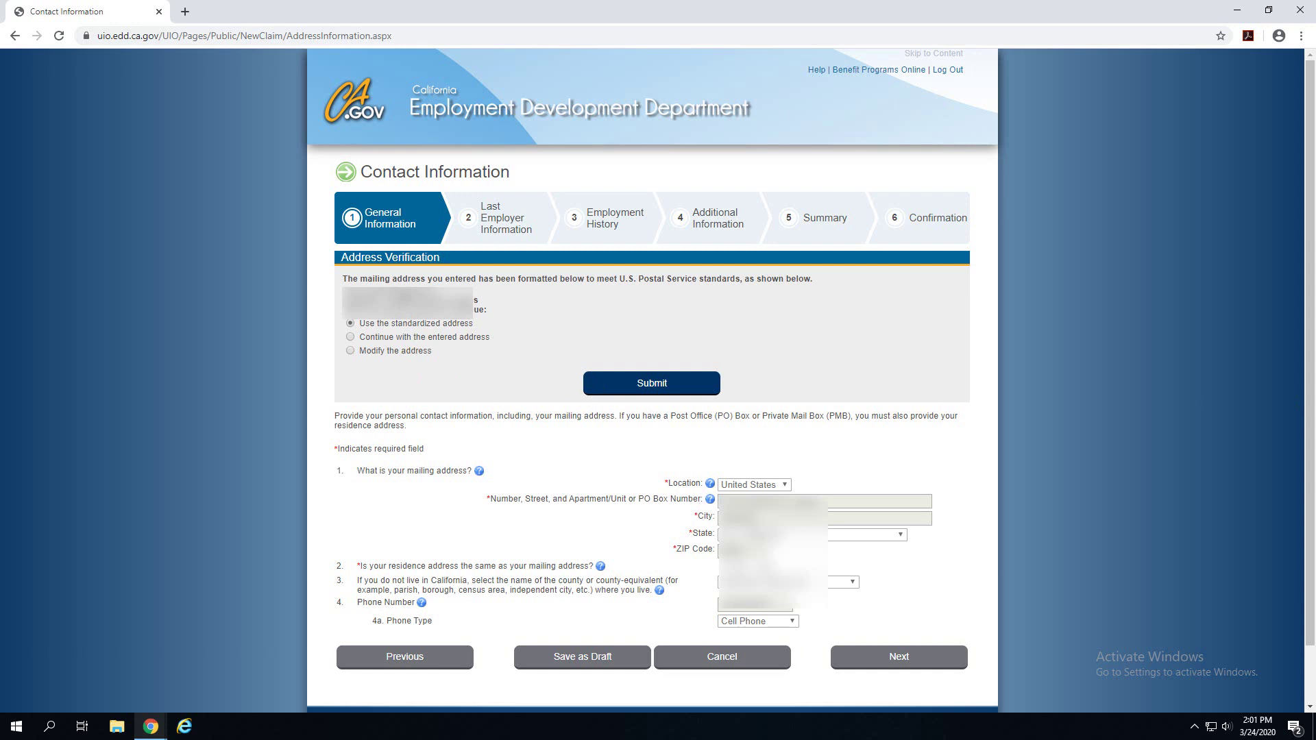
click(671, 384)
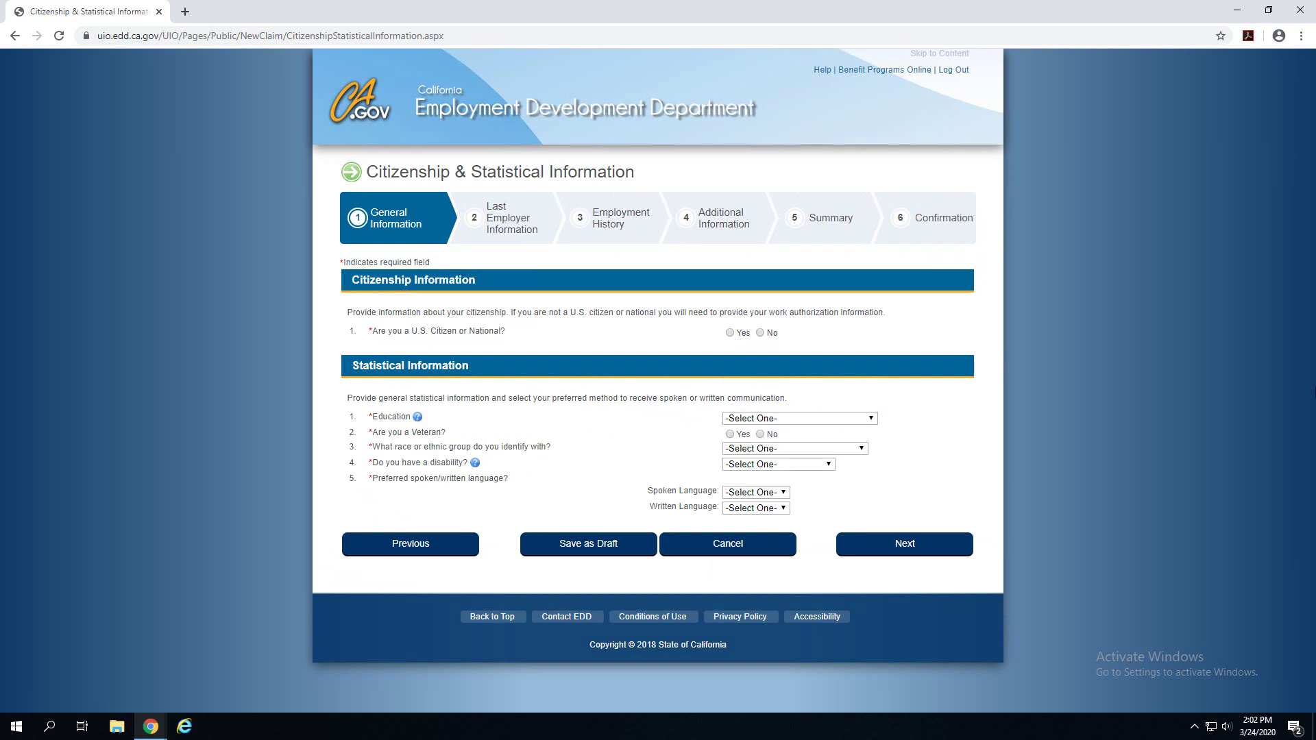
Step: Submit the citizenship and statistical information and select the second employer in the list as the last employer
click(945, 548)
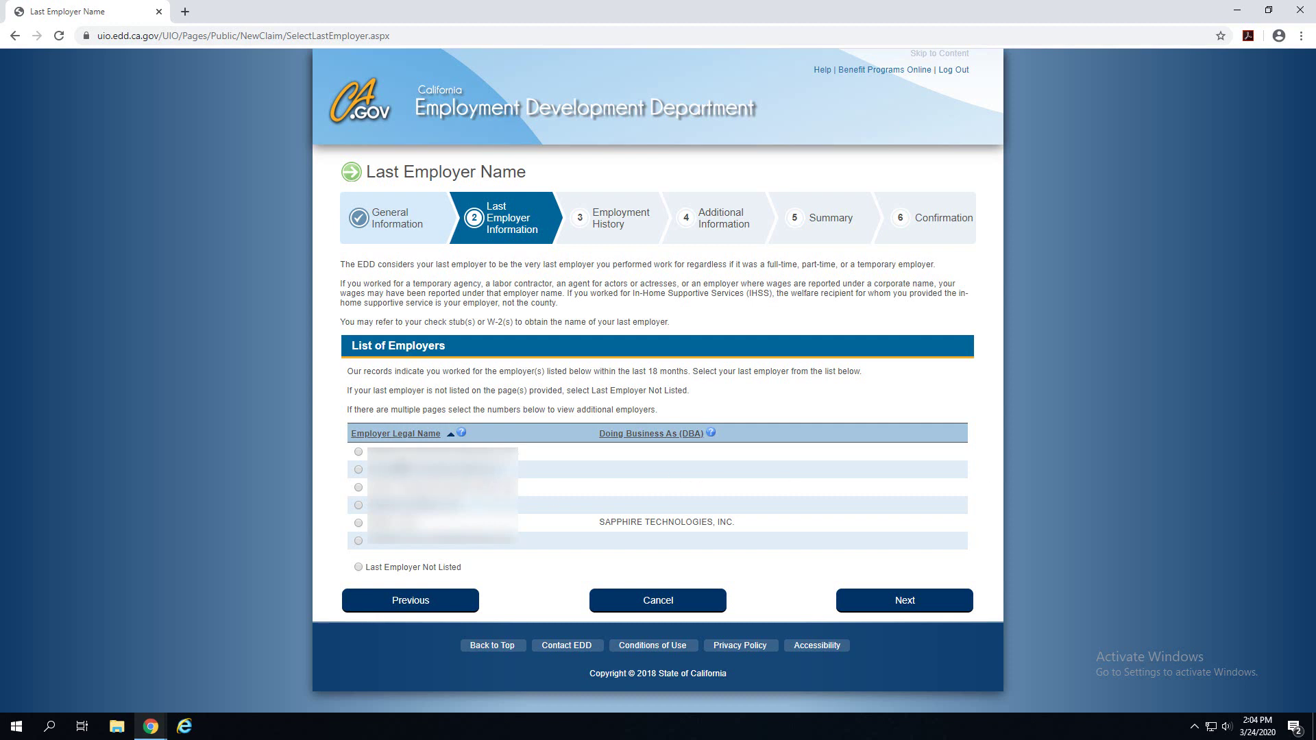
click(359, 470)
click(943, 609)
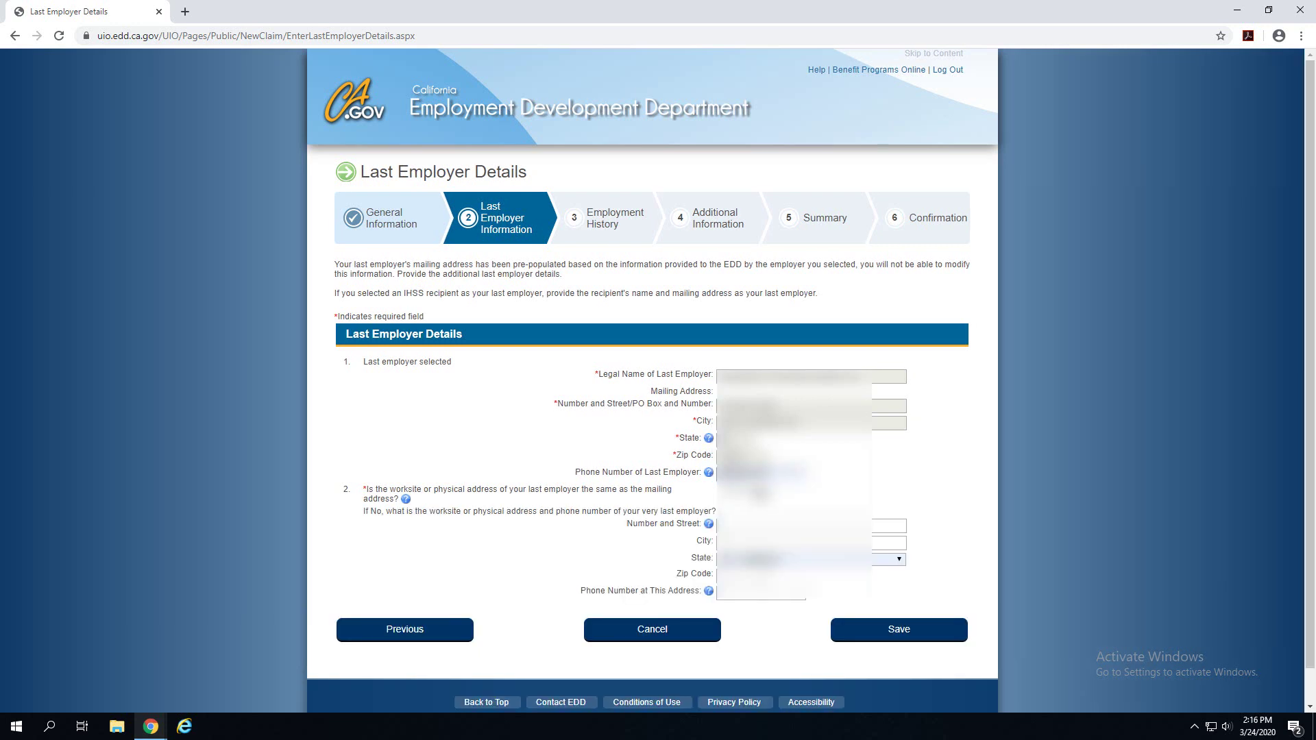
Step: Fill in the last employer's worksite address with the saved address, reuse the employer's phone number for it, and save the details
click(767, 526)
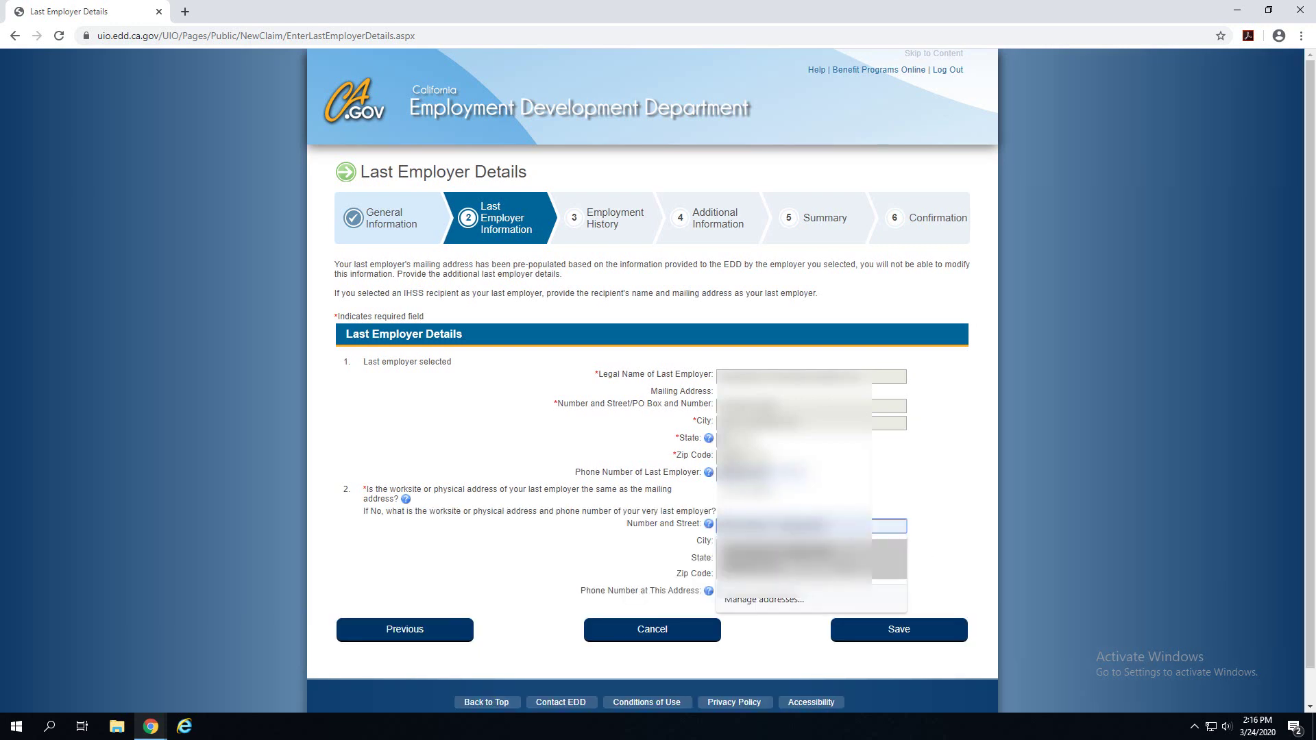
click(795, 560)
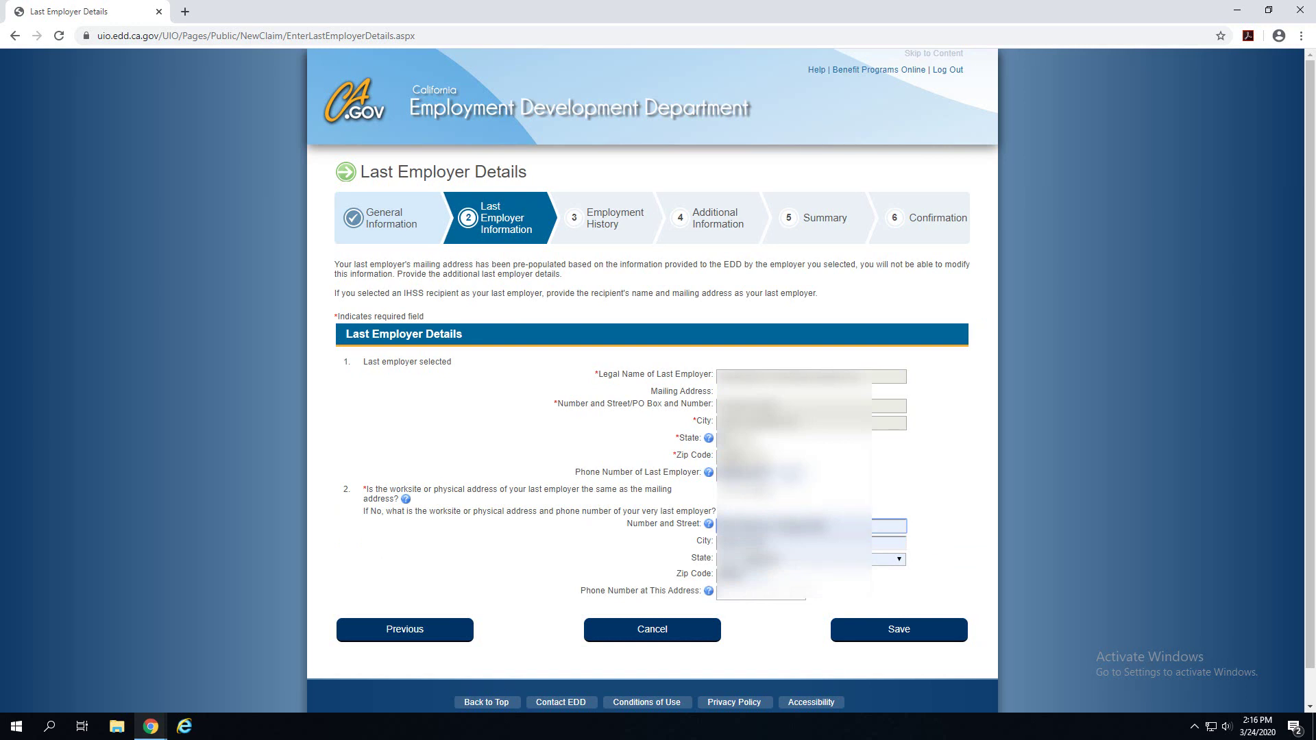
double_click(740, 473)
right_click(761, 473)
click(856, 525)
click(780, 591)
key(ctrl+v)
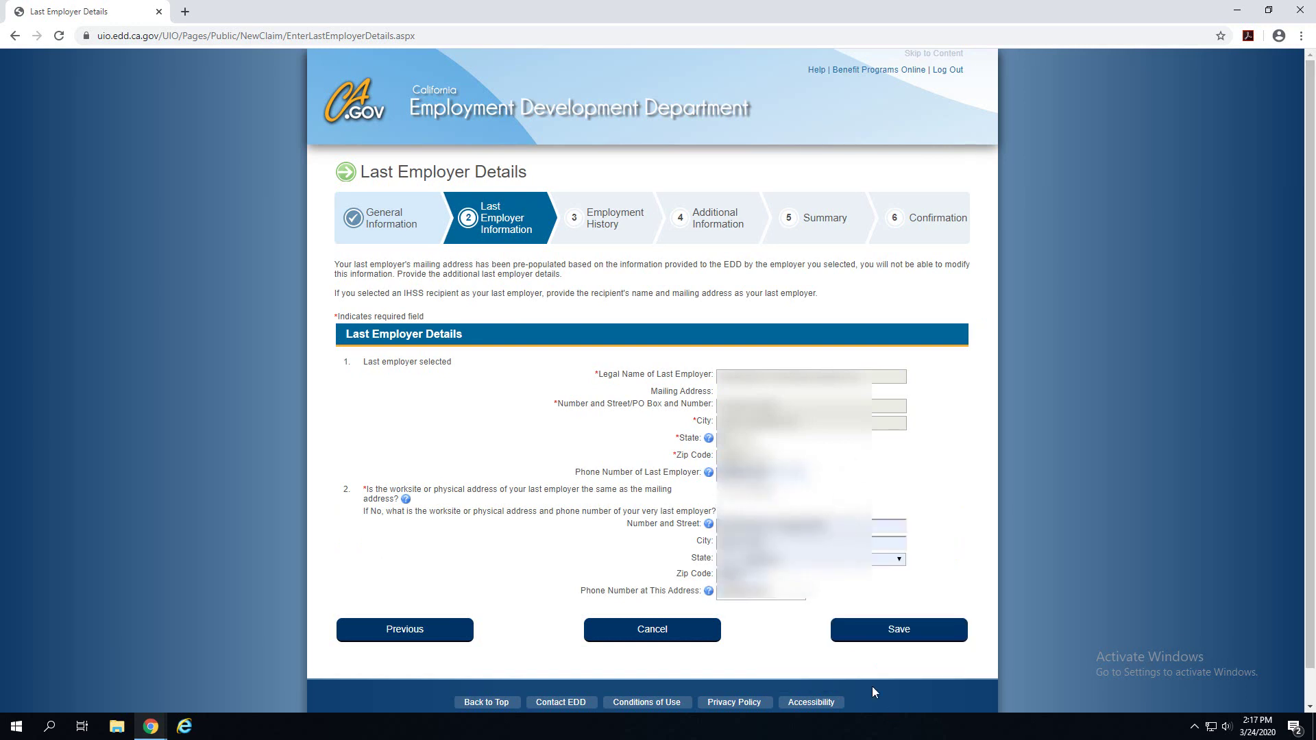
click(910, 636)
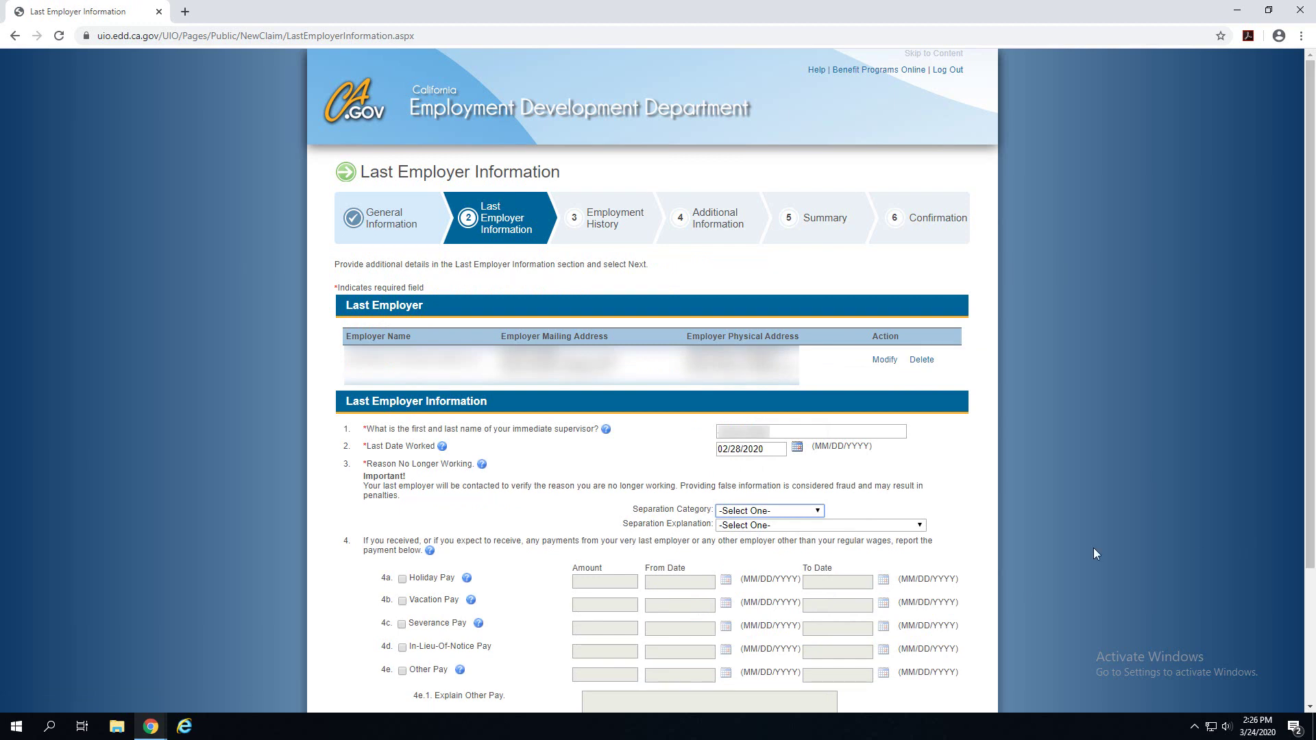
Step: Set the separation category to Laid Off/No Work with the explanation Reduction in workforce, and submit the last employer information
click(817, 511)
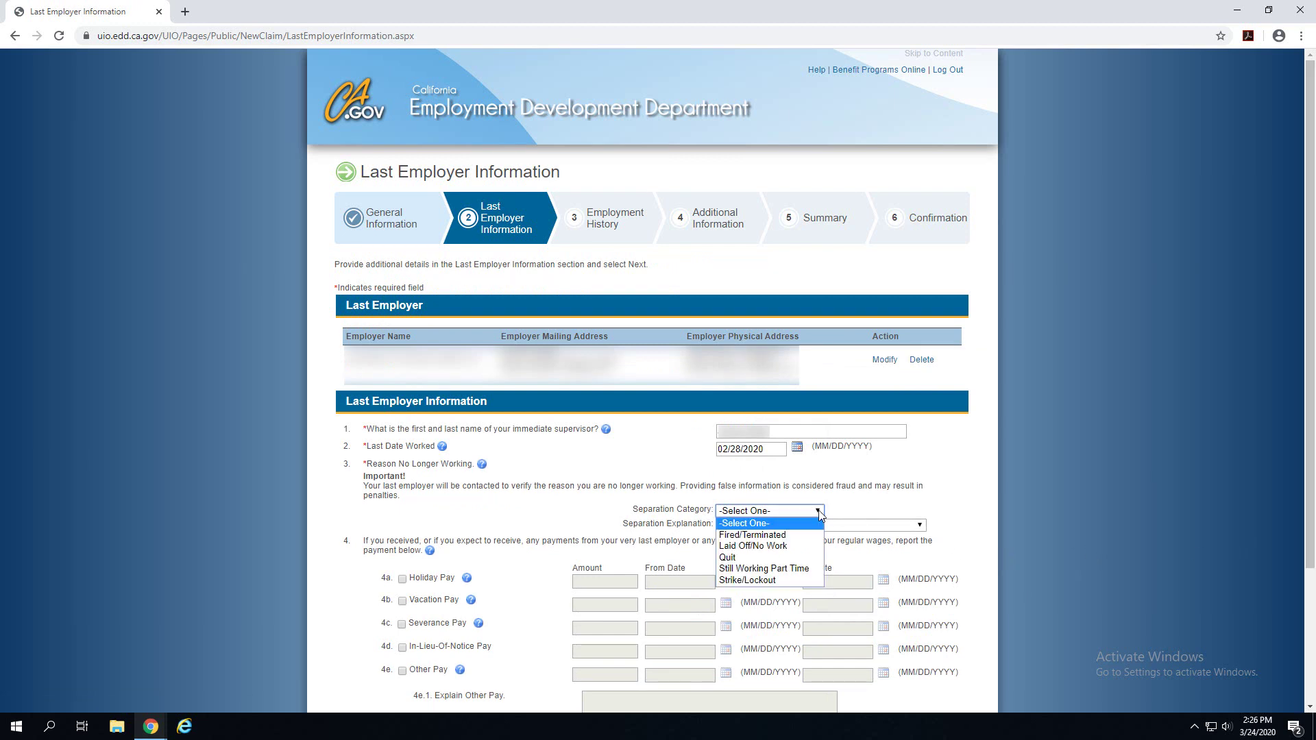
click(806, 546)
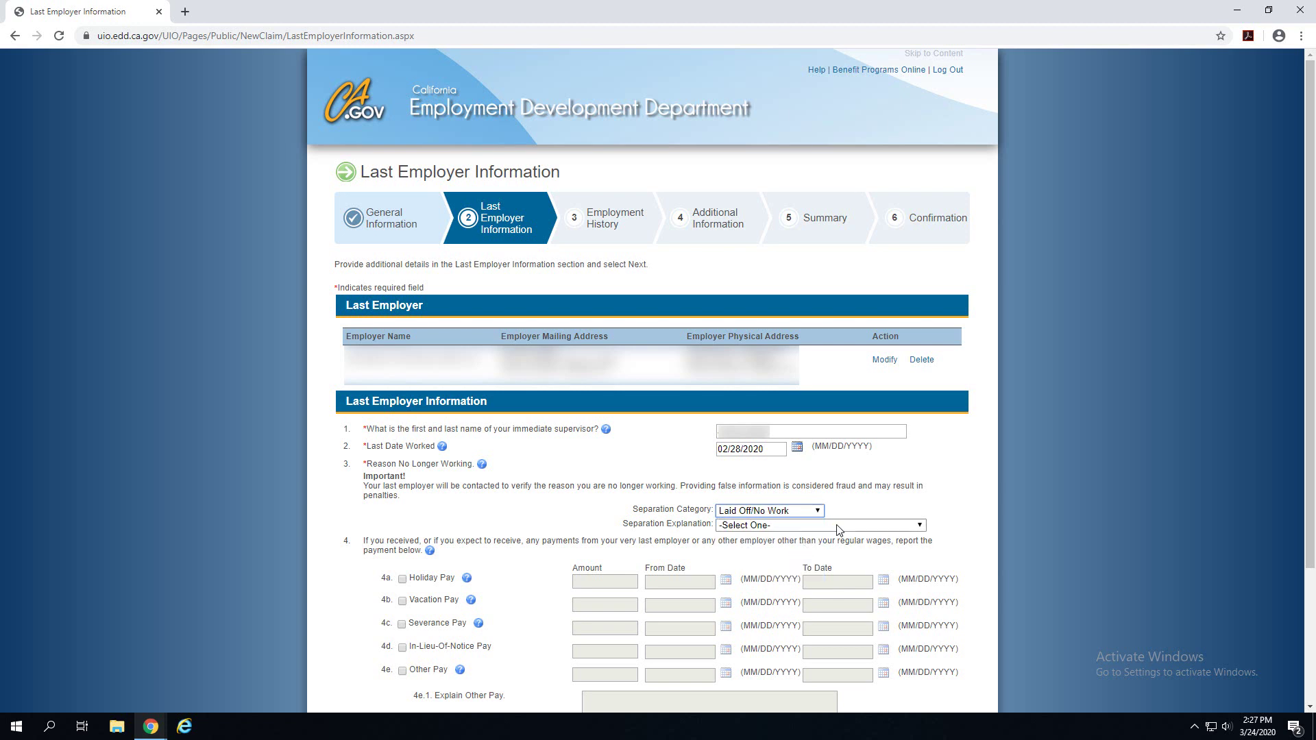
click(838, 528)
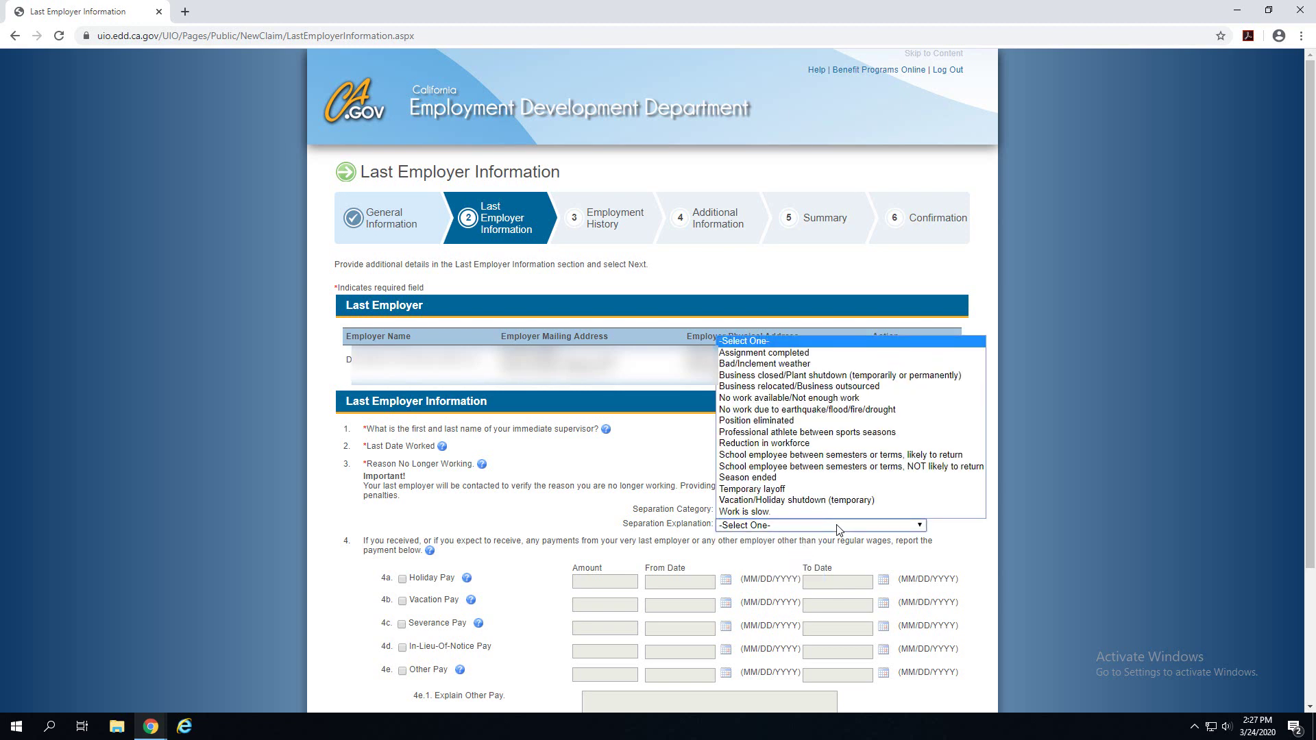
click(835, 444)
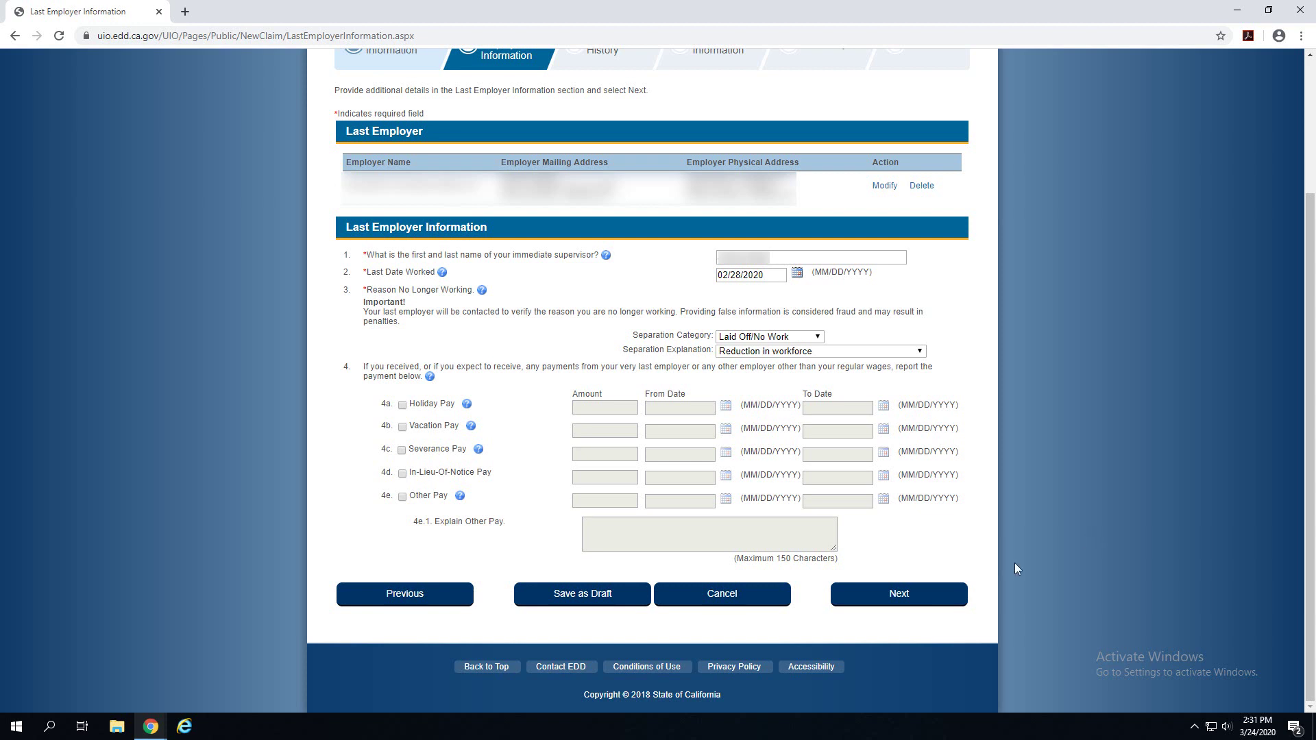
click(937, 607)
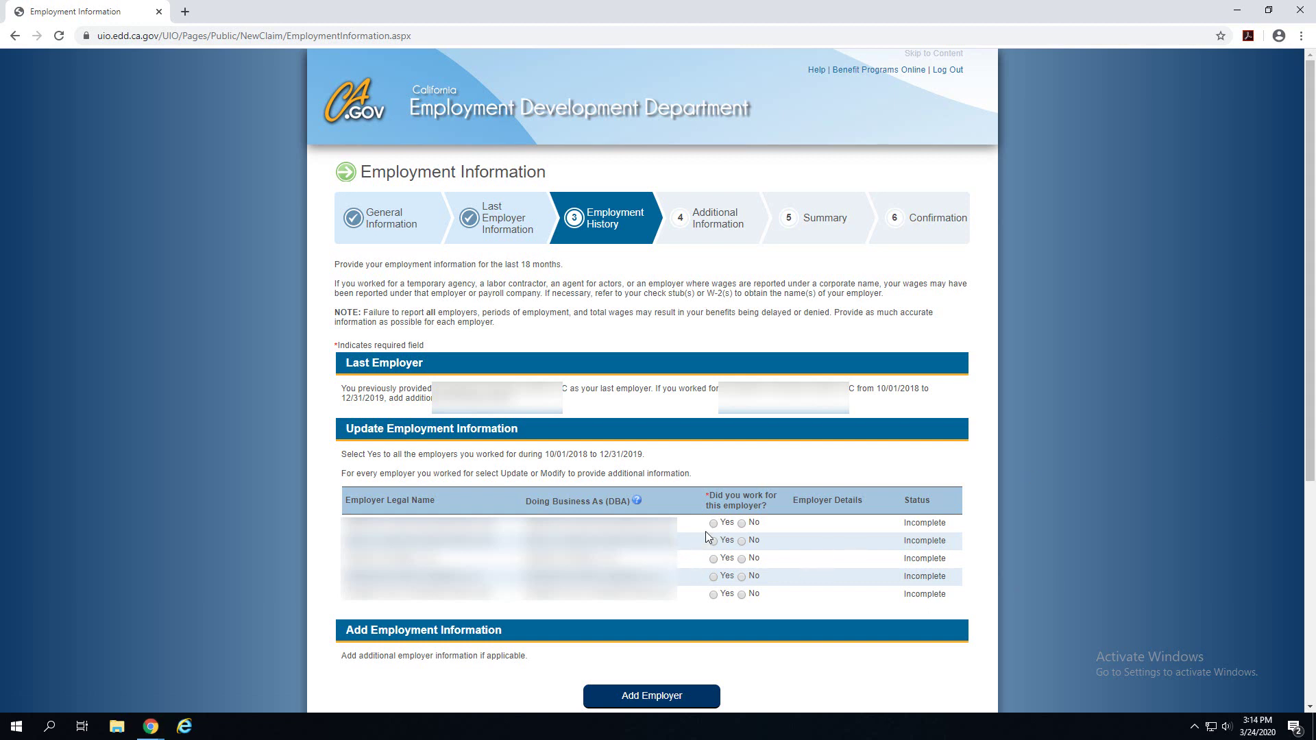
Step: Answer Yes to having worked for each of the five listed employers
click(713, 524)
click(714, 542)
click(713, 559)
click(714, 577)
click(714, 596)
Step: Answer No to other employers, enter the longest employer's name with 5 months worked, and set its industry to Private Employer
scroll(651, 377, down, 5)
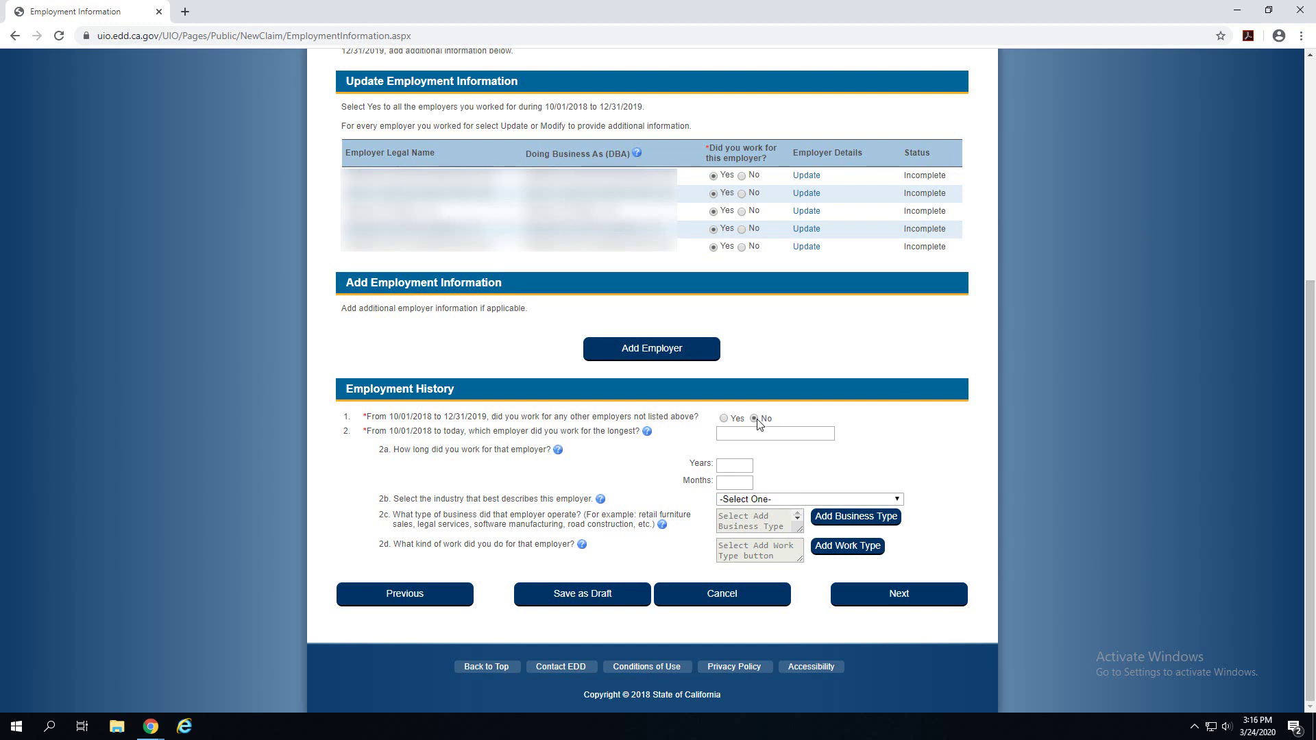
key(Tab)
key(ctrl+v)
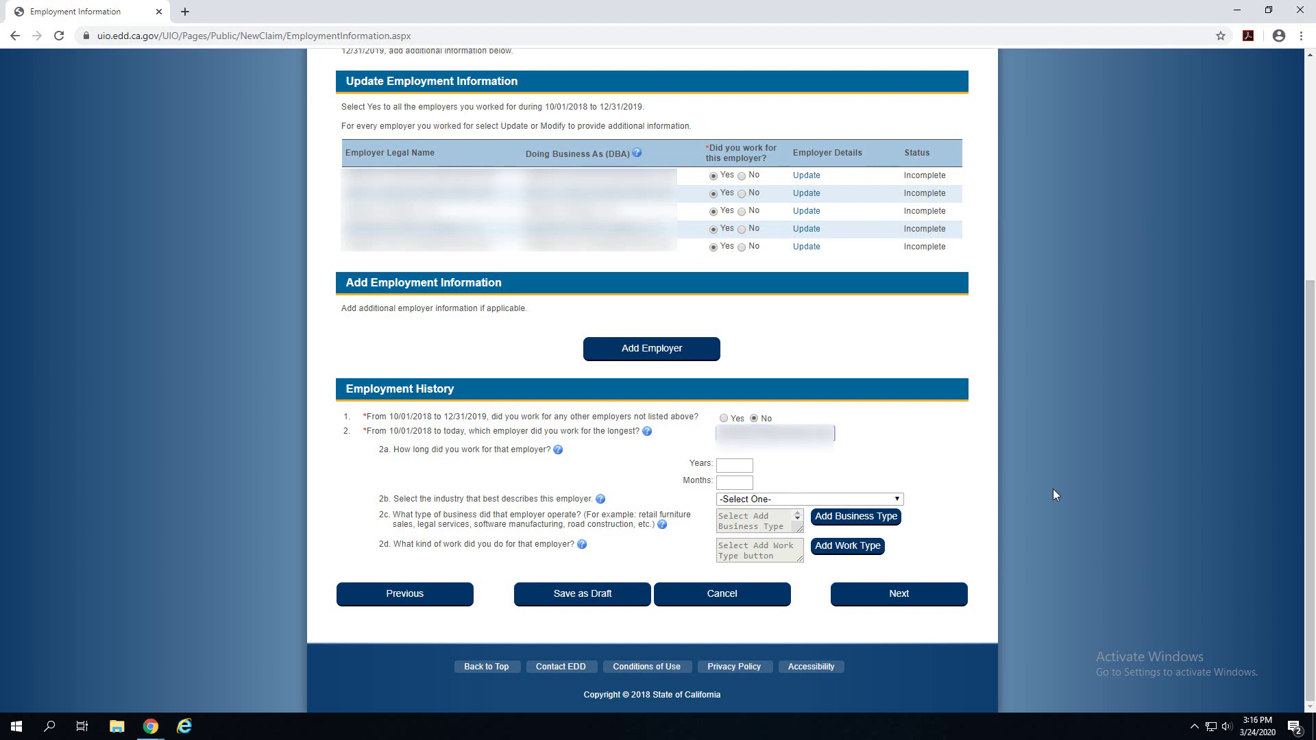
key(Tab)
key(Tab)
text(5)
click(896, 500)
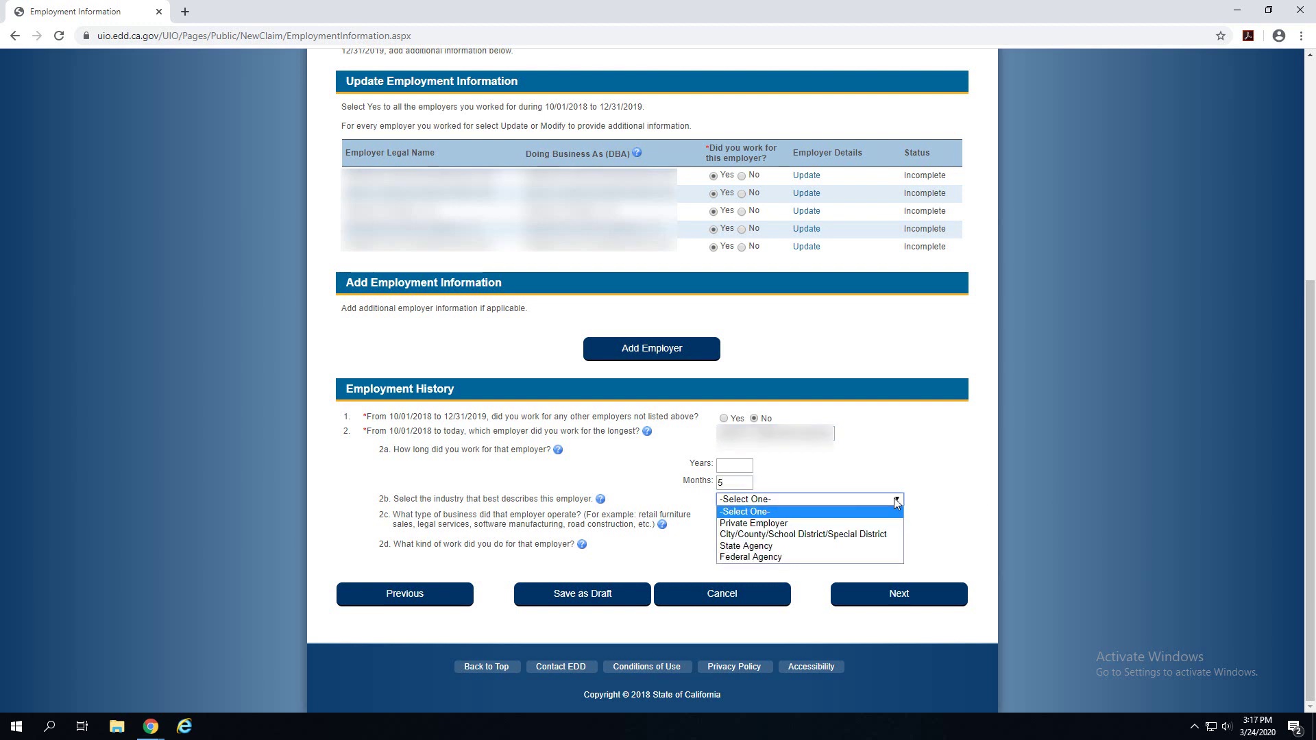
click(853, 521)
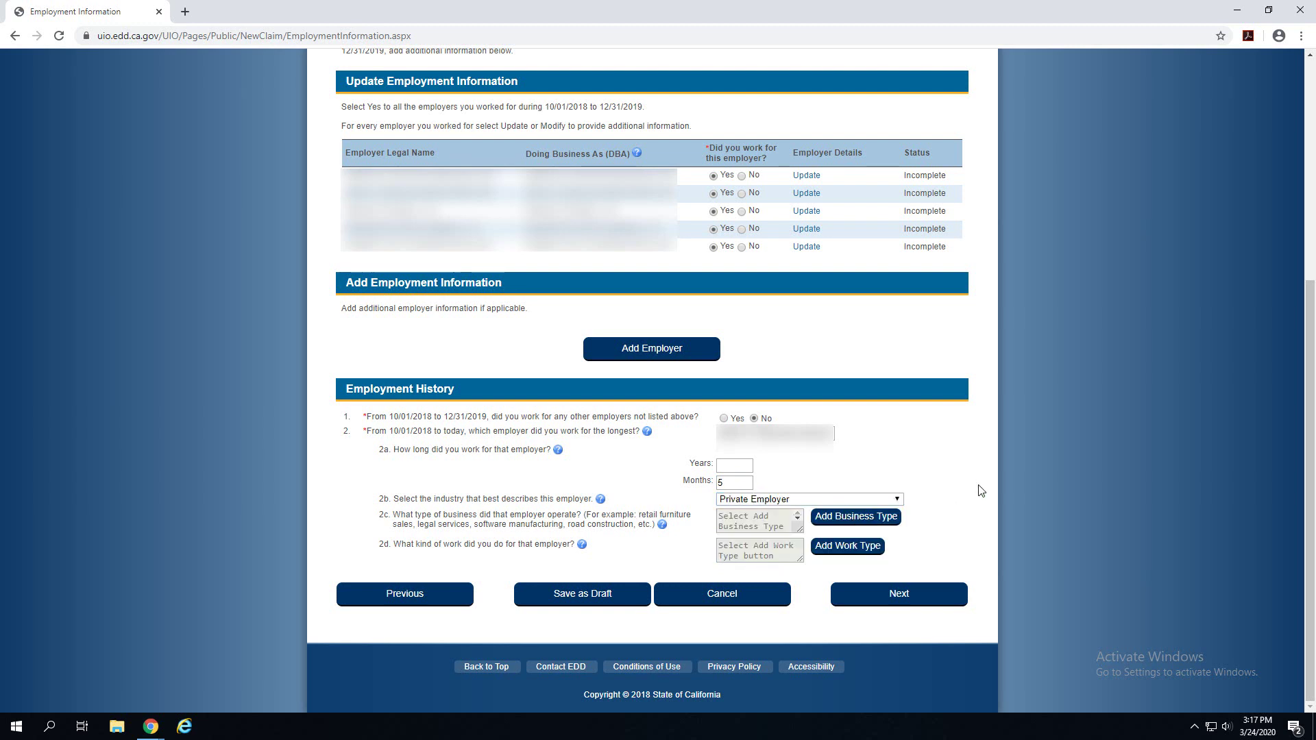
Step: Add the employer's business type Misc.Repair from the SERVICES category and save it
click(856, 516)
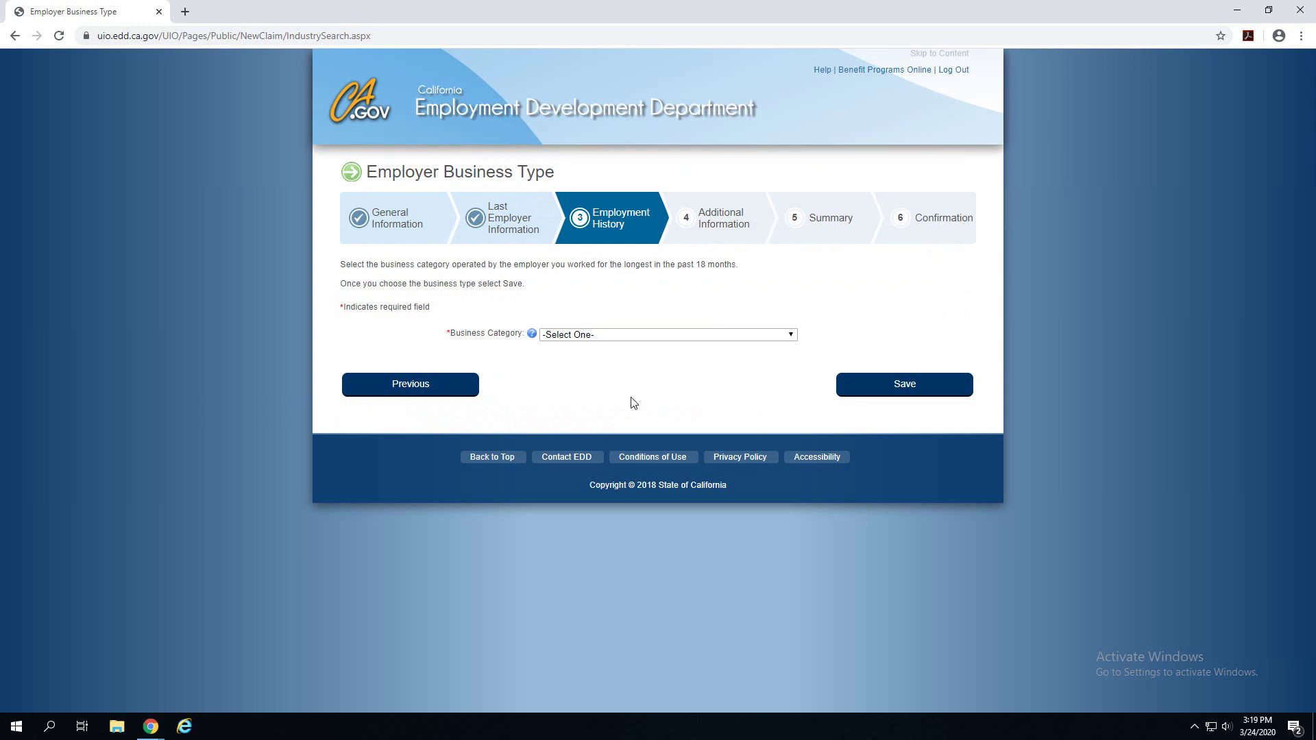
click(789, 335)
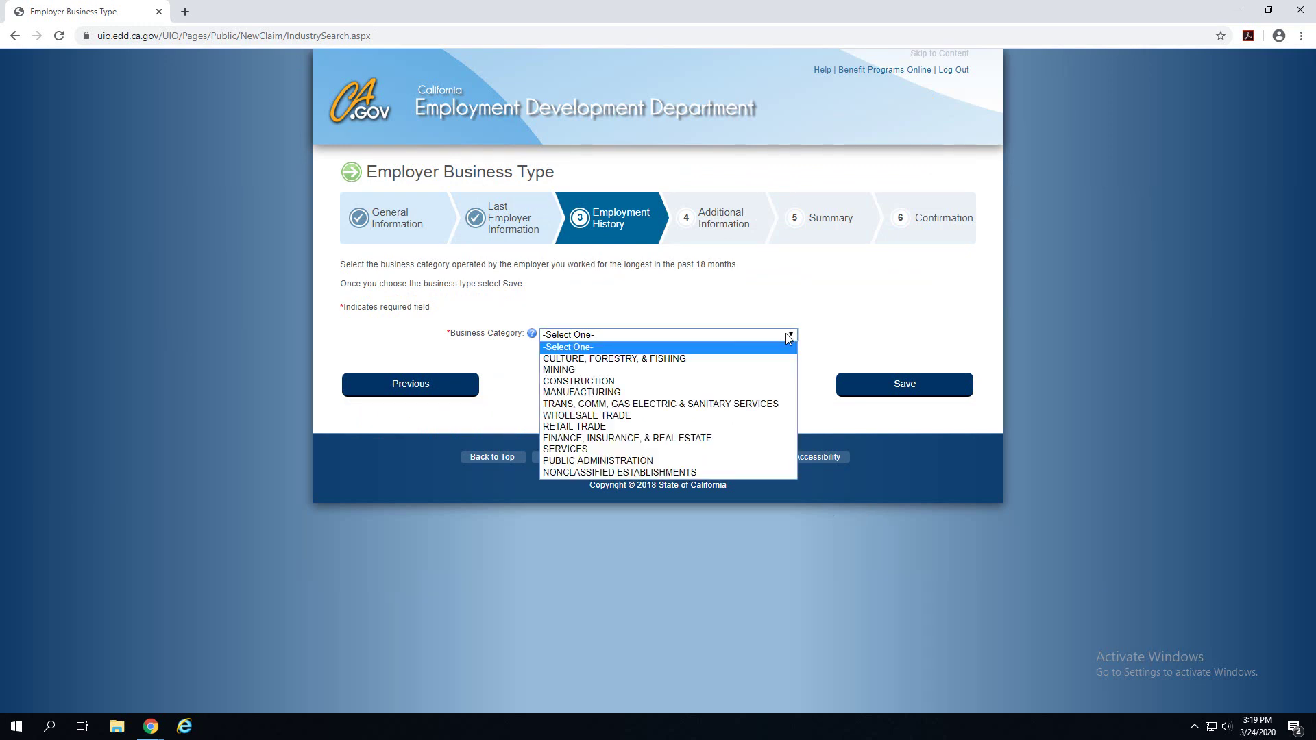
click(620, 449)
scroll(884, 399, down, 2)
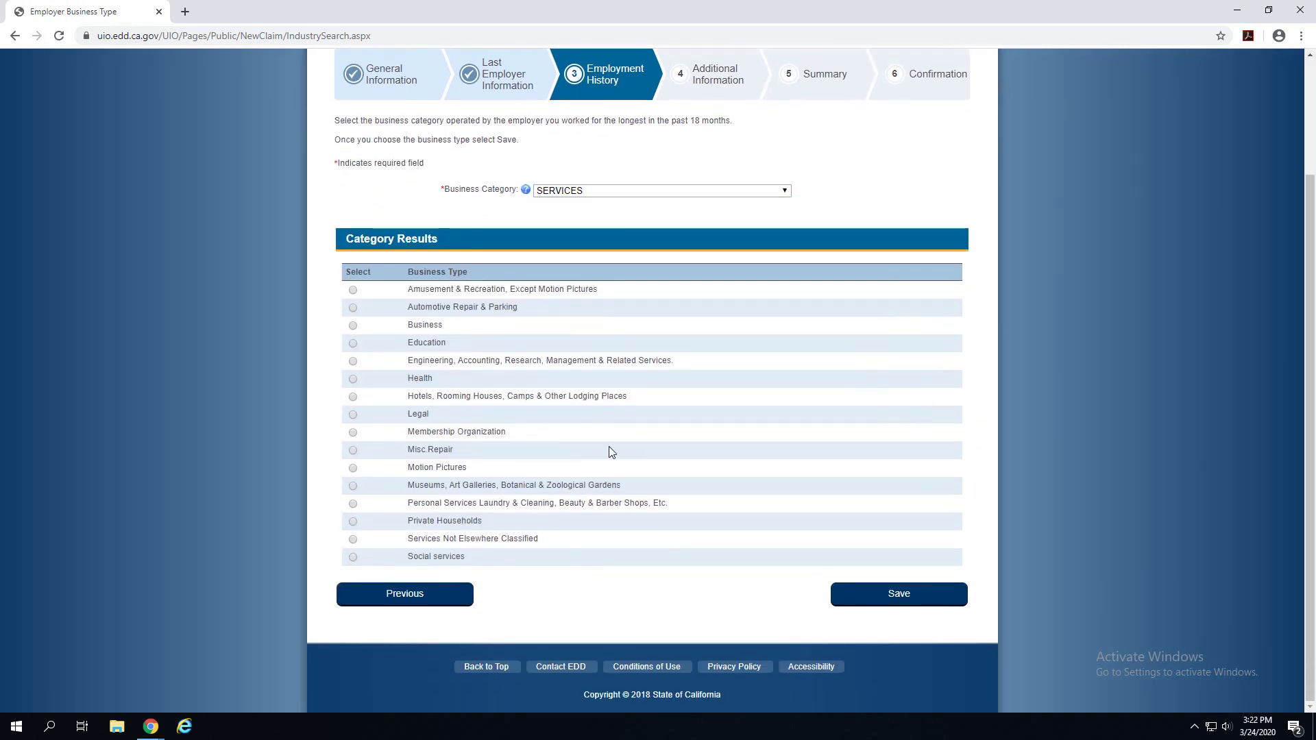
click(352, 450)
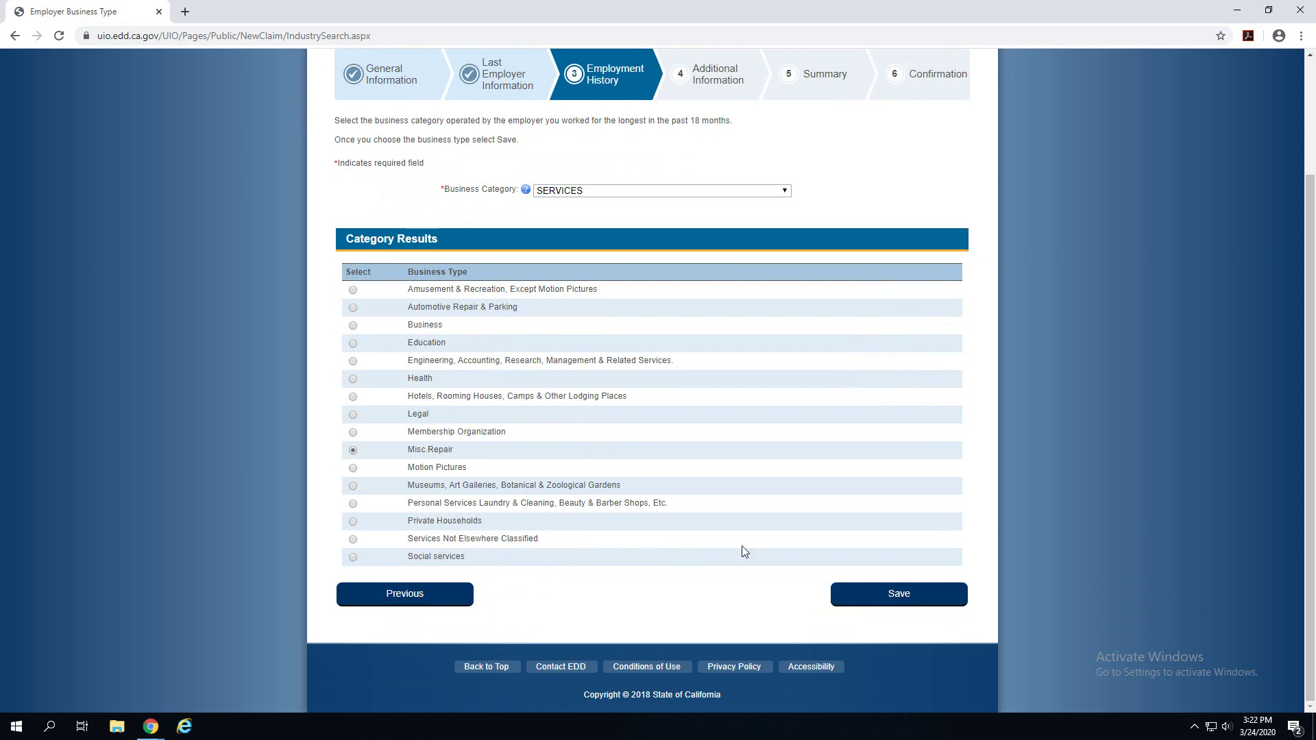
click(914, 594)
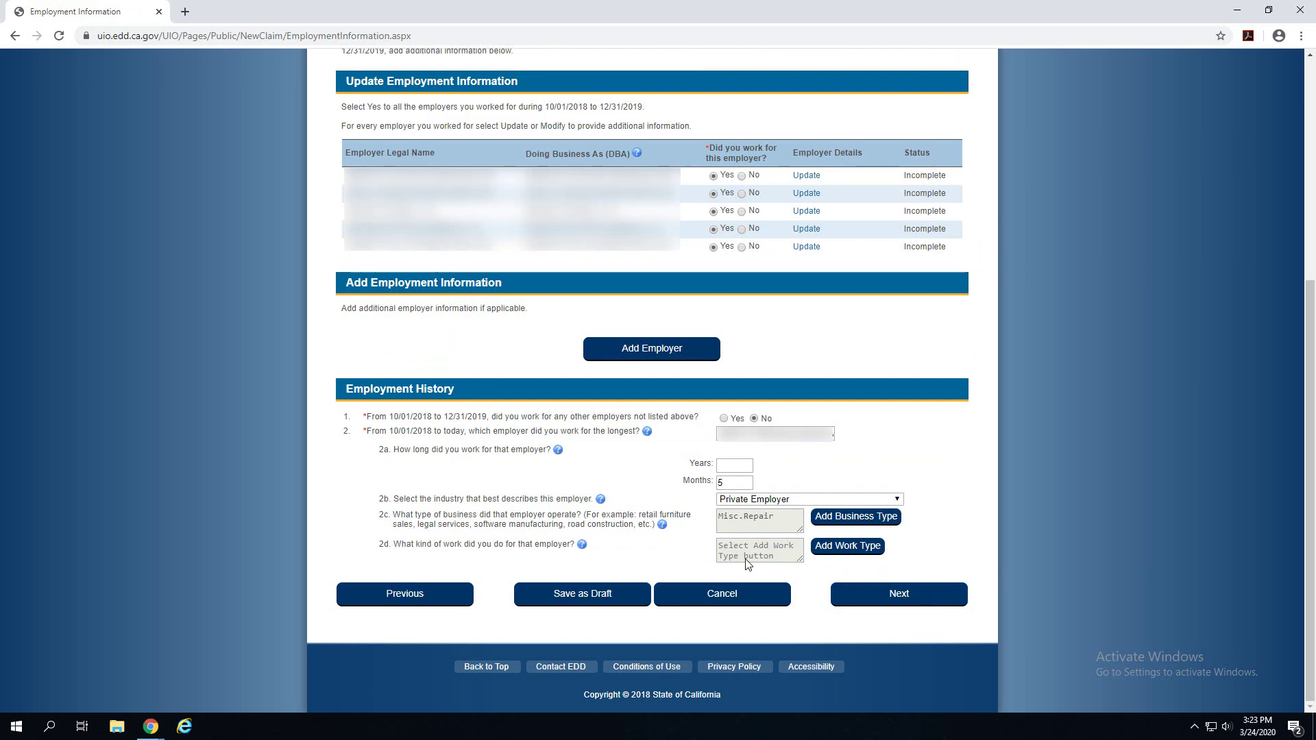
Step: Search work types for "support" and save COMPUTER SUPPORT SPECIALIST as the work done for the longest employer
click(834, 554)
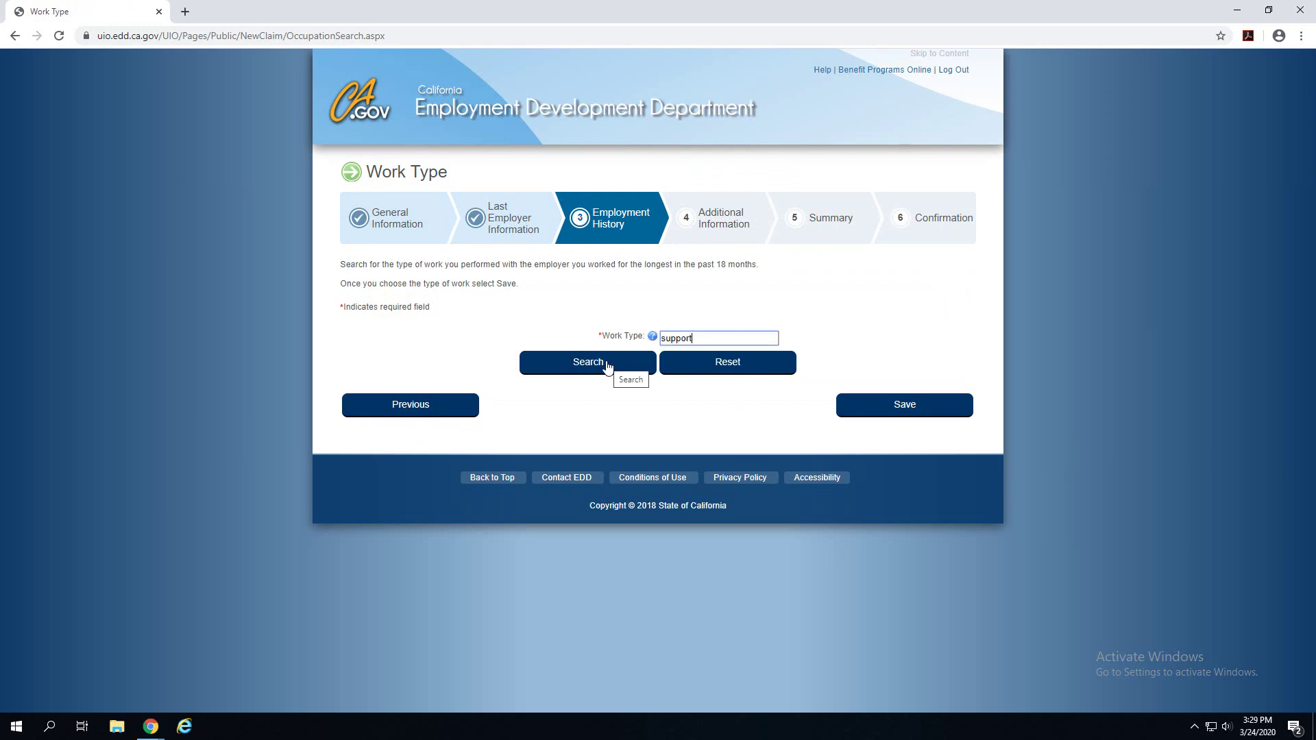
click(610, 363)
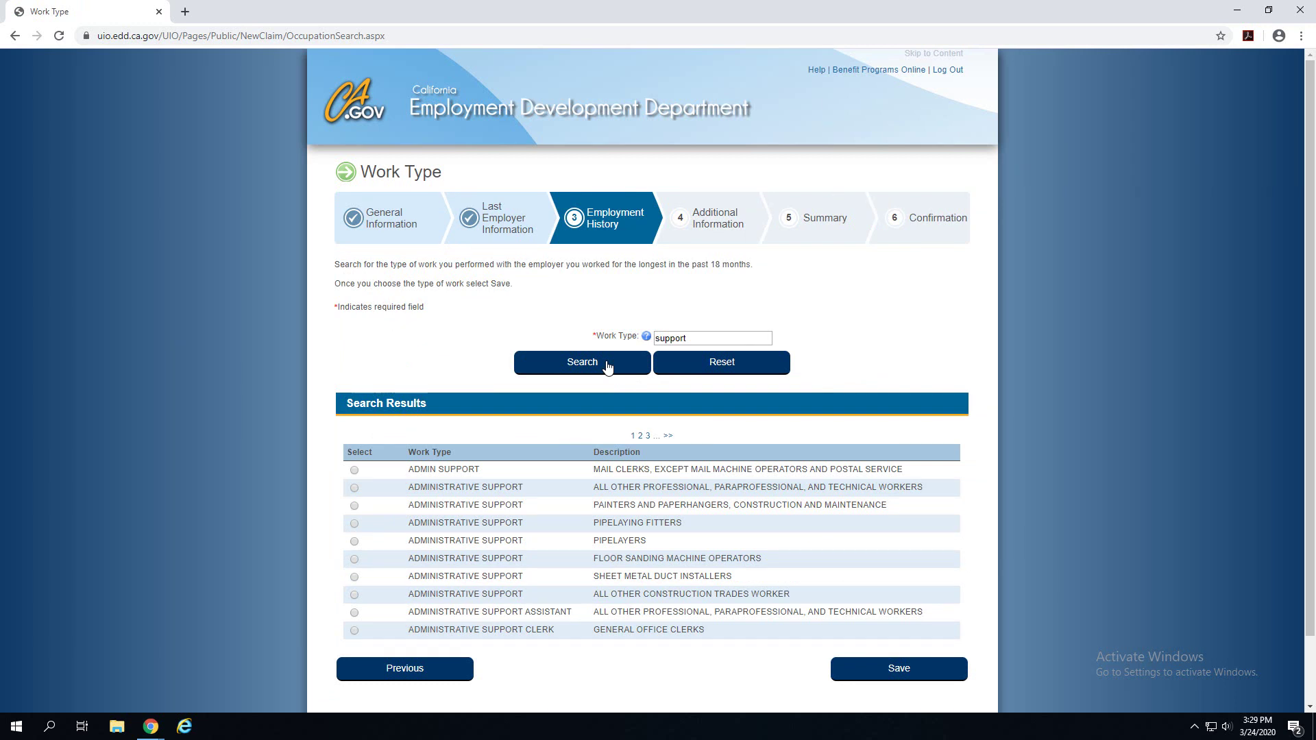
click(648, 439)
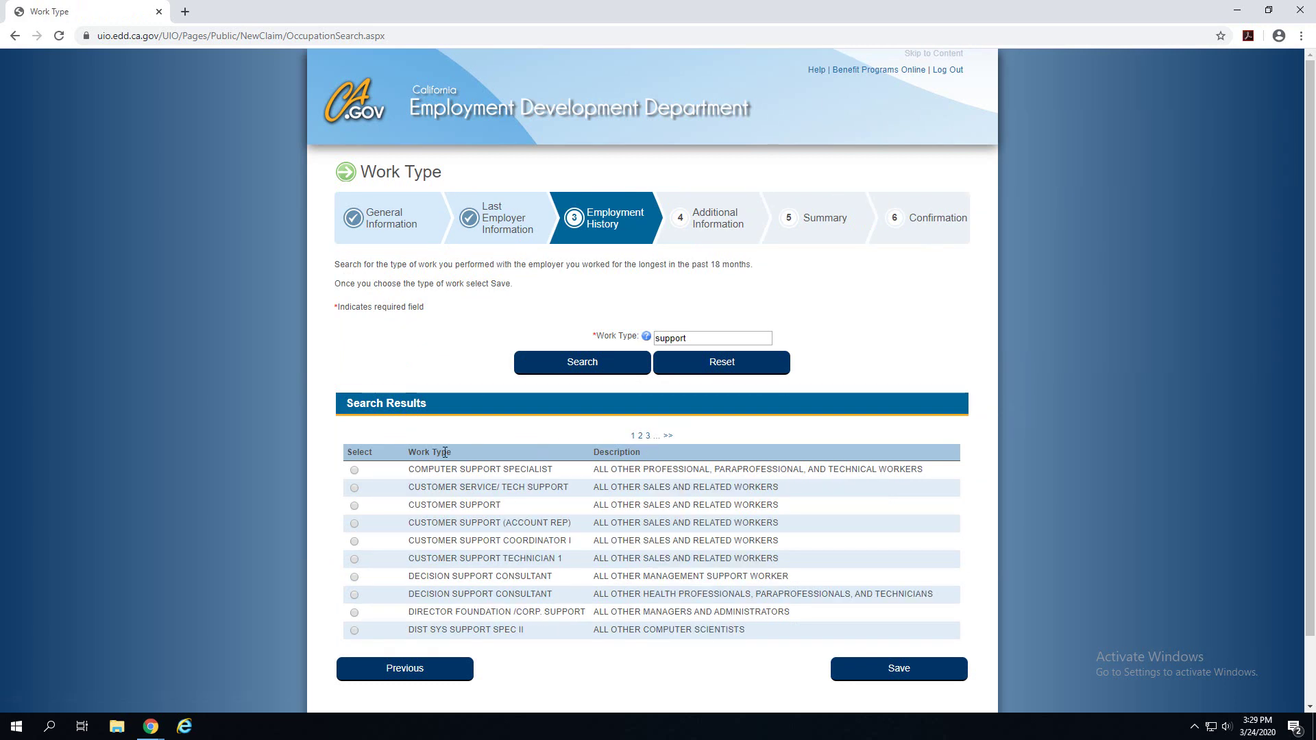
click(355, 473)
click(930, 677)
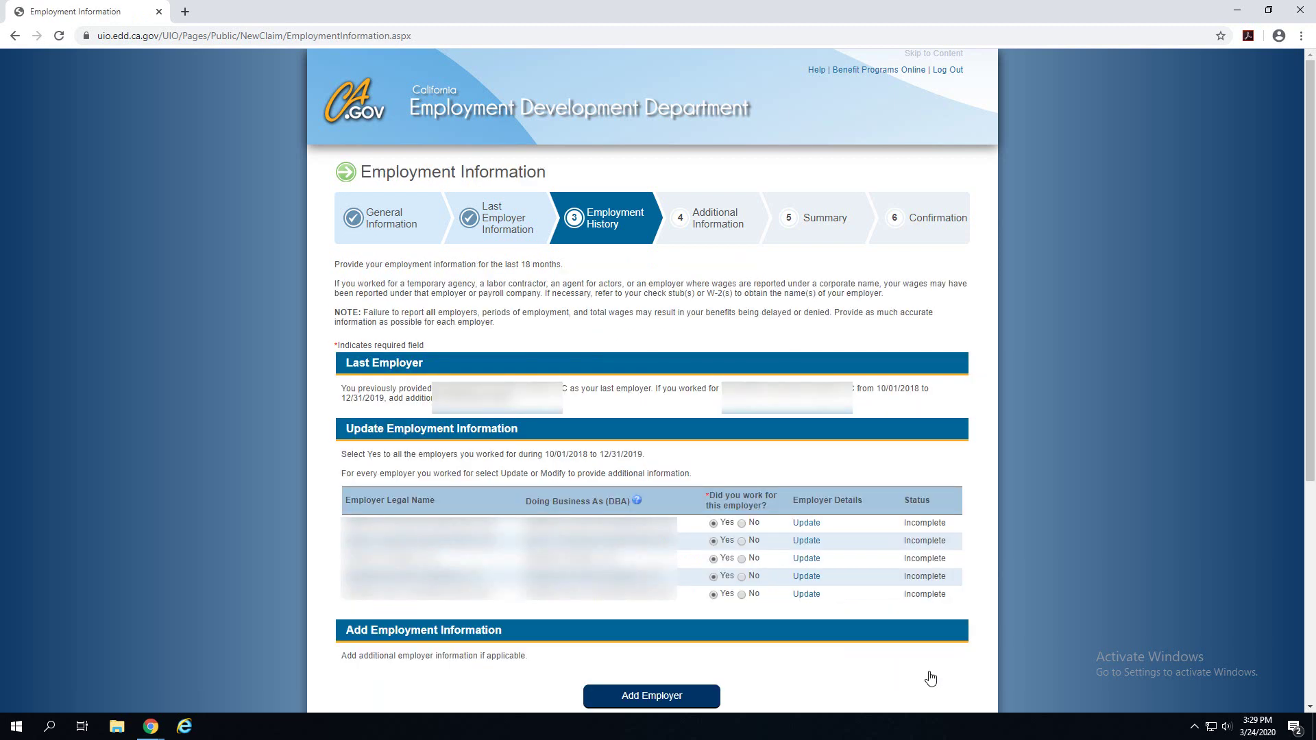
Step: Save the first employer's details: 11/22/2019 to 12/14/2019, Full Time, 19.00 per hour, 40 hours weekly, gross wages 1539 for 10/01/2019 to 12/31/2019
scroll(930, 678, down, 5)
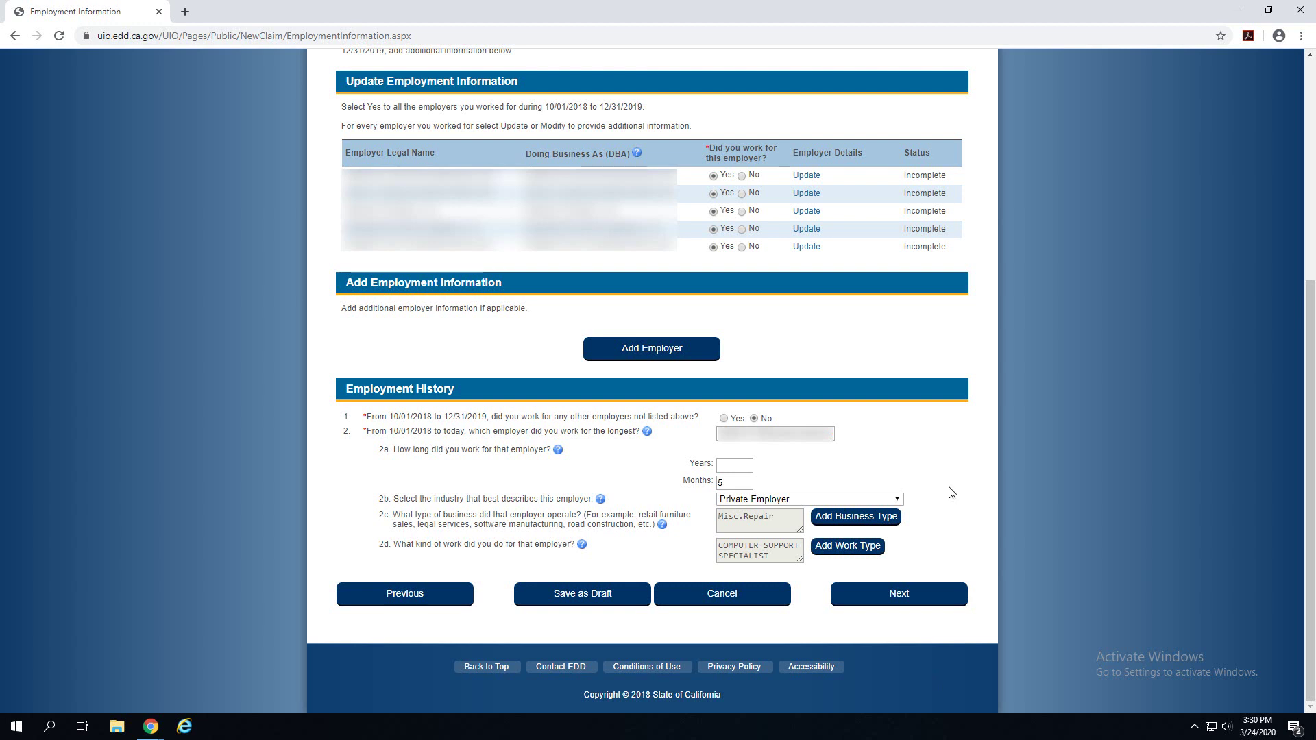
click(813, 180)
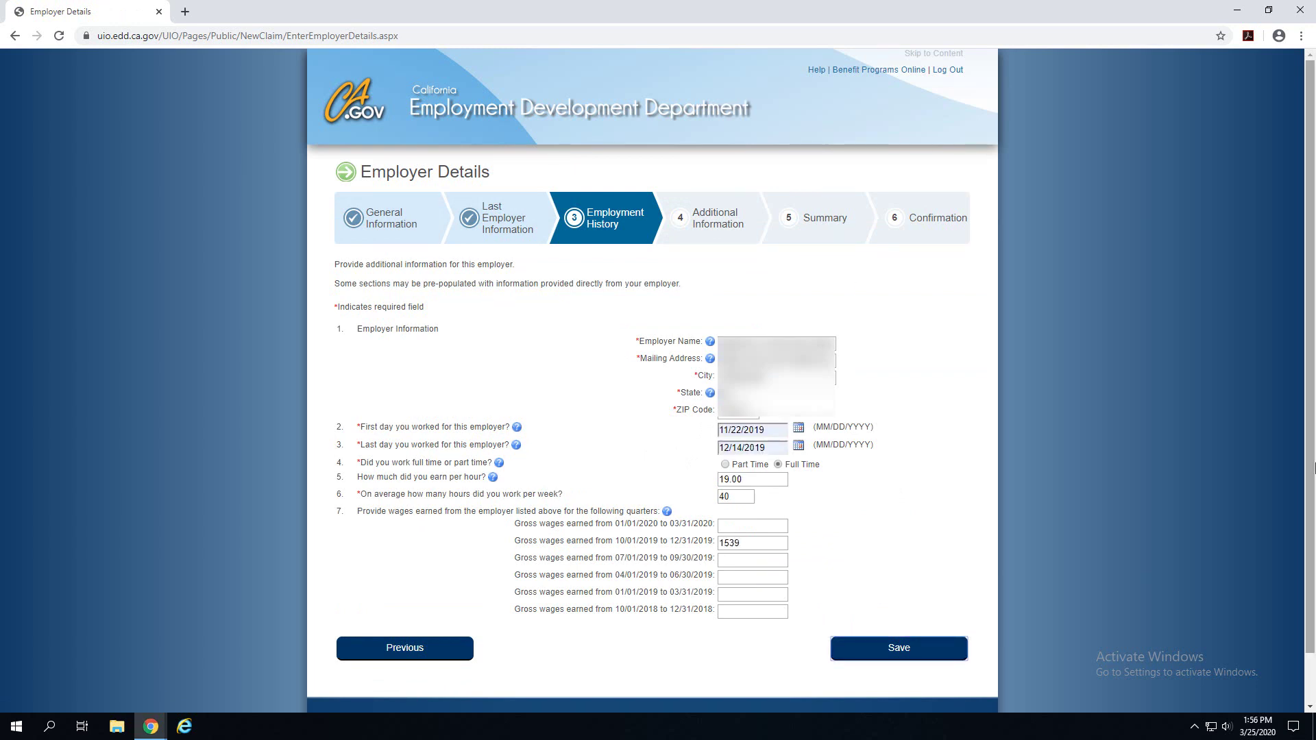
click(903, 651)
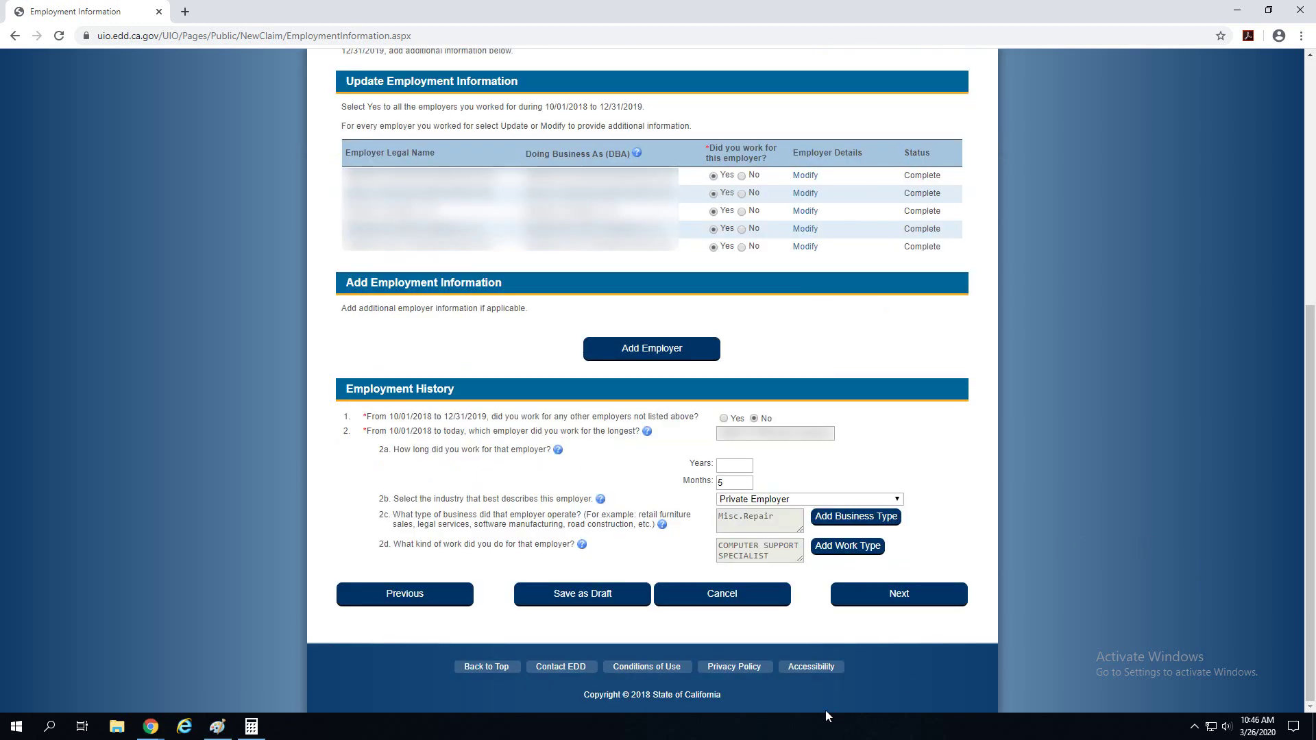
Step: Submit the employment information, then answer No to working for an educational institution and submit that page
click(953, 594)
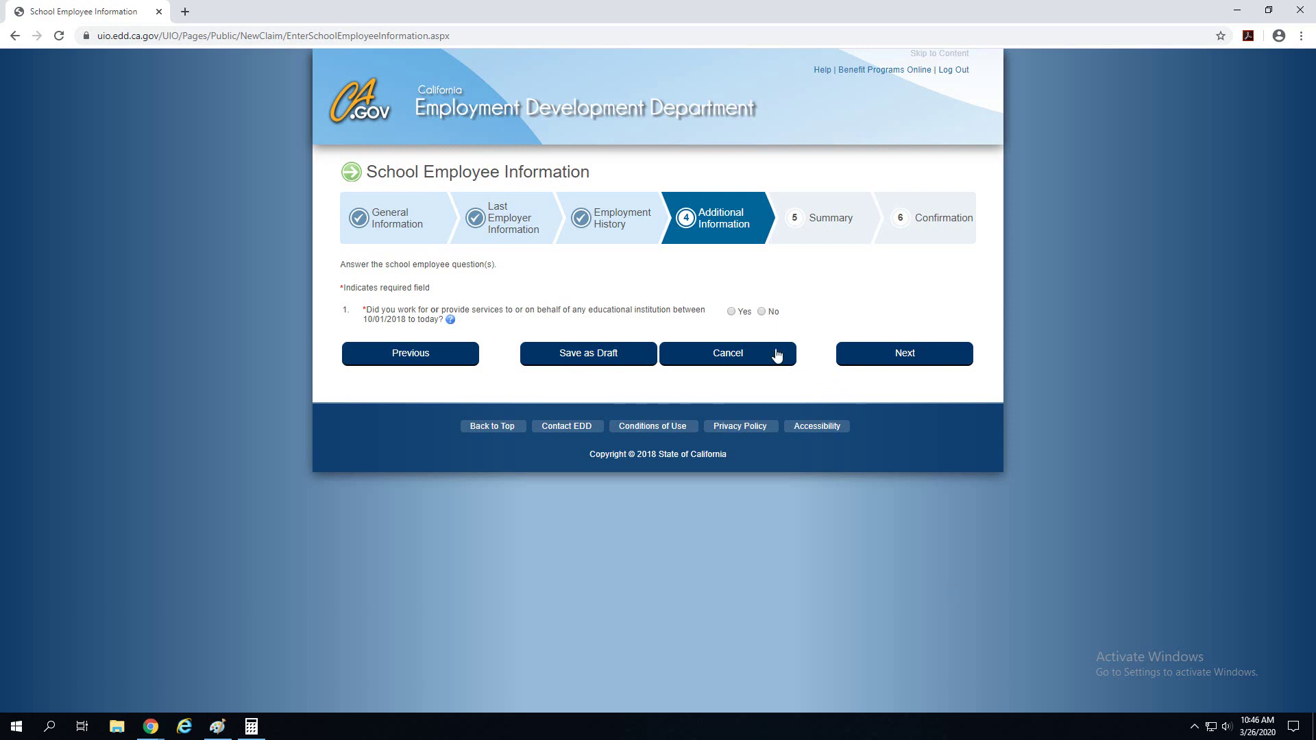
click(762, 312)
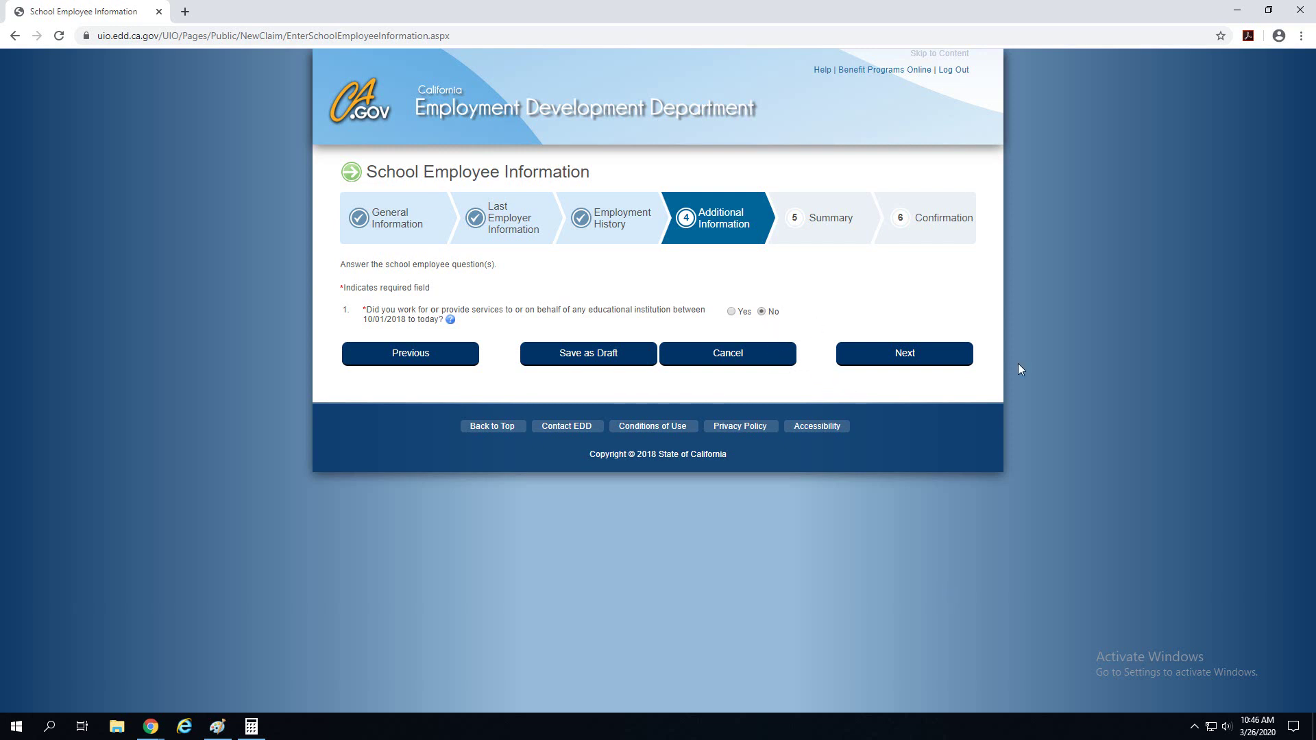
click(948, 357)
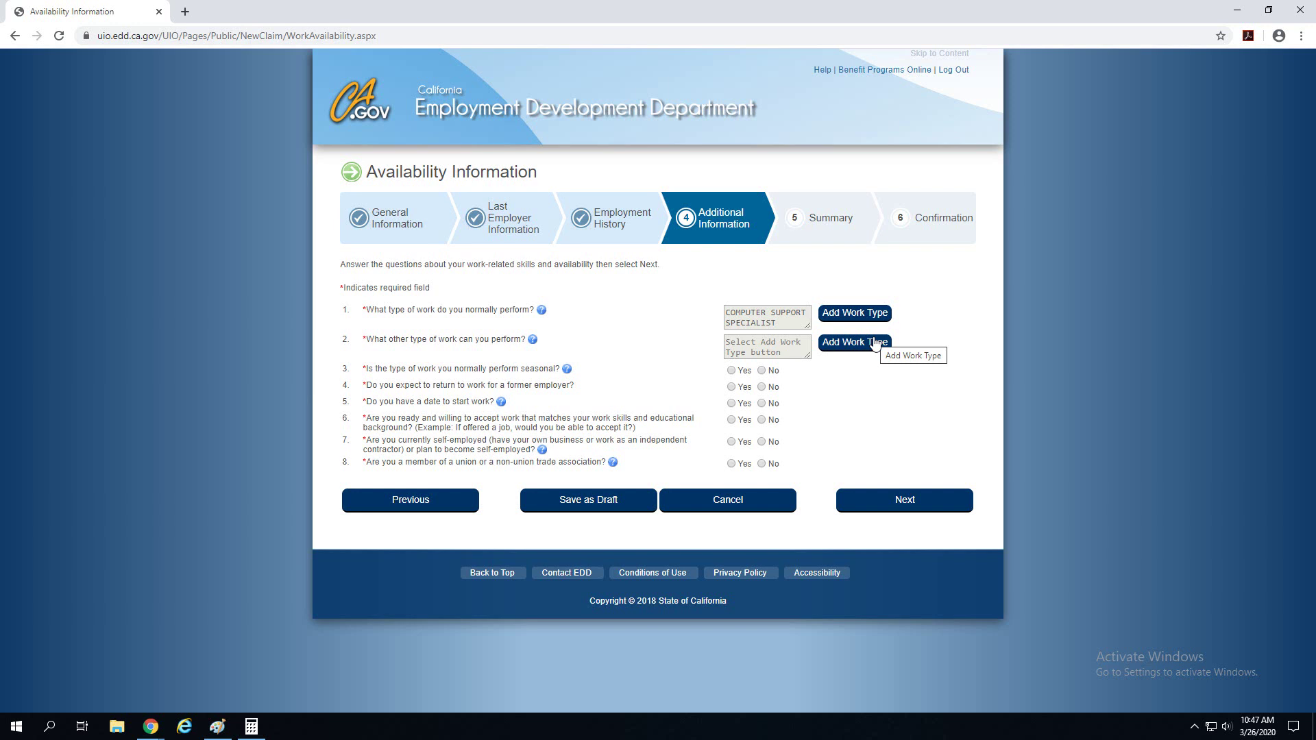
Step: Search for "support" and save PERSONAL COMPUTER SUPPORT TECHNICIAN as the other type of work that can be performed
click(875, 342)
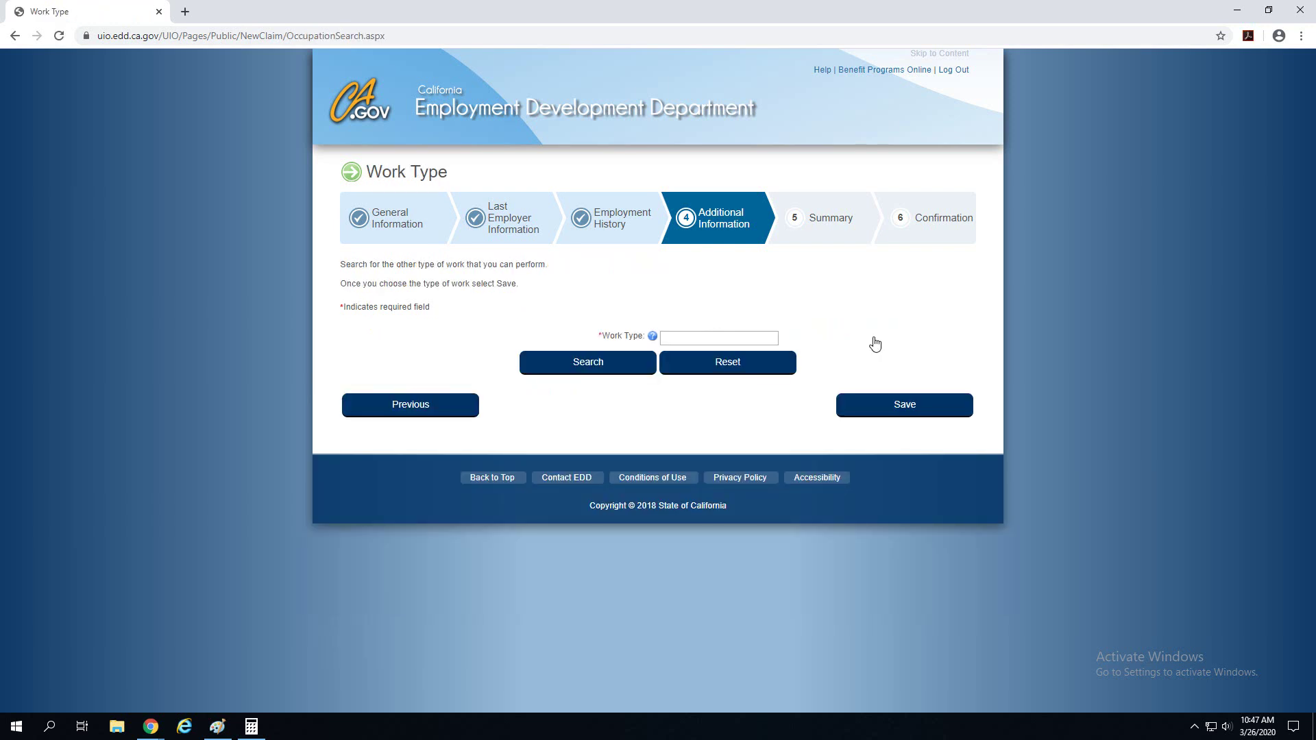
text(support)
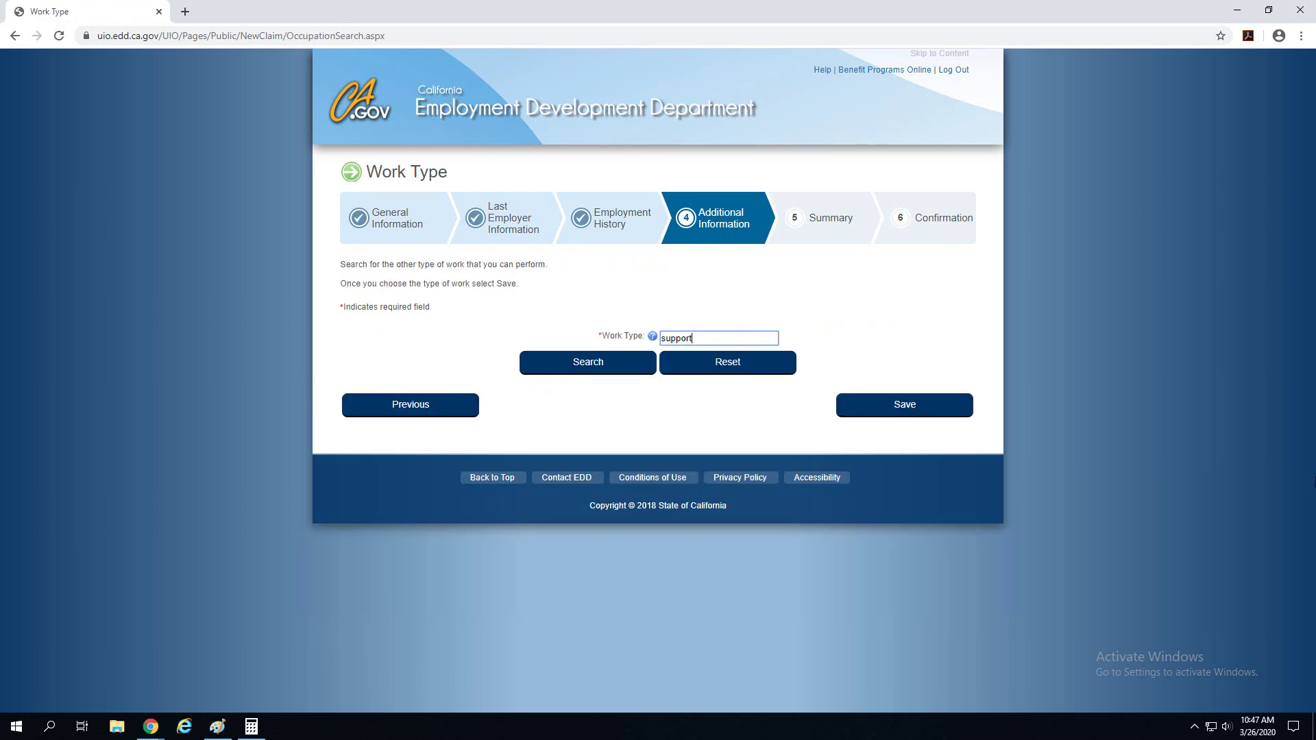
click(619, 370)
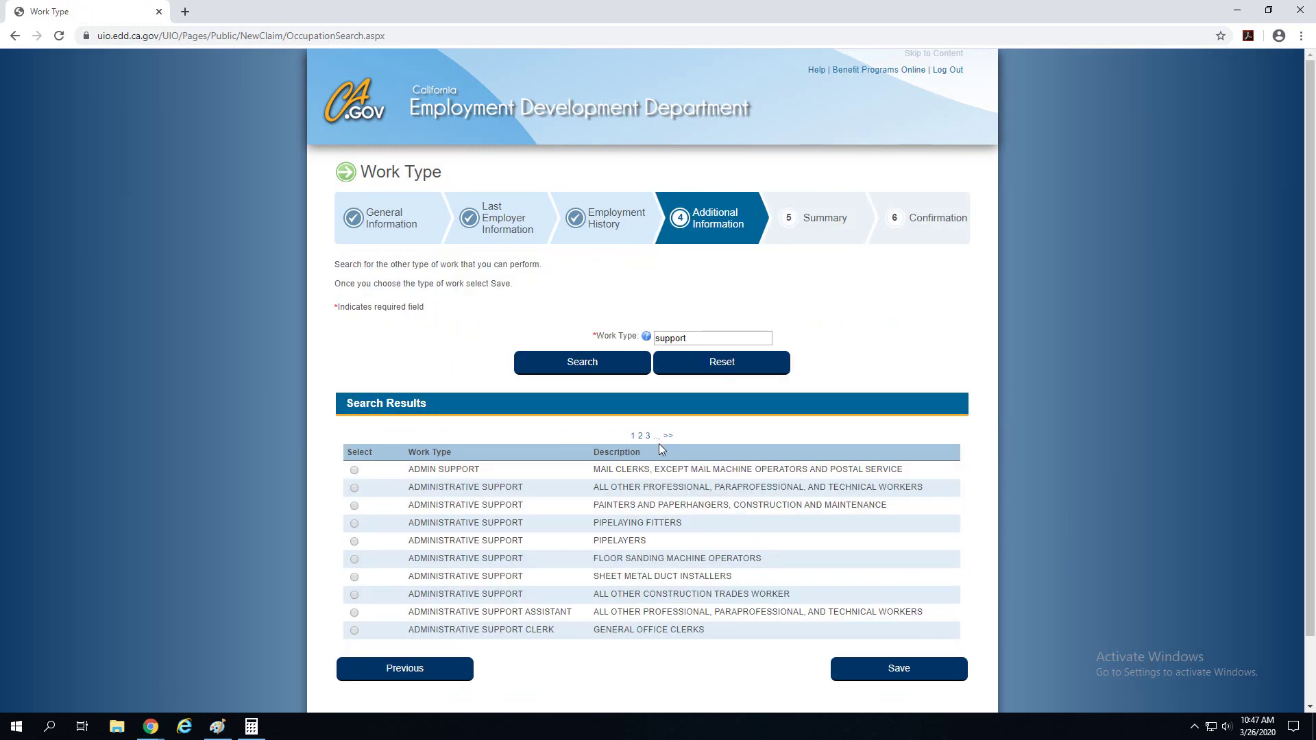
click(657, 438)
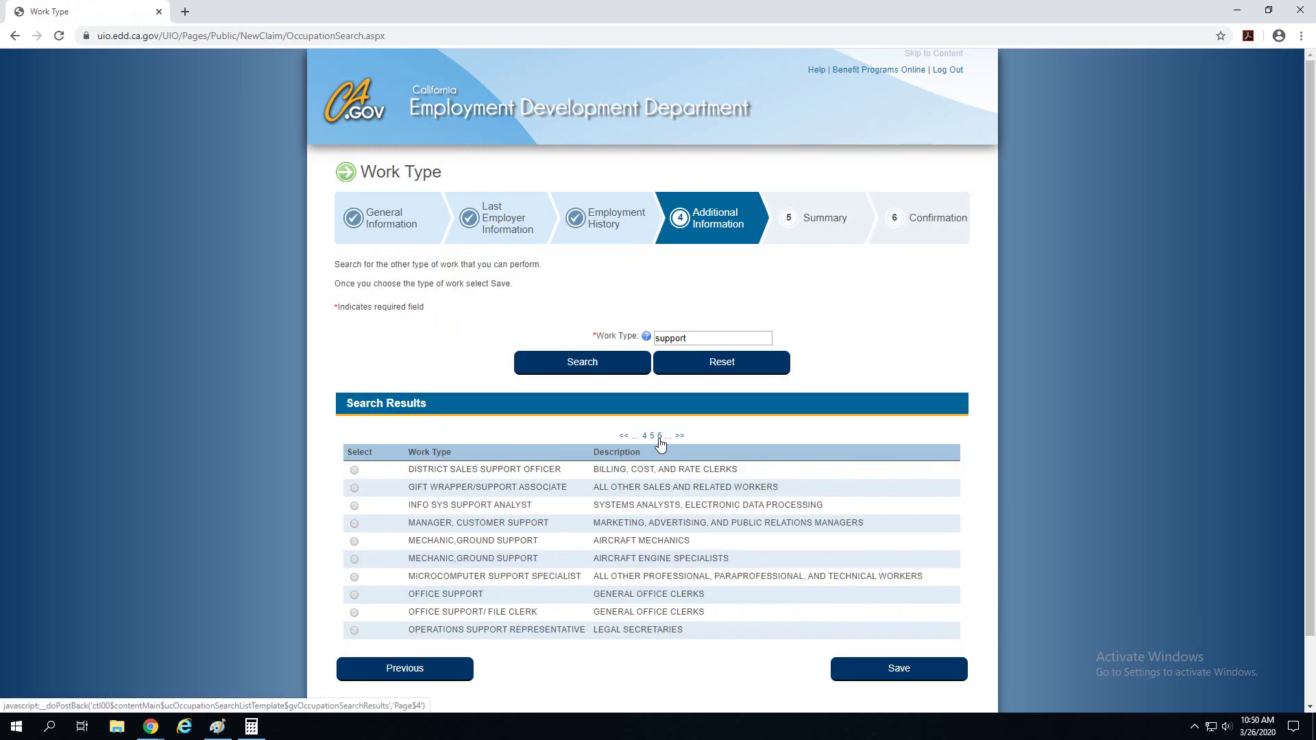
click(659, 438)
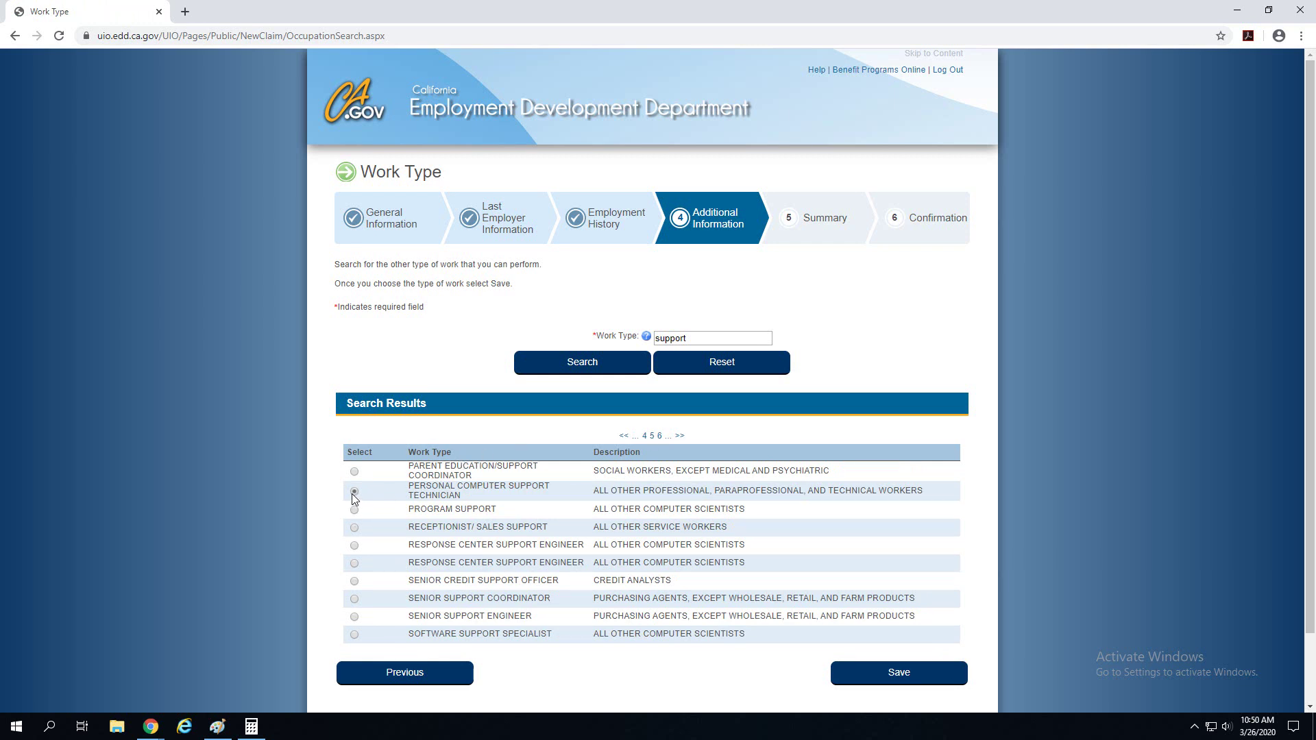
click(926, 675)
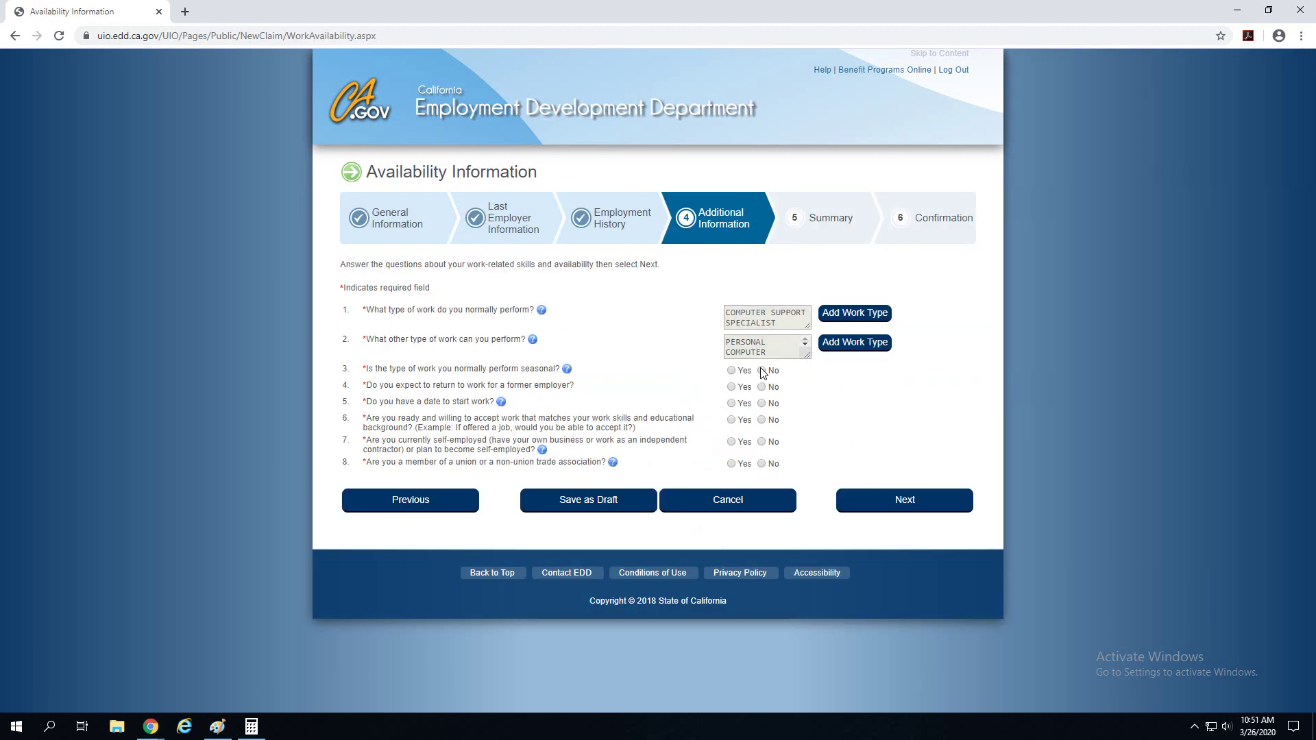
Step: Answer Yes to being ready to accept matching work and No to seasonal work, returning to a former employer, start date, self-employment and union membership
click(762, 370)
click(763, 387)
click(732, 420)
click(762, 441)
click(761, 464)
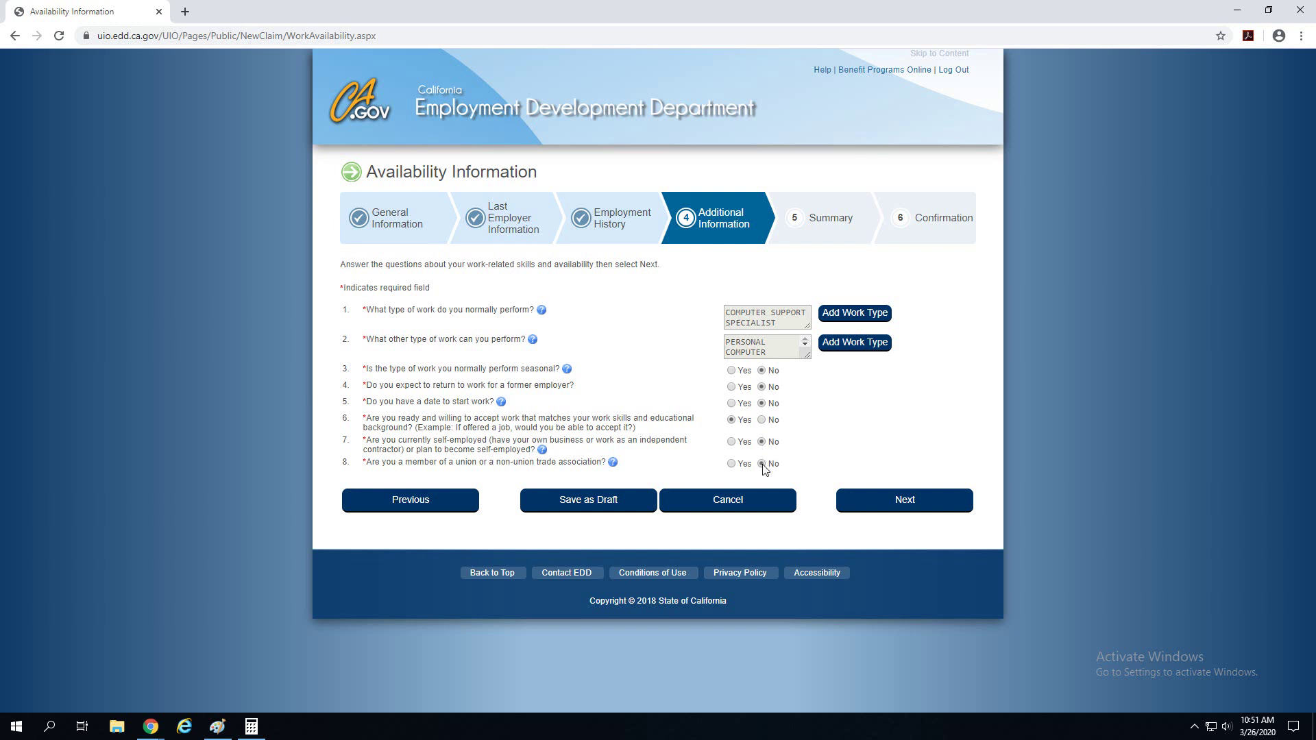
Step: Submit the availability answers, then answer No to the pension, workers' compensation, school, corporate officer and public official questions and submit that page
click(943, 503)
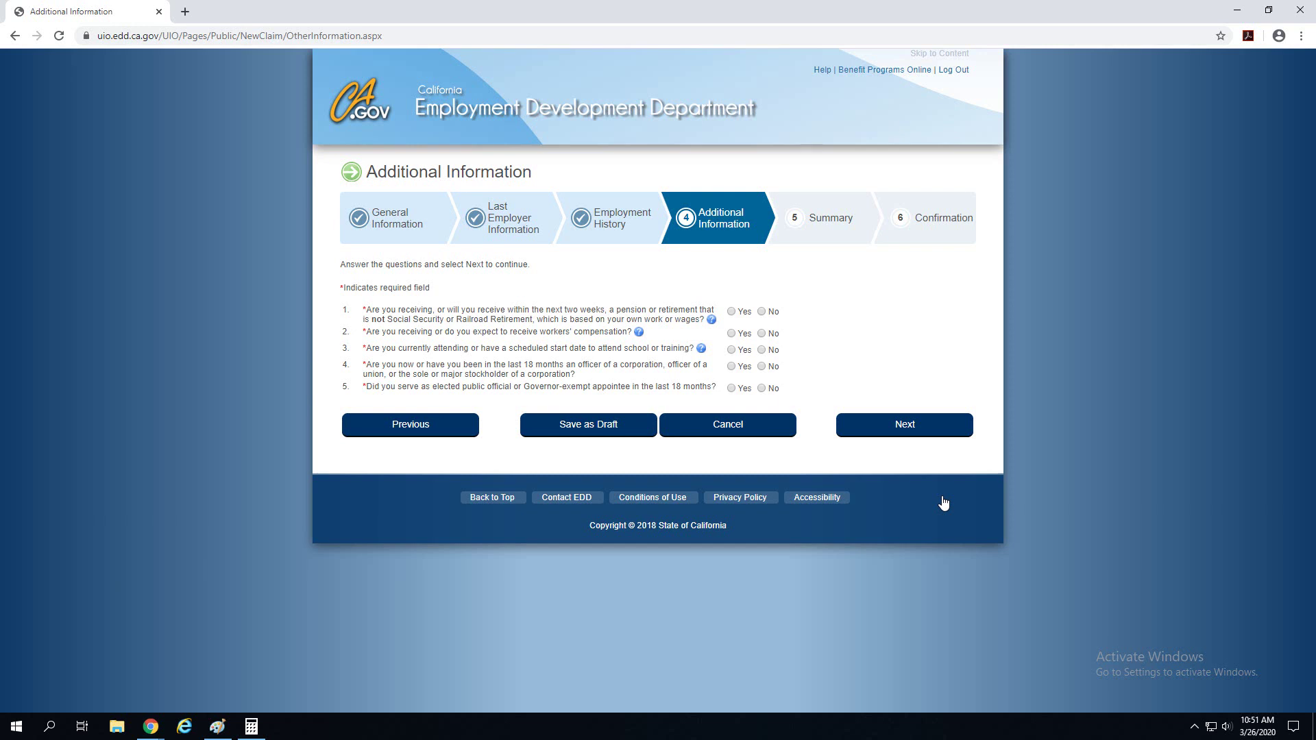
click(762, 312)
click(762, 334)
click(761, 351)
click(762, 366)
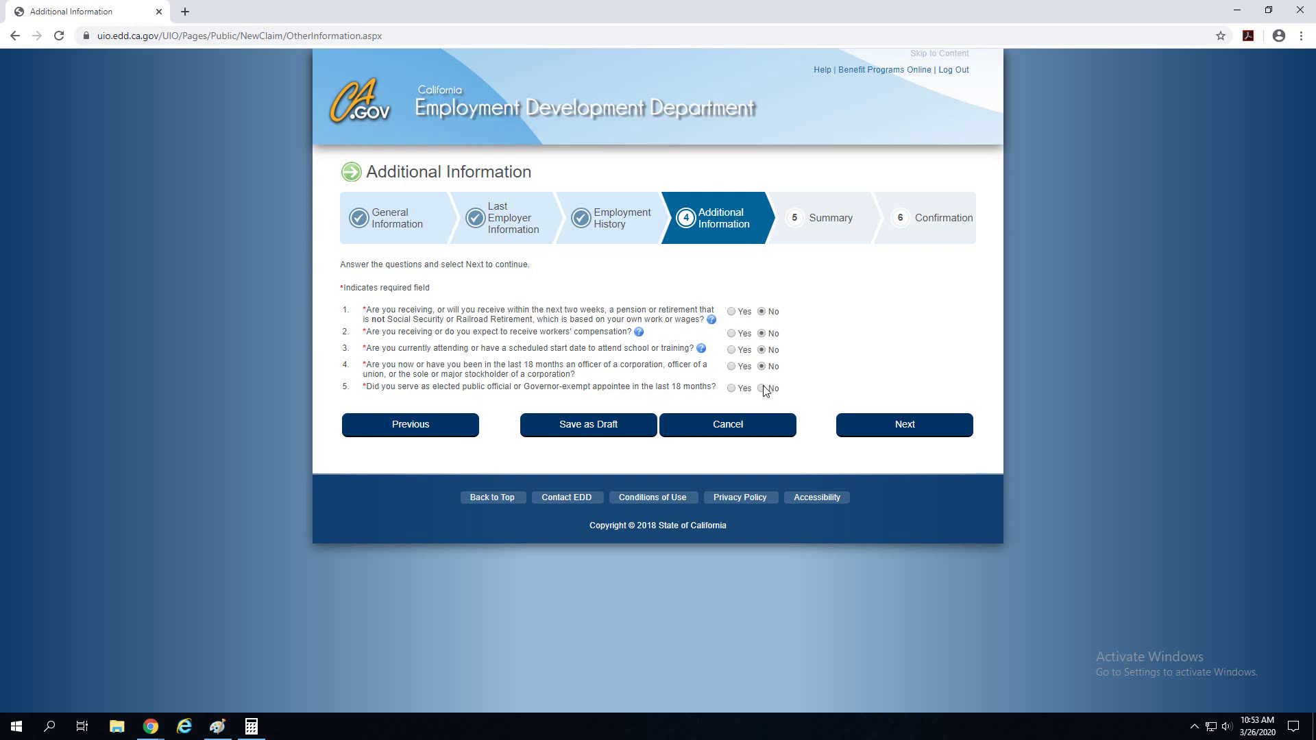
click(945, 425)
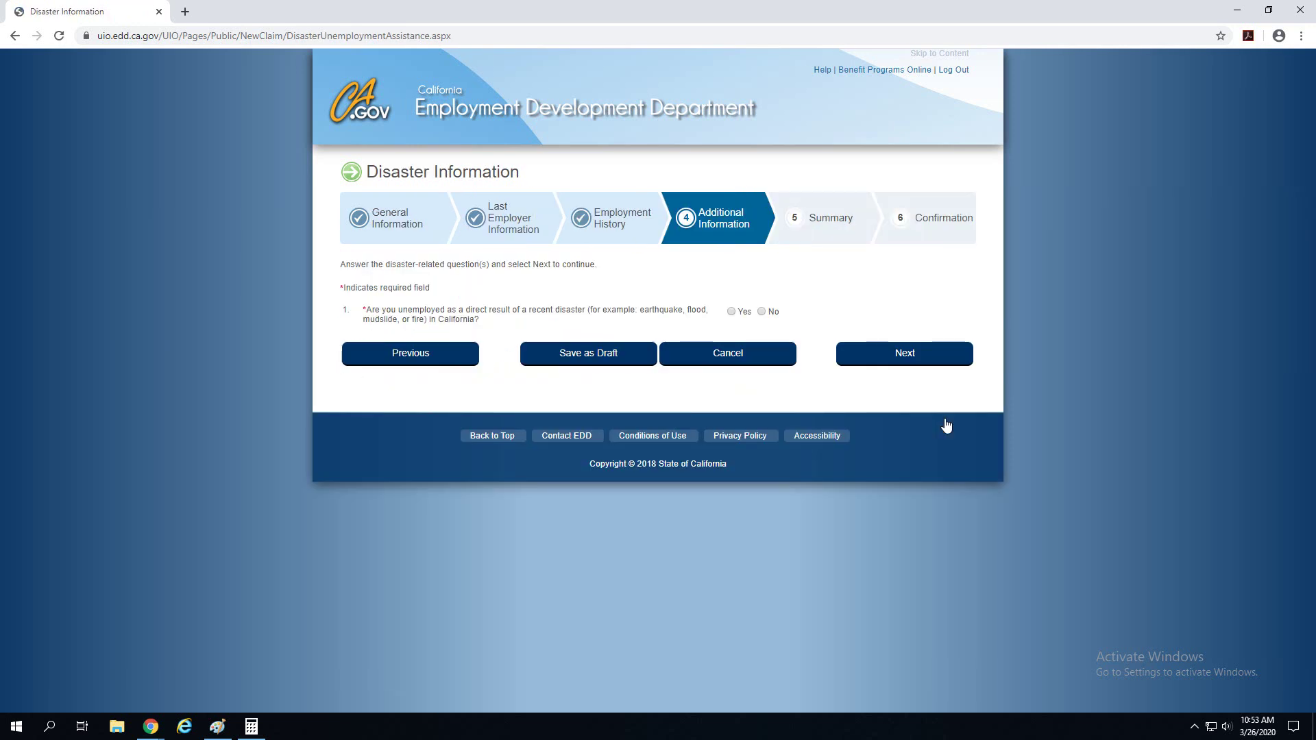
Step: Answer Yes to being unemployed because of a disaster, choose Public Health as its type, and select the counties of residence and work
click(730, 312)
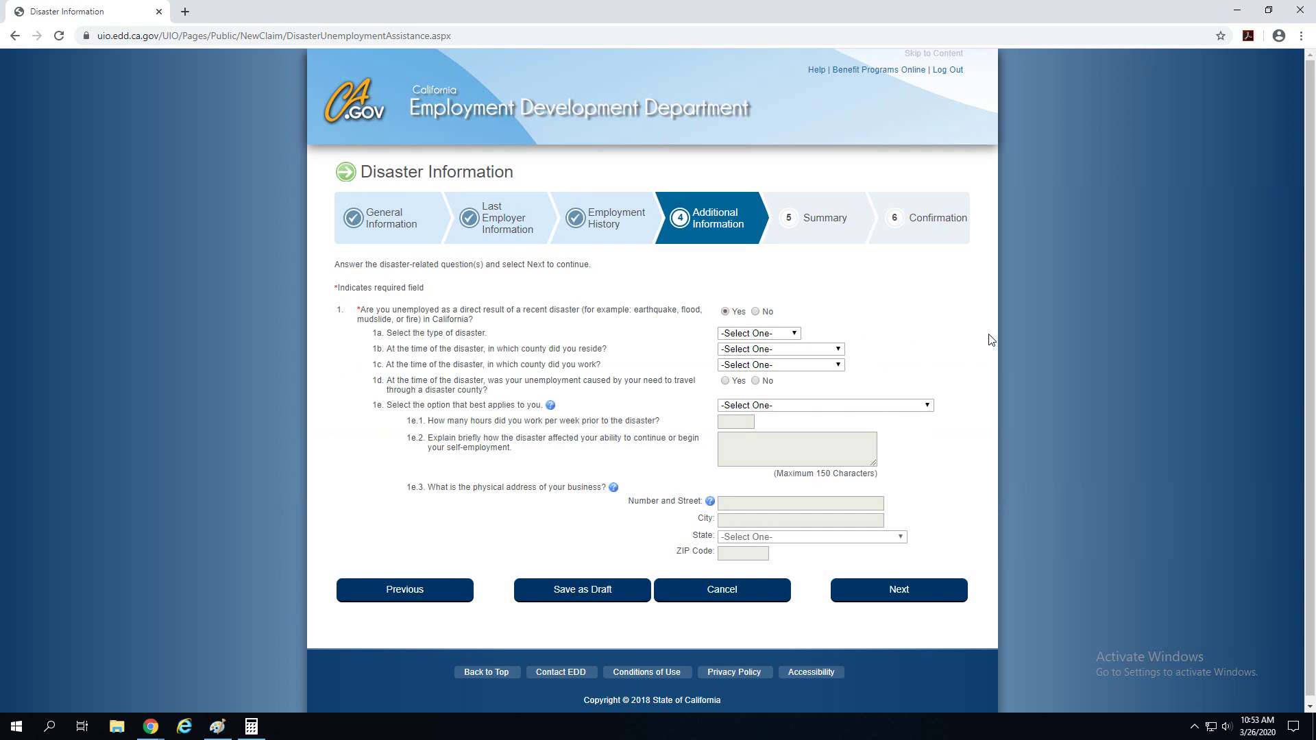
click(797, 335)
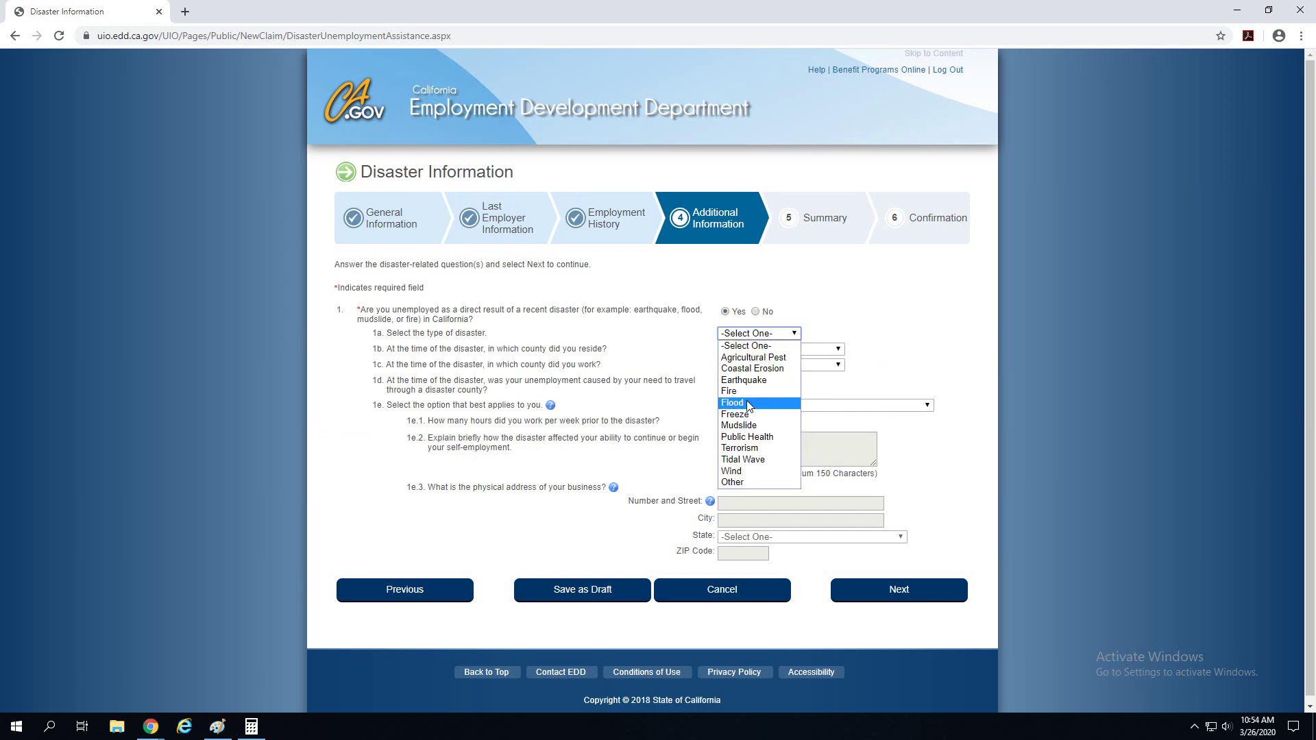
click(747, 436)
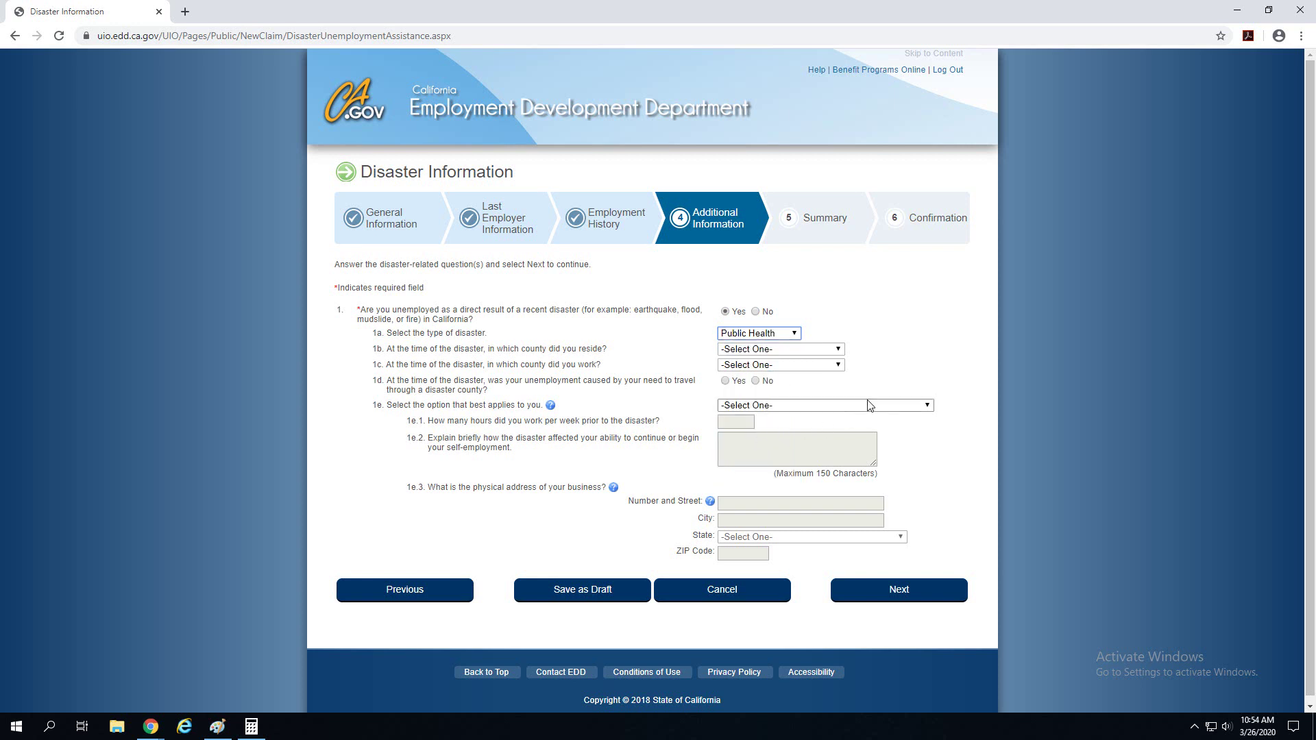
click(837, 350)
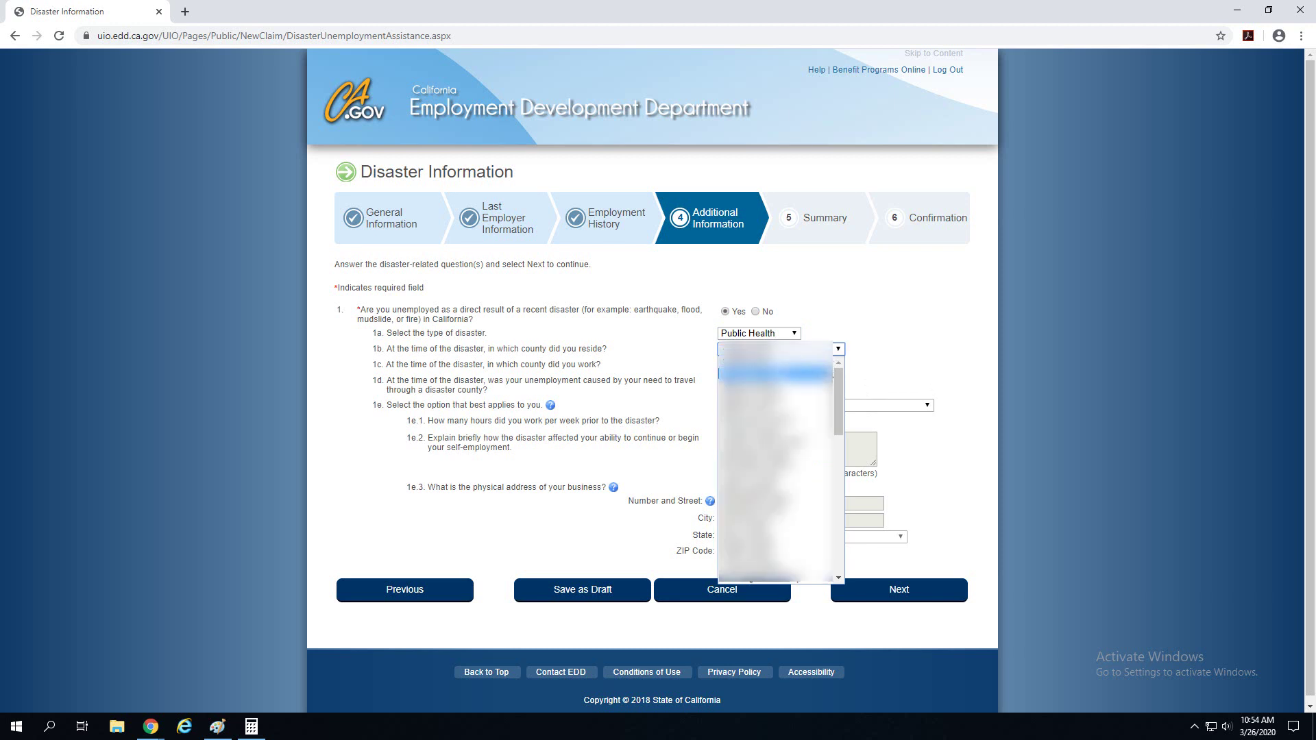
click(761, 577)
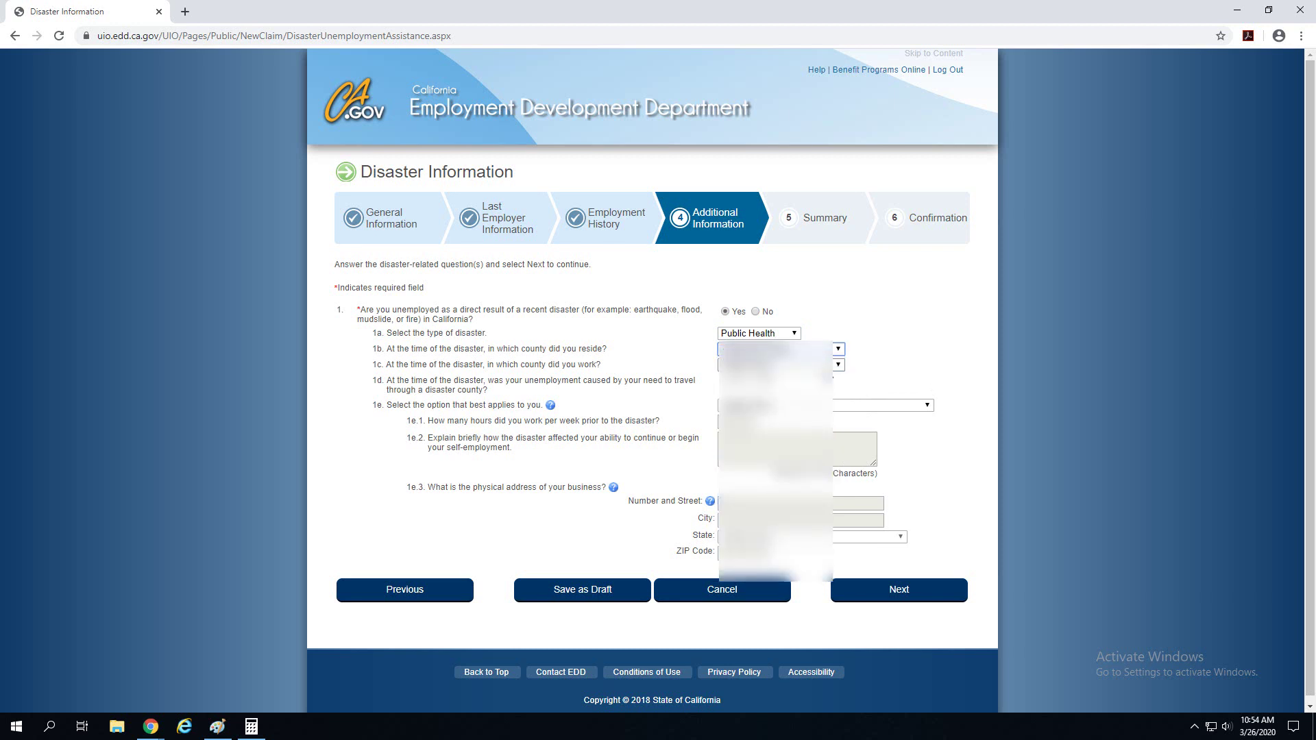
click(837, 366)
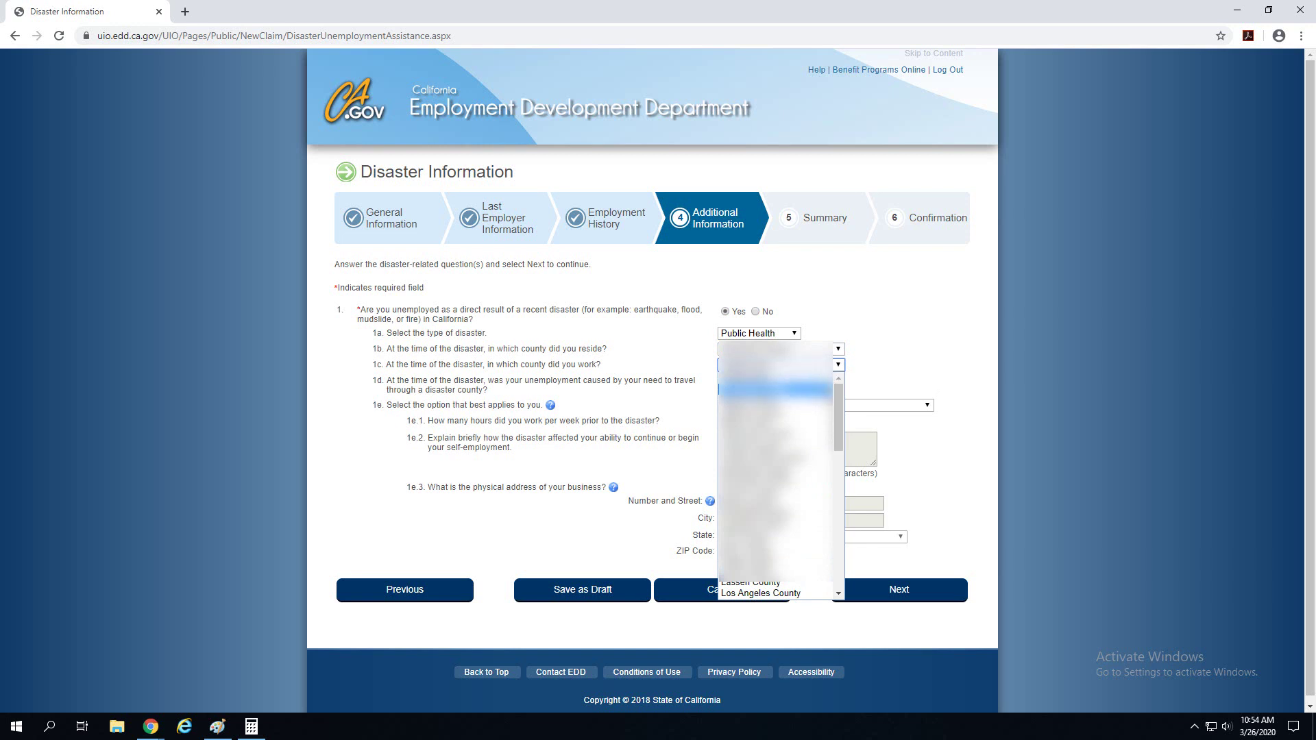
click(826, 389)
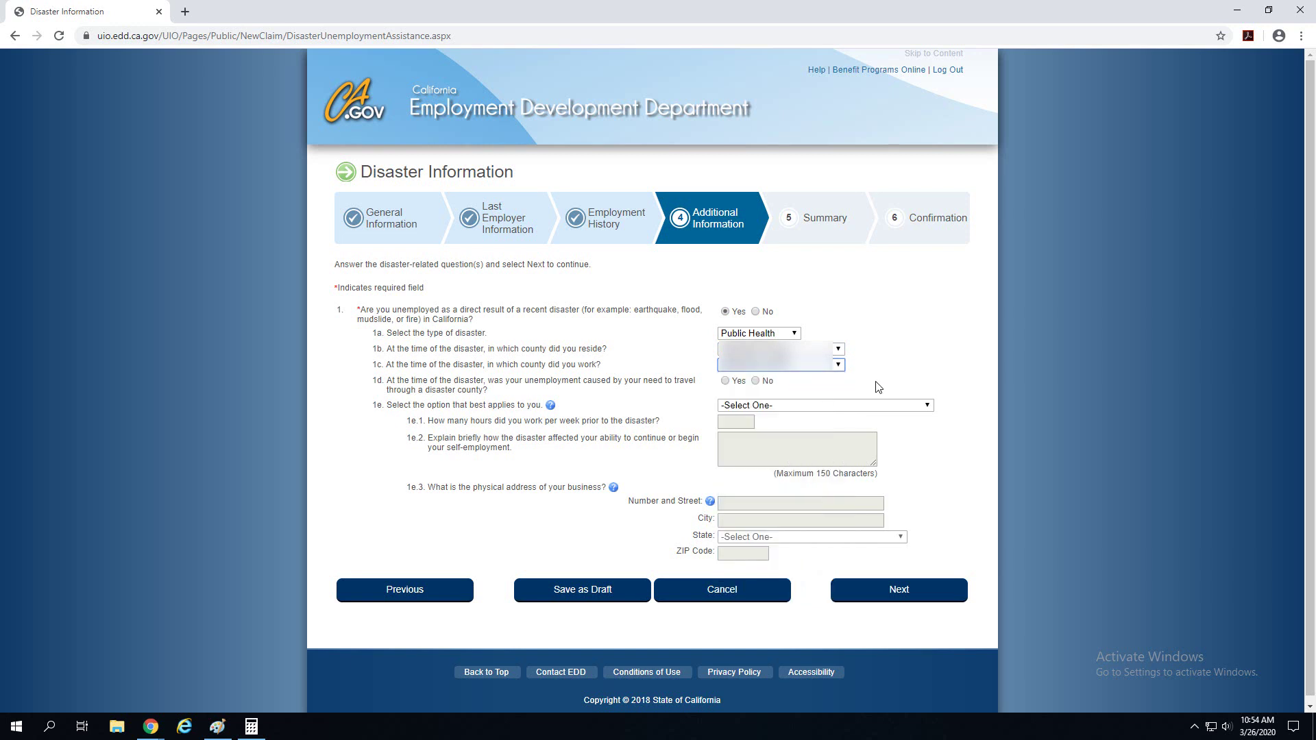
Step: Answer Yes to unemployment caused by travel through a disaster county and select the first county that prevented travel
click(725, 381)
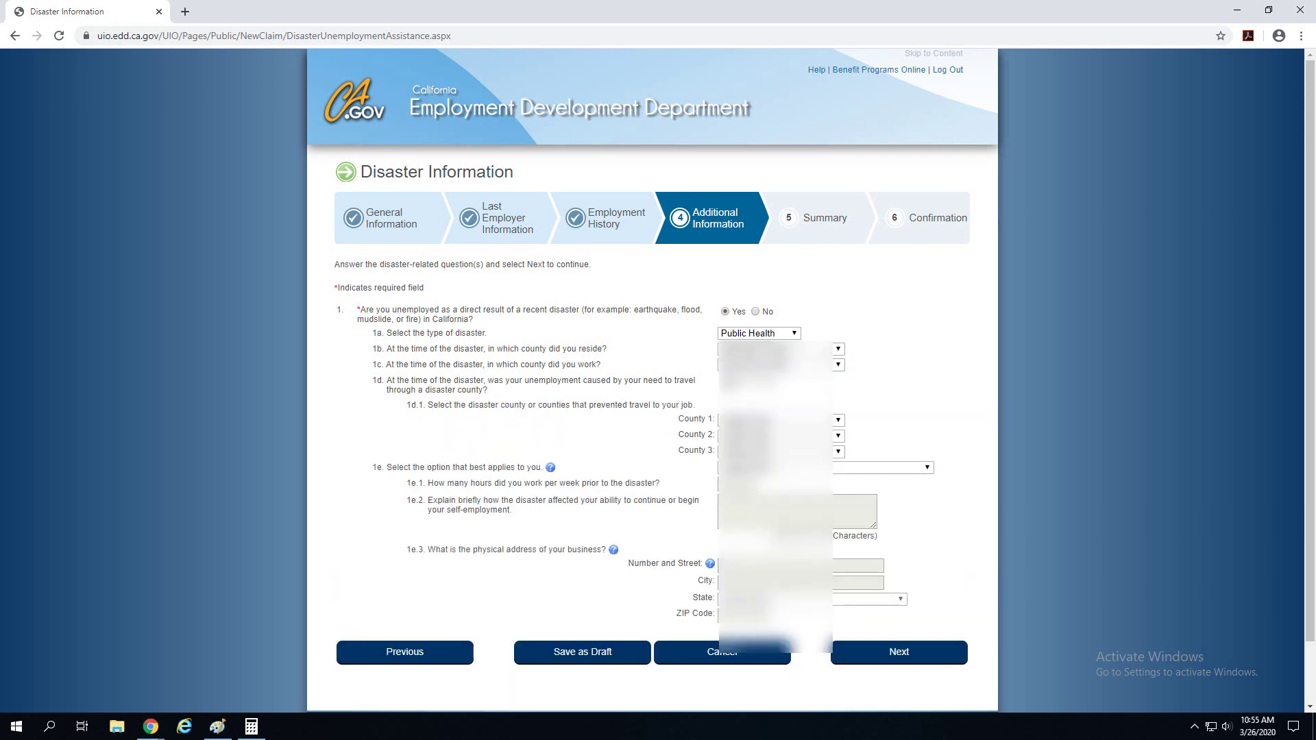
click(836, 421)
drag(841, 437, 840, 500)
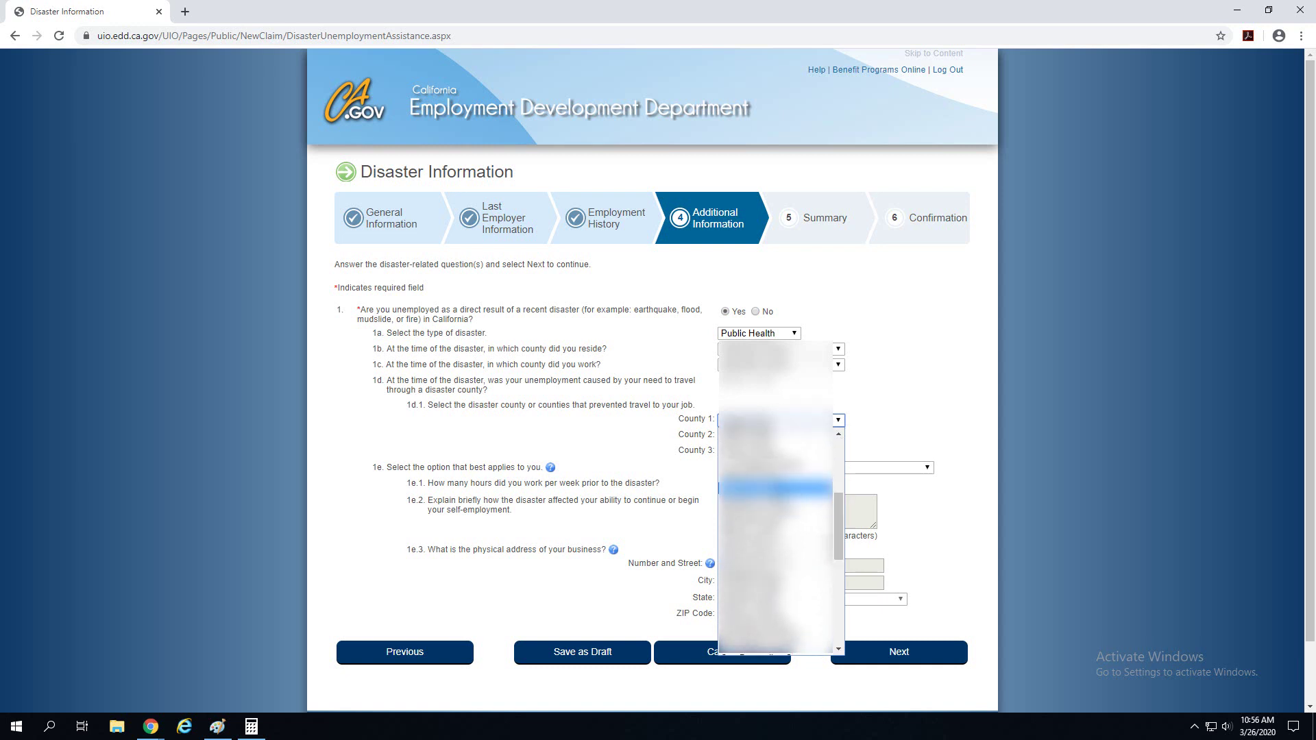
click(892, 399)
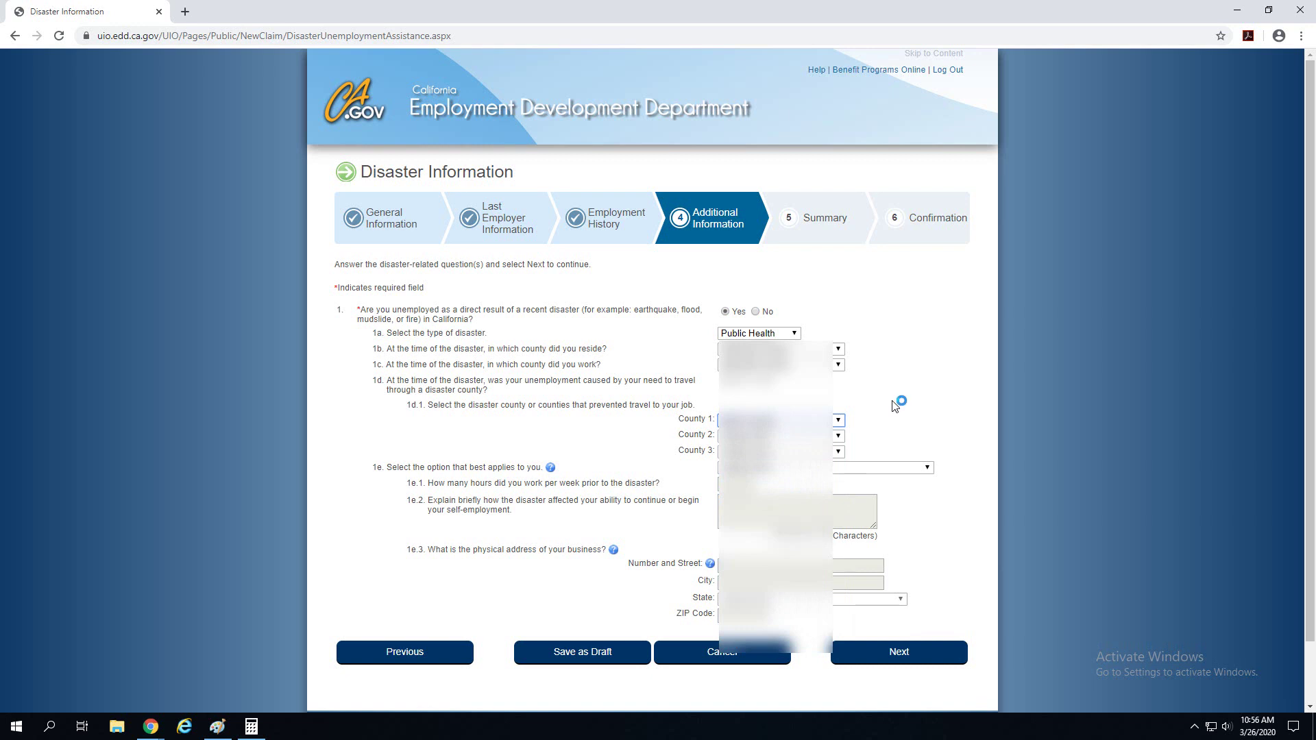
Step: Choose Unemployed Worker as the best applicable option, enter 40 weekly hours before the disaster, and submit the disaster information
click(928, 469)
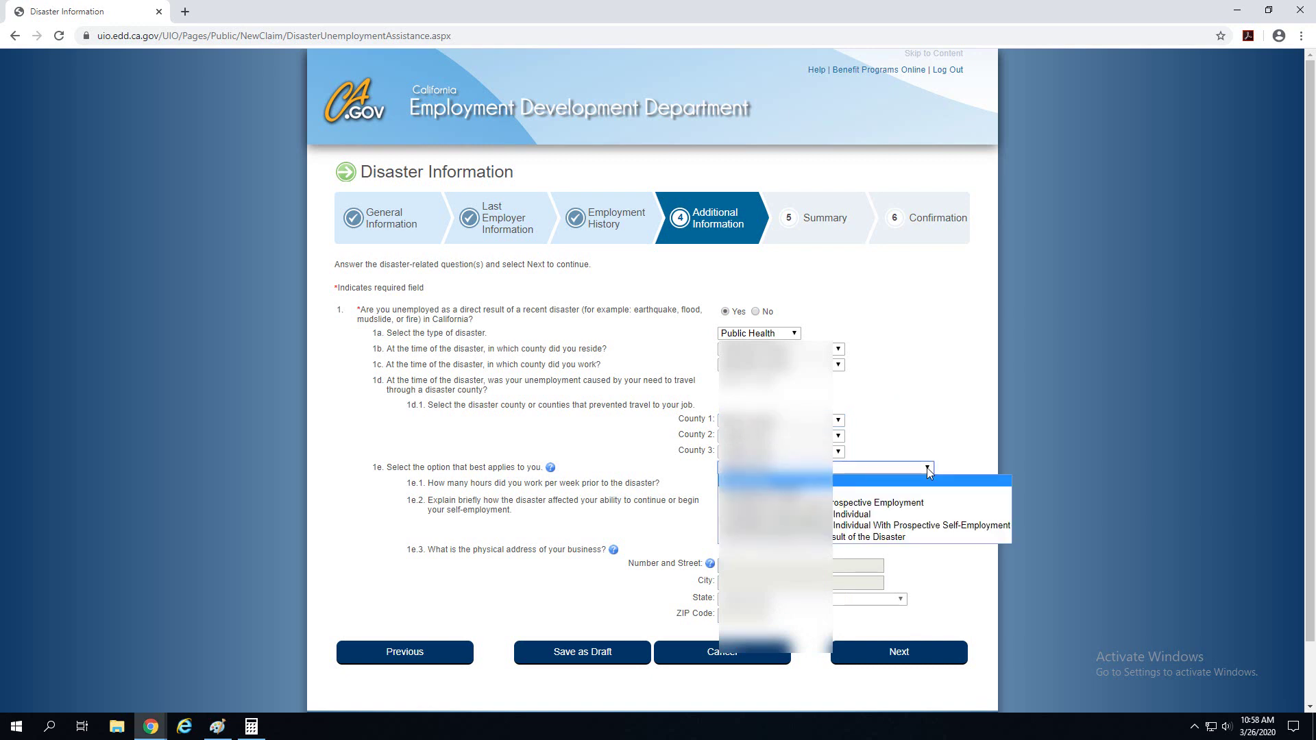
click(864, 493)
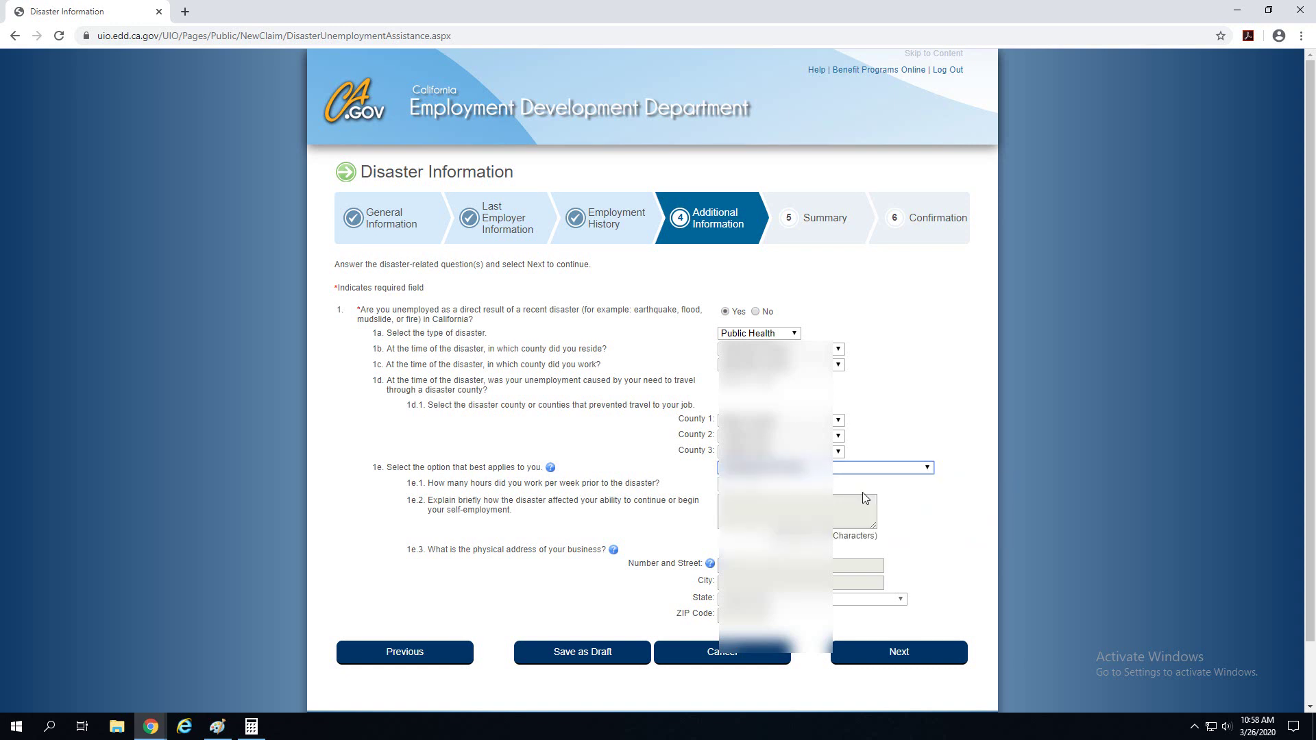
key(Tab)
text(40)
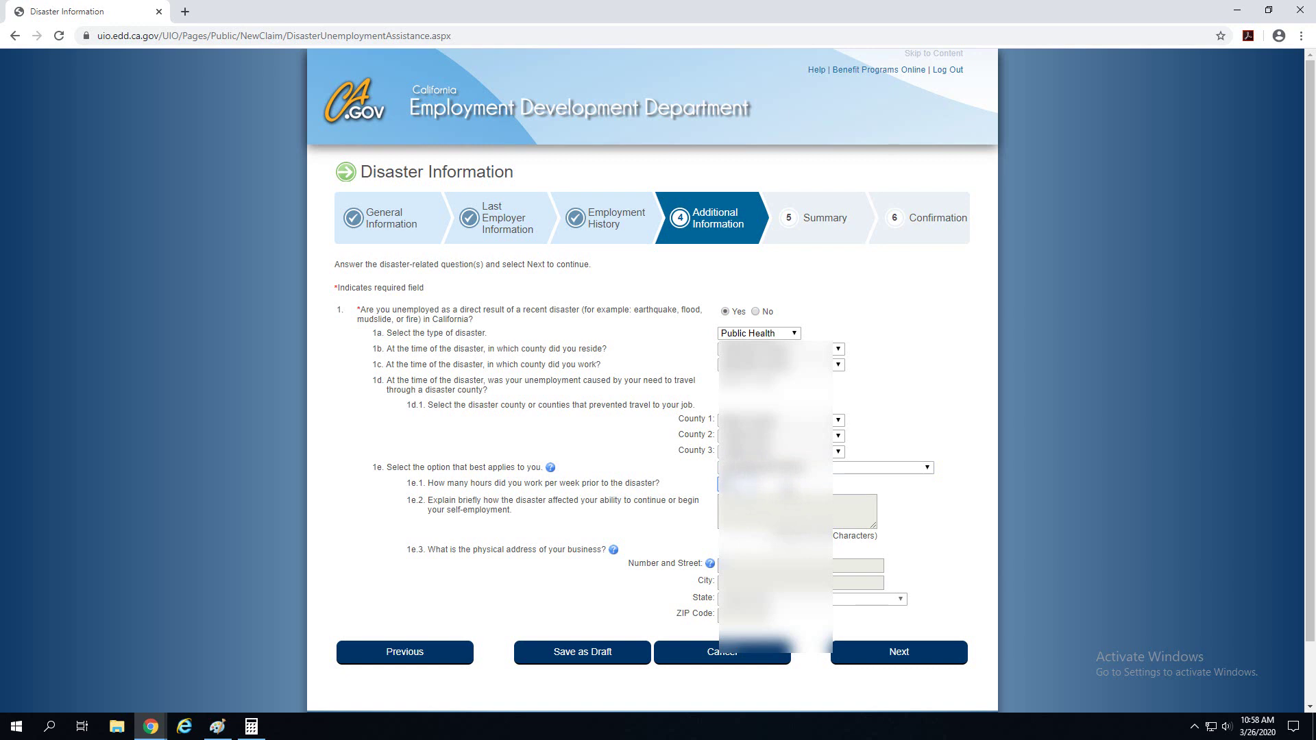
click(841, 509)
scroll(920, 512, down, 1)
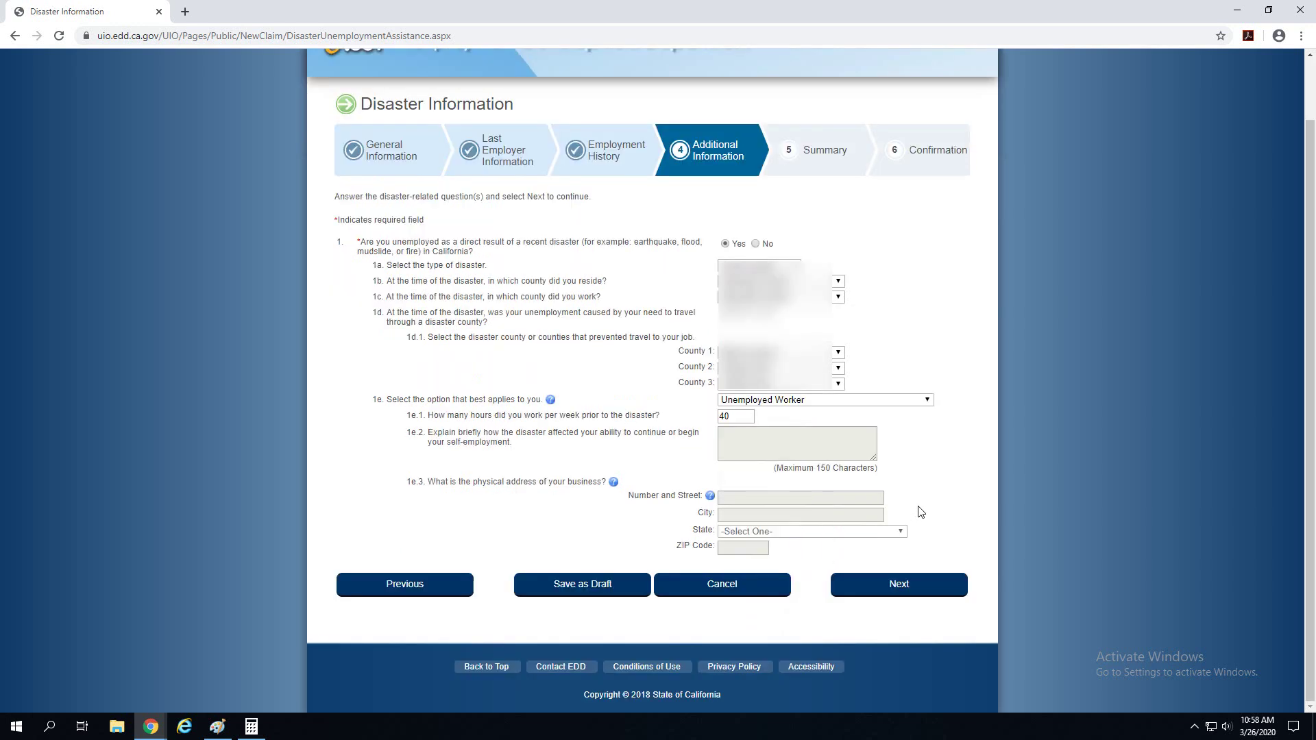
click(939, 598)
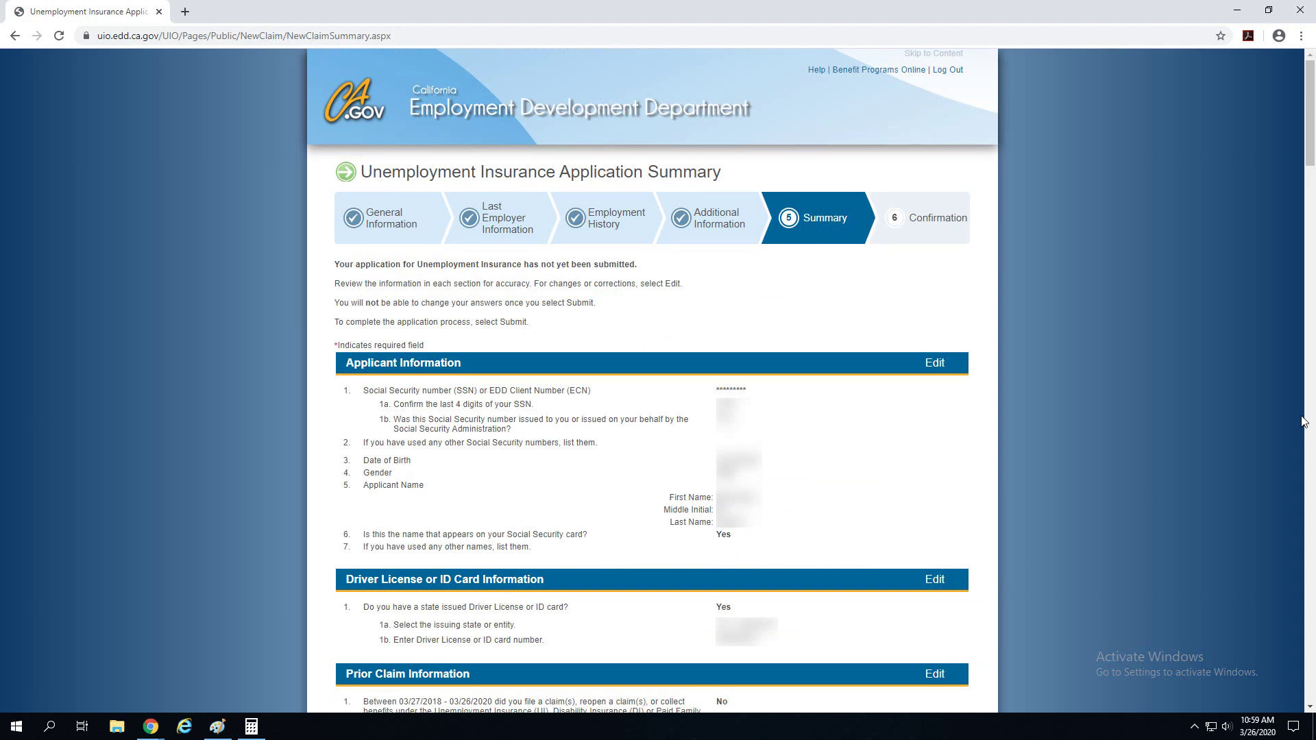
Step: Review the unemployment insurance application summary through the disaster section and submit the application
scroll(1304, 422, down, 9)
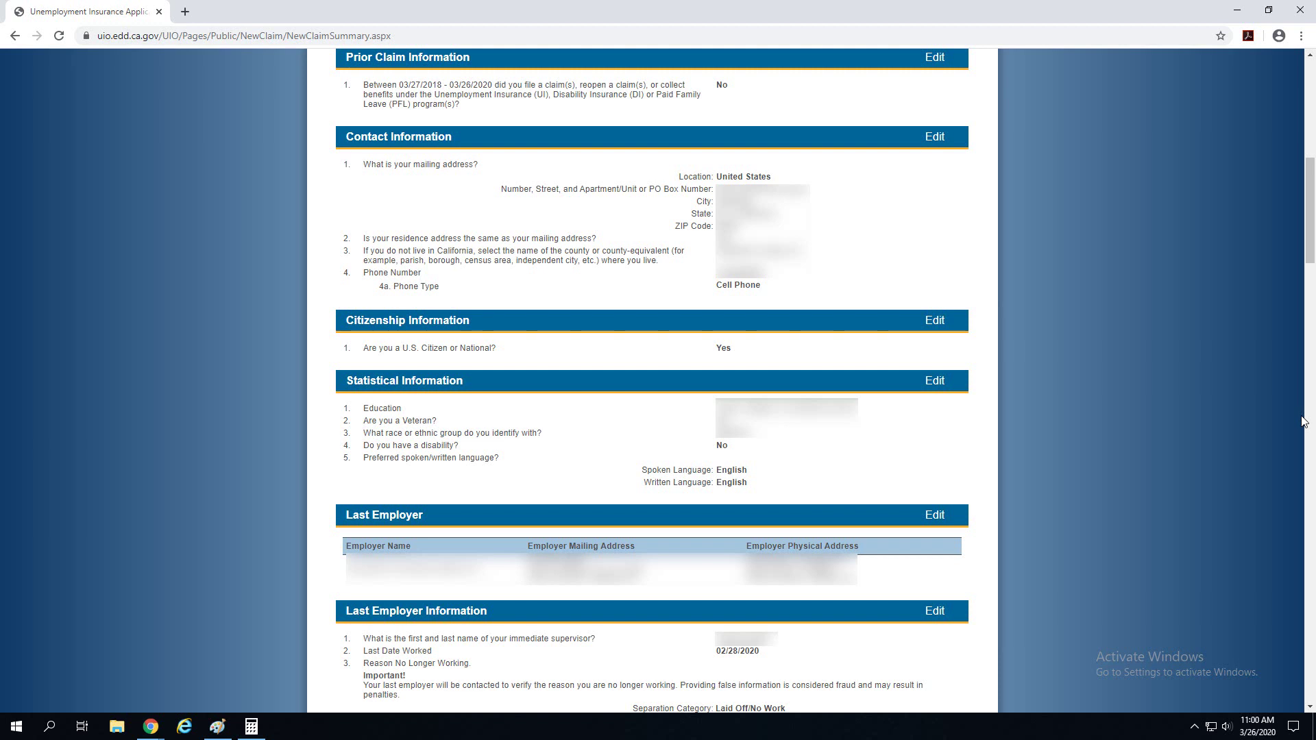
scroll(1303, 421, down, 8)
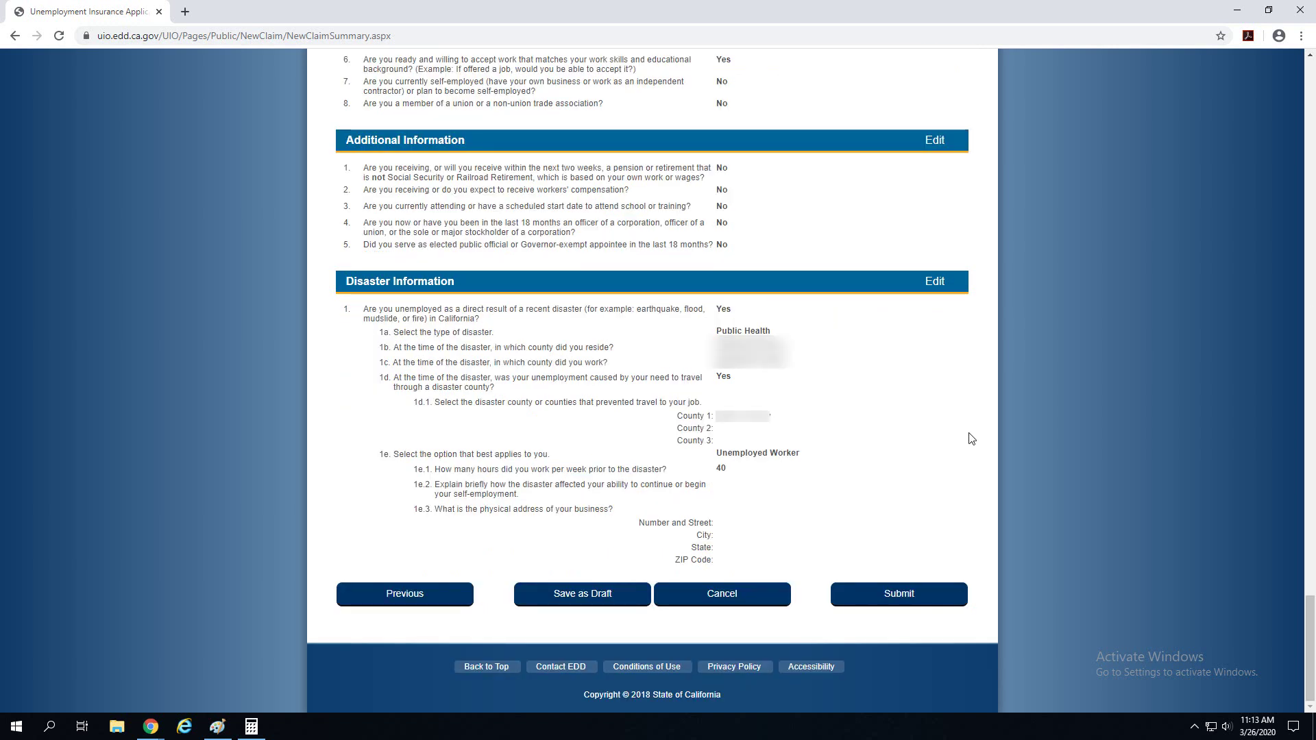
click(916, 601)
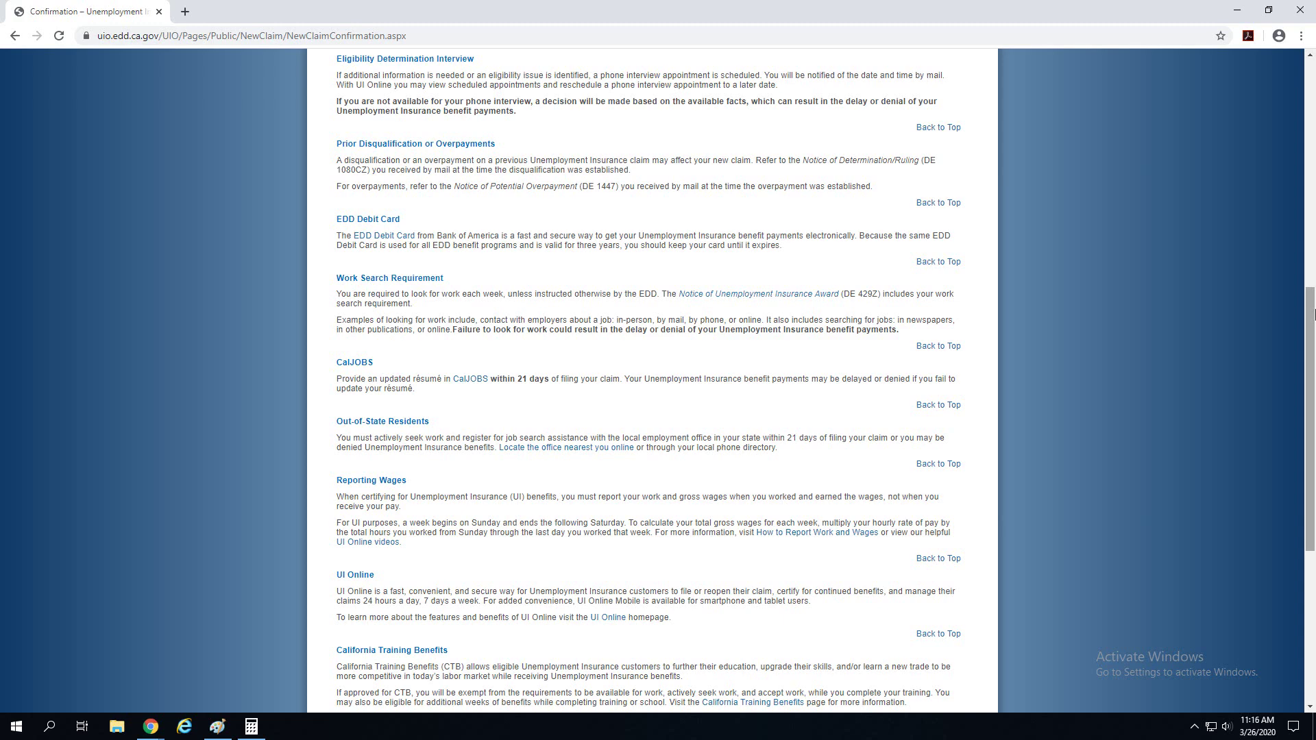
Step: Print the claim confirmation to Adobe PDF, save it in Documents as "Confirmation – Unemployment Insurance Claim Filed", and close the resulting PDF
scroll(1313, 314, down, 5)
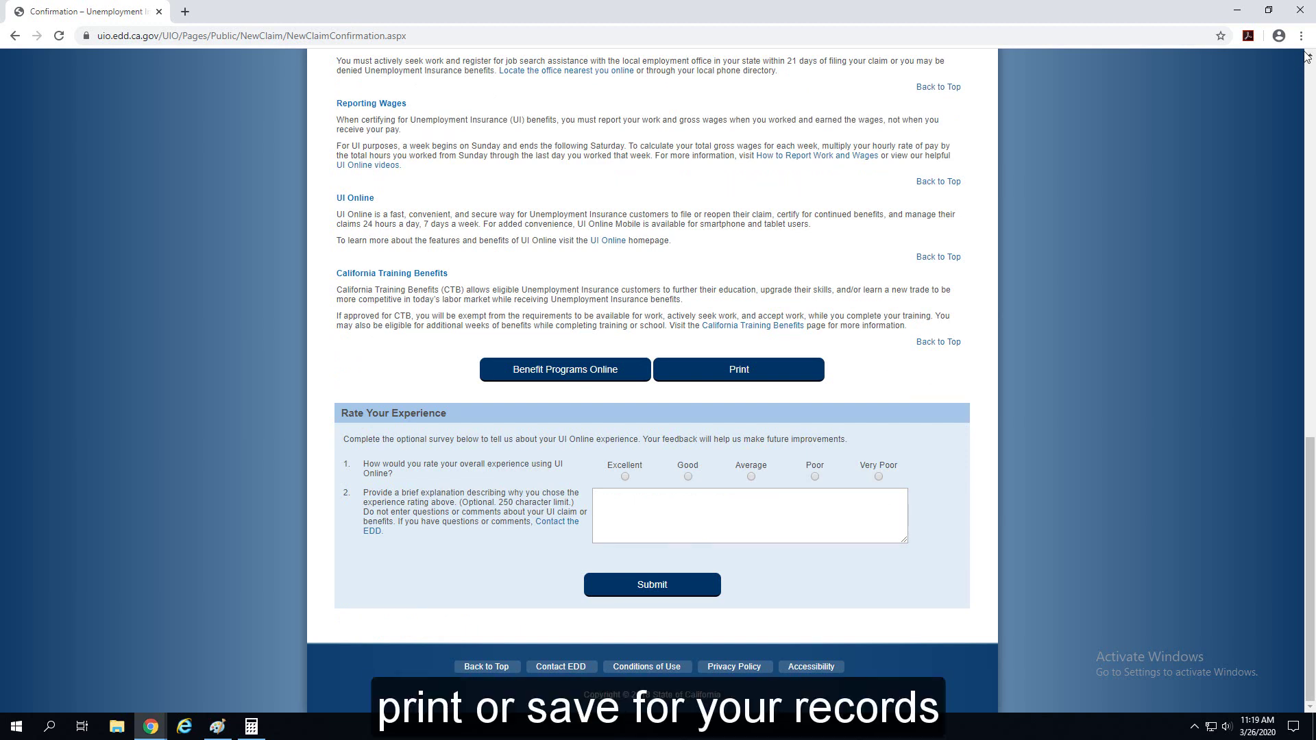
click(1303, 35)
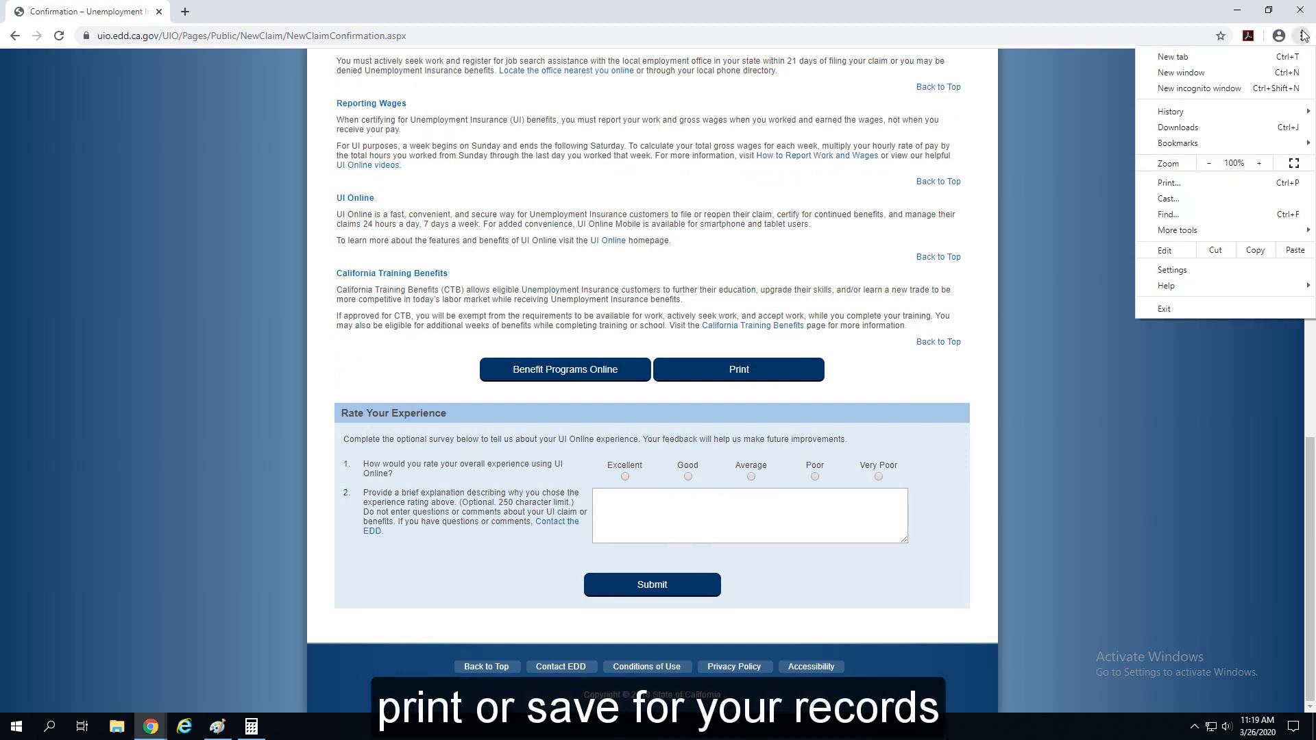
click(1245, 182)
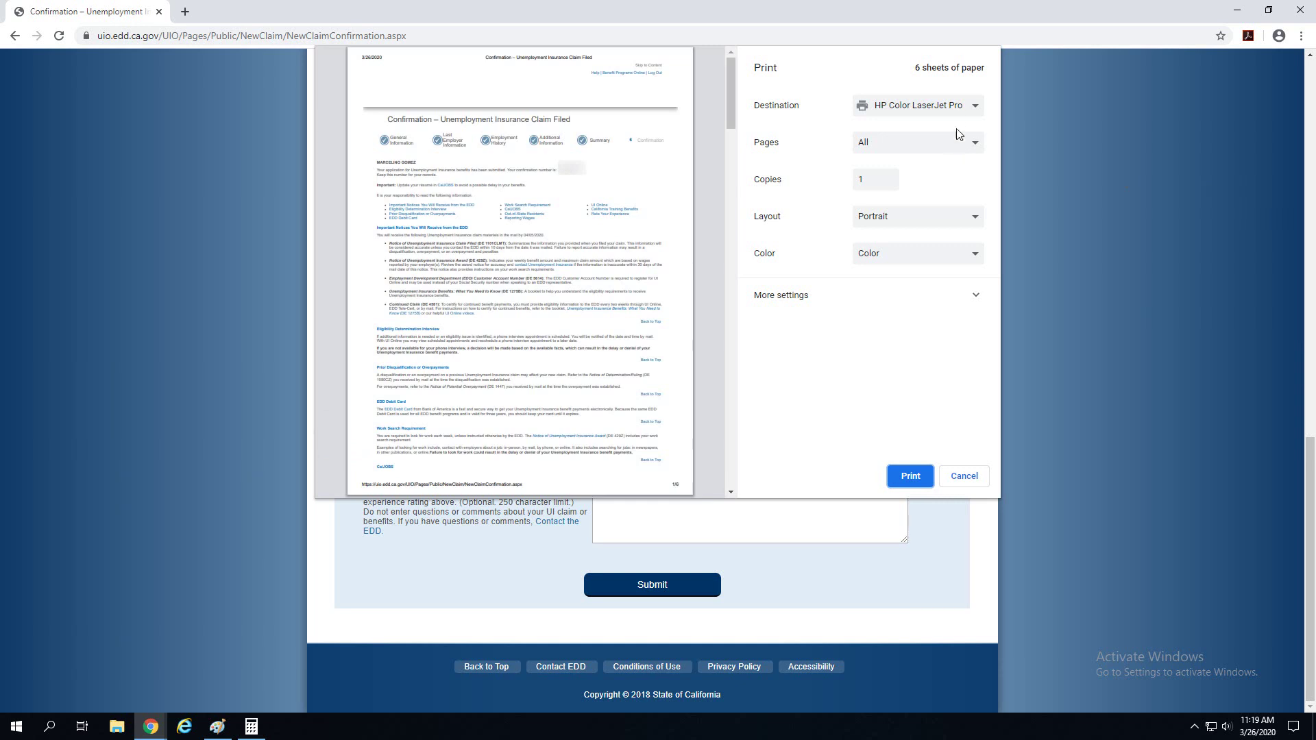
click(956, 108)
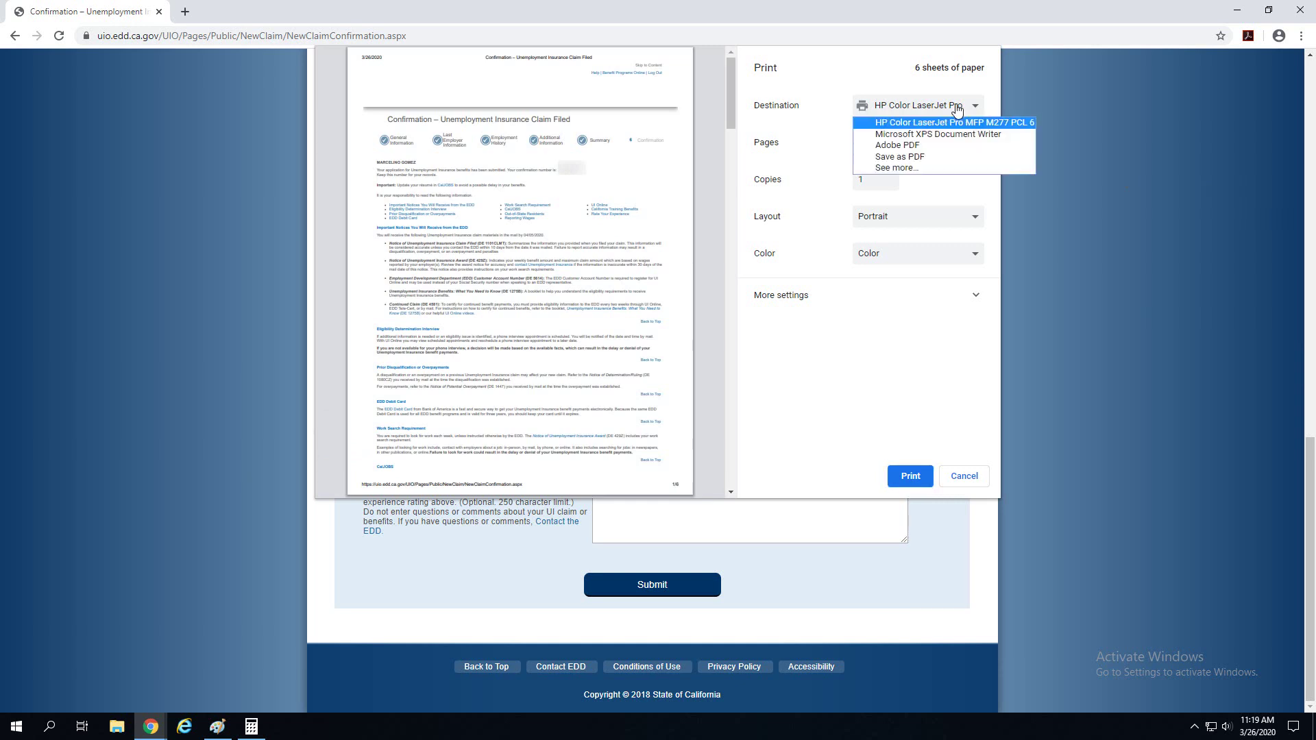
click(941, 146)
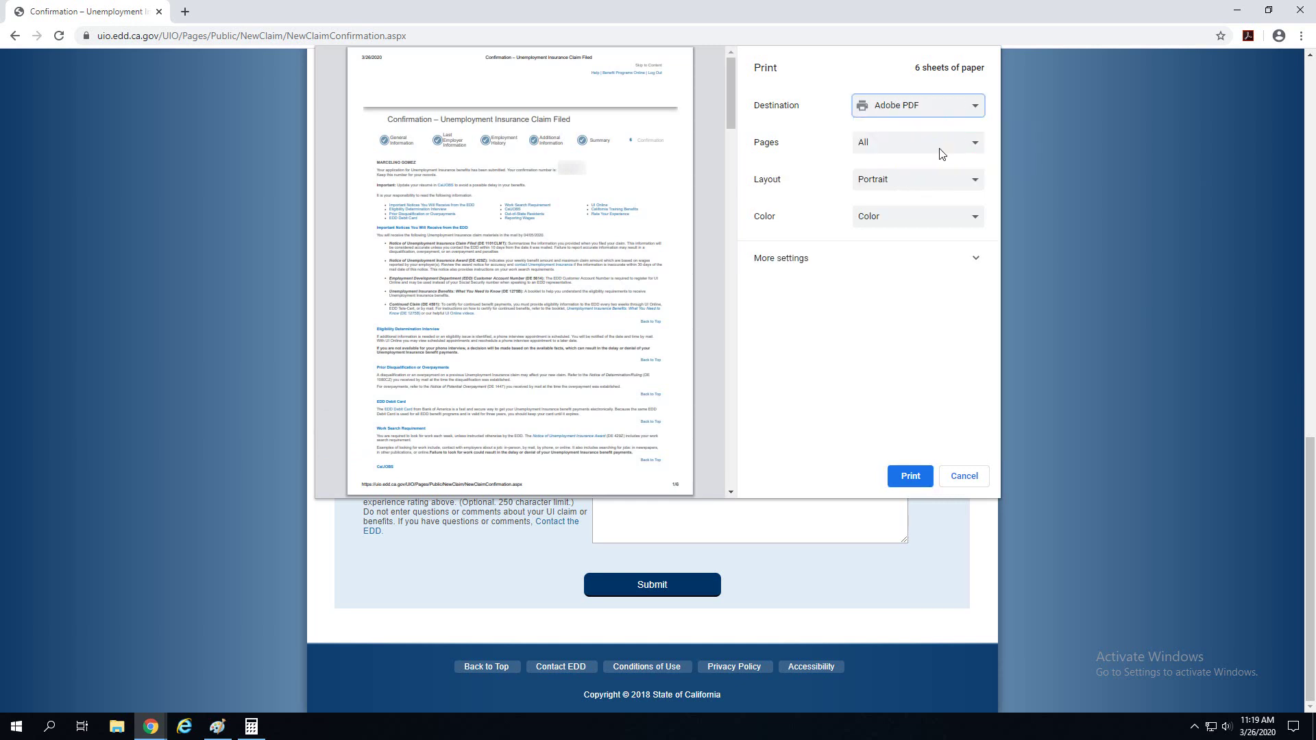
click(906, 480)
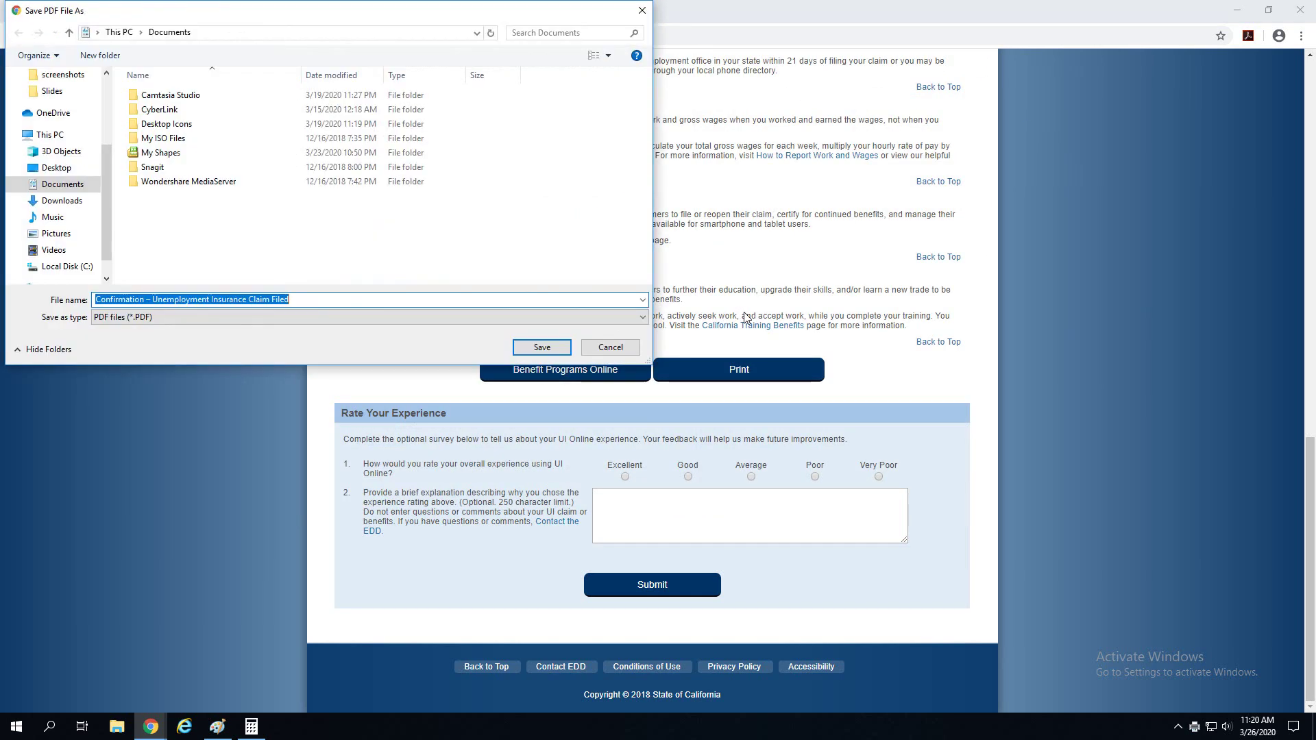
click(331, 301)
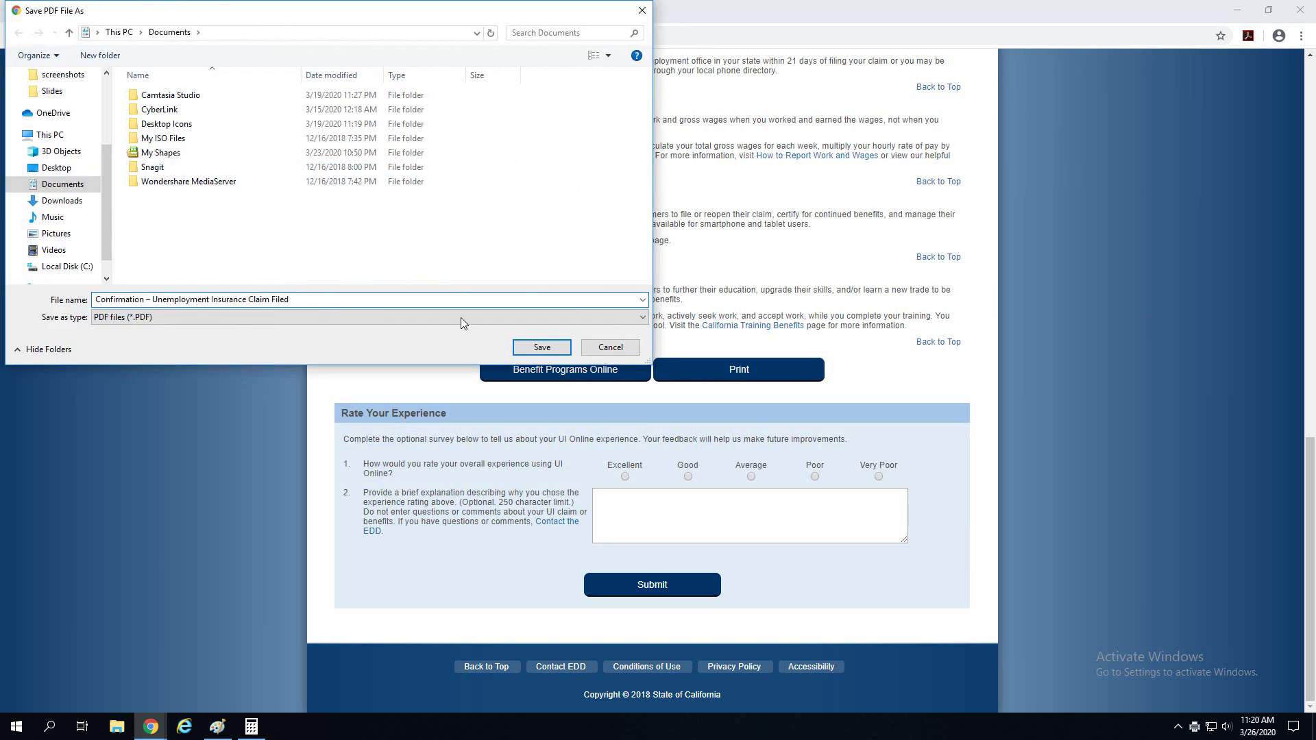
click(542, 347)
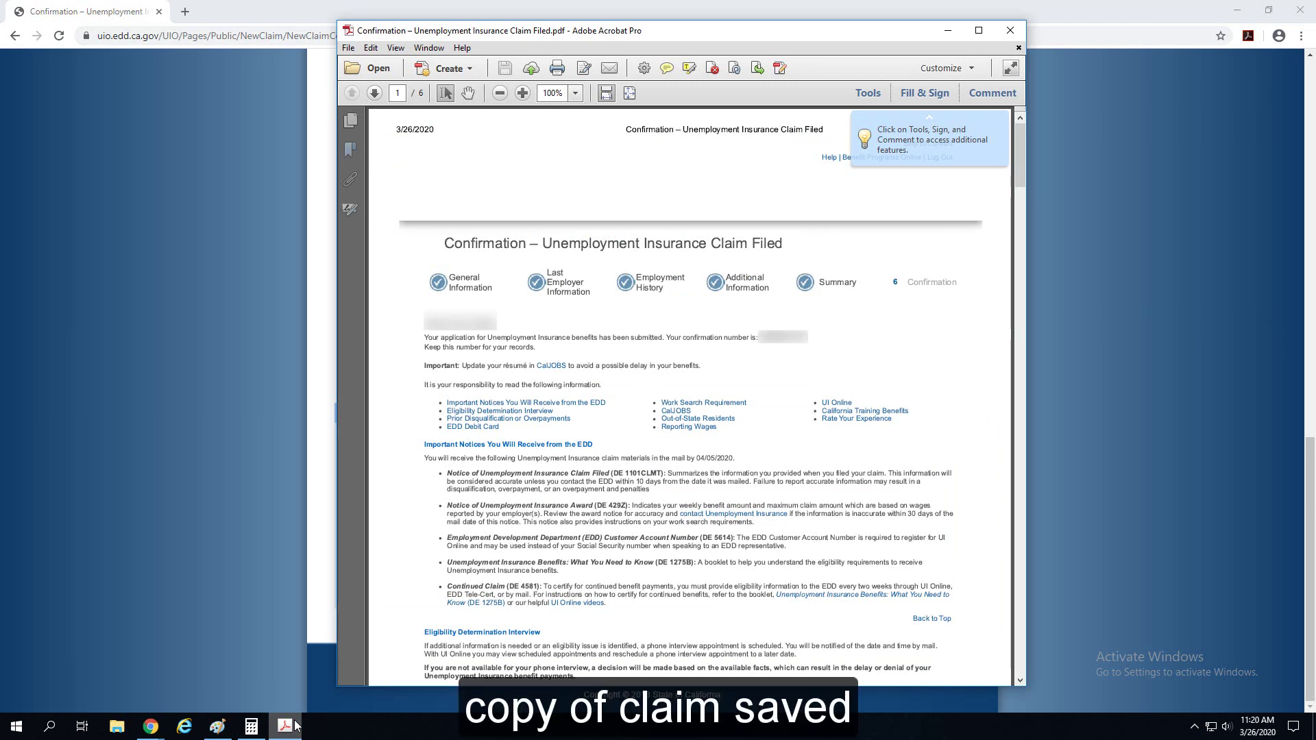
click(1013, 27)
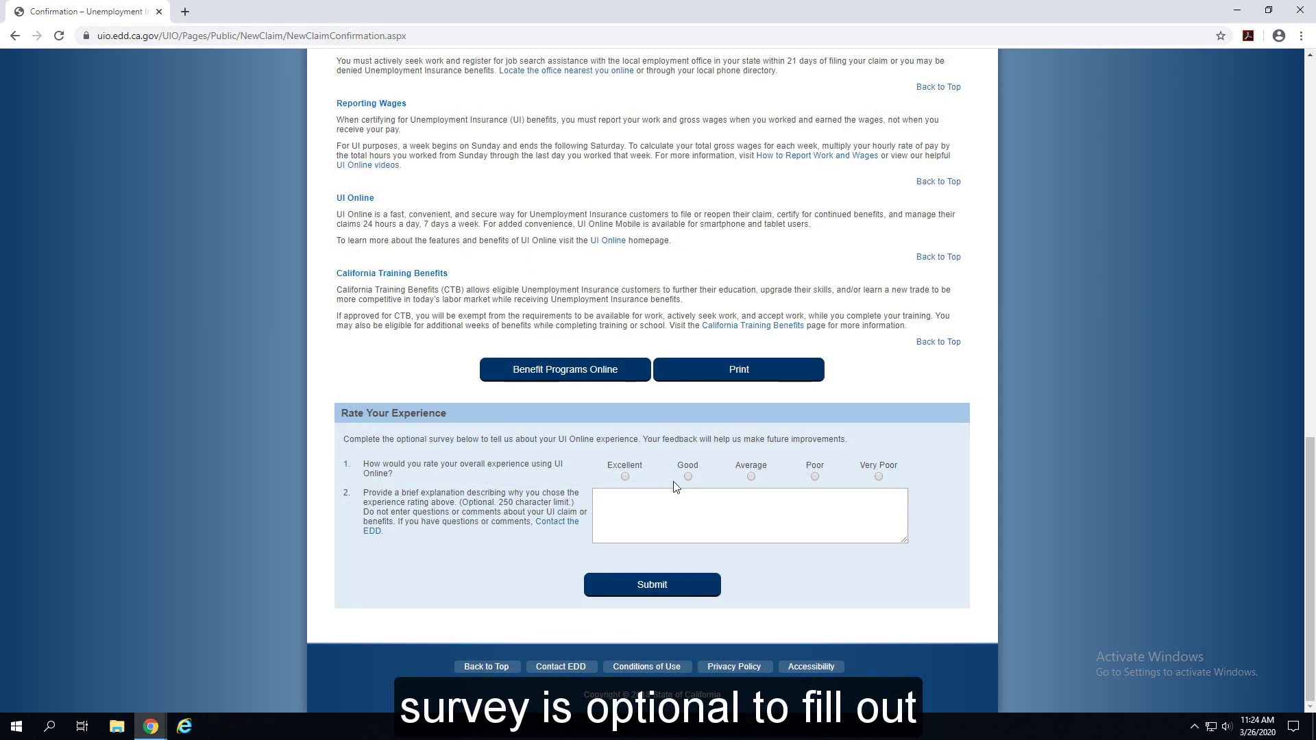
Step: Submit the experience survey with a Good rating and the explanation "Was able to find what I was looking for."
click(687, 477)
click(642, 493)
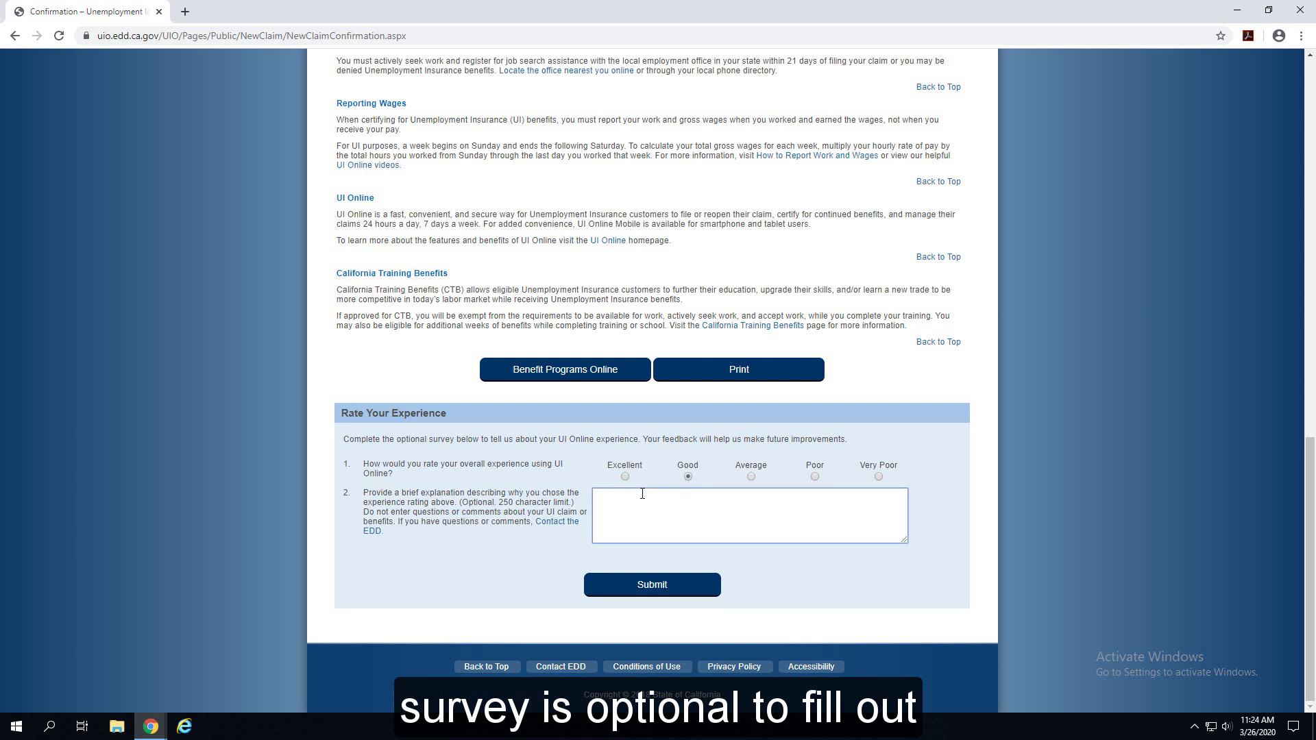
text(Was able to find what I was looking for.)
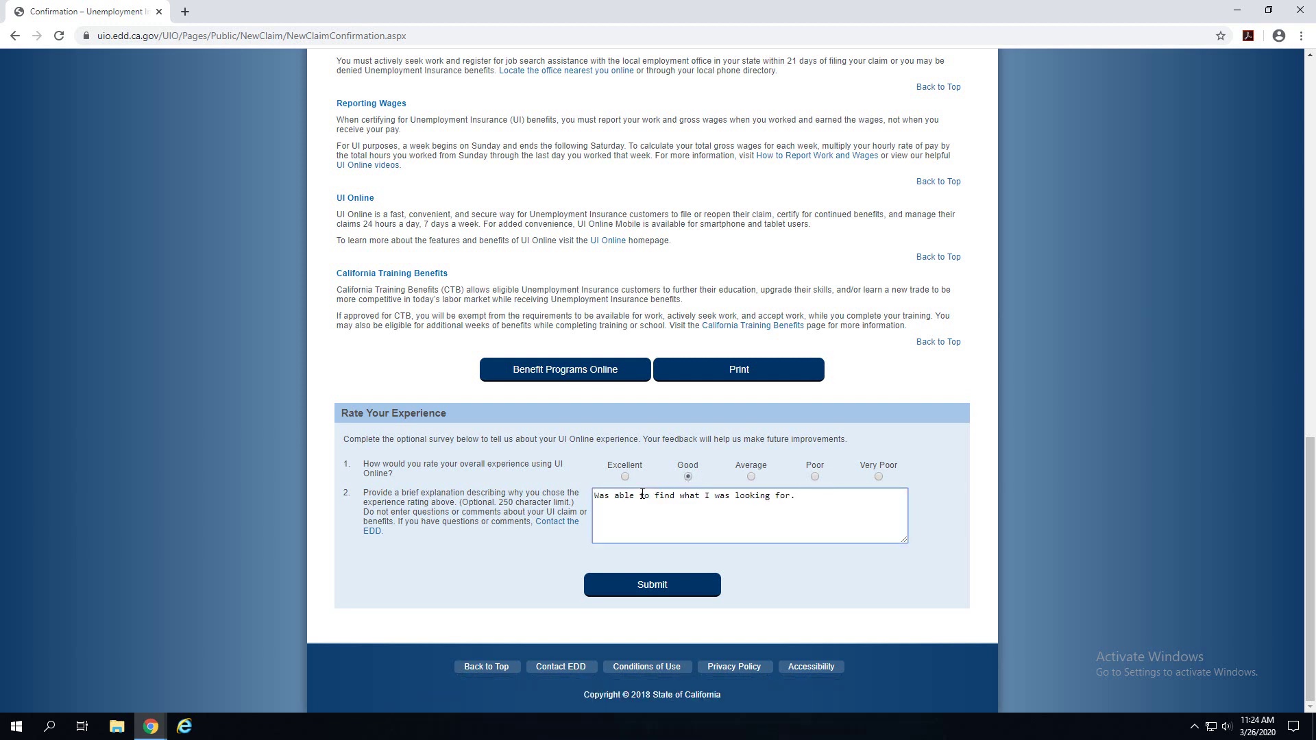
click(663, 584)
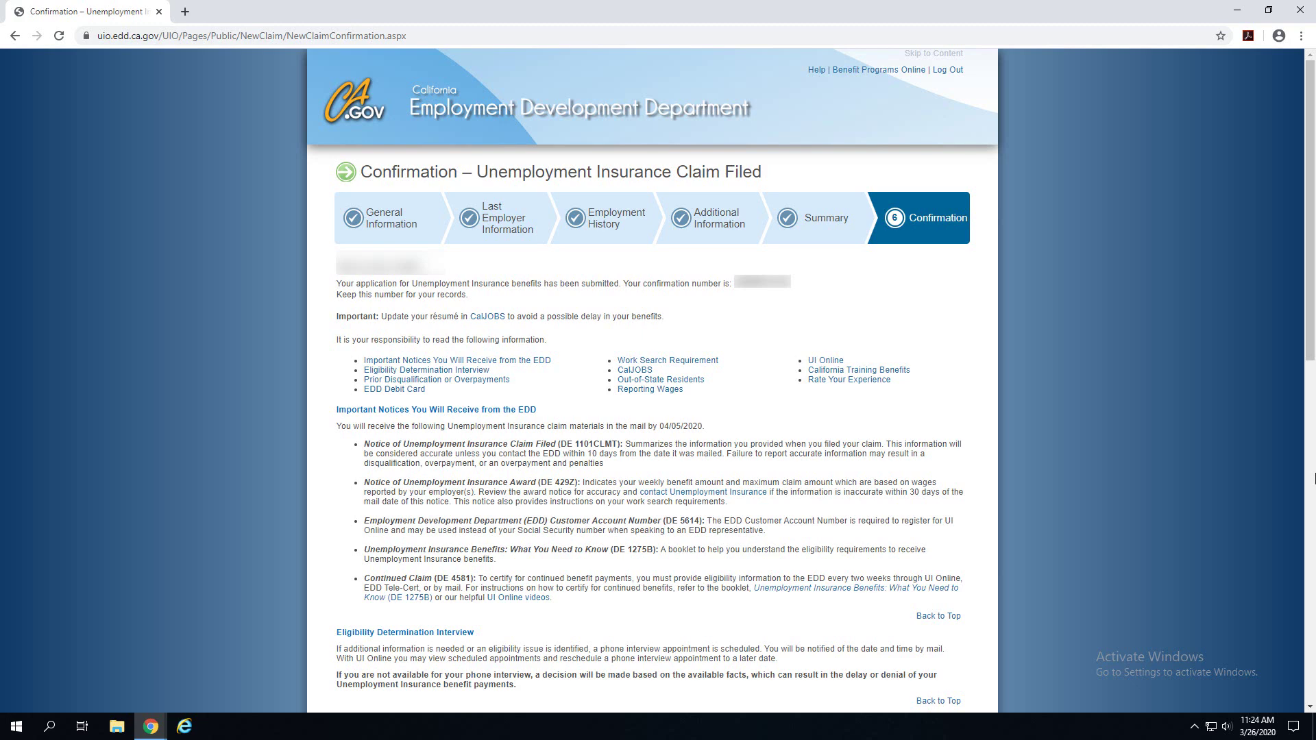
click(1314, 478)
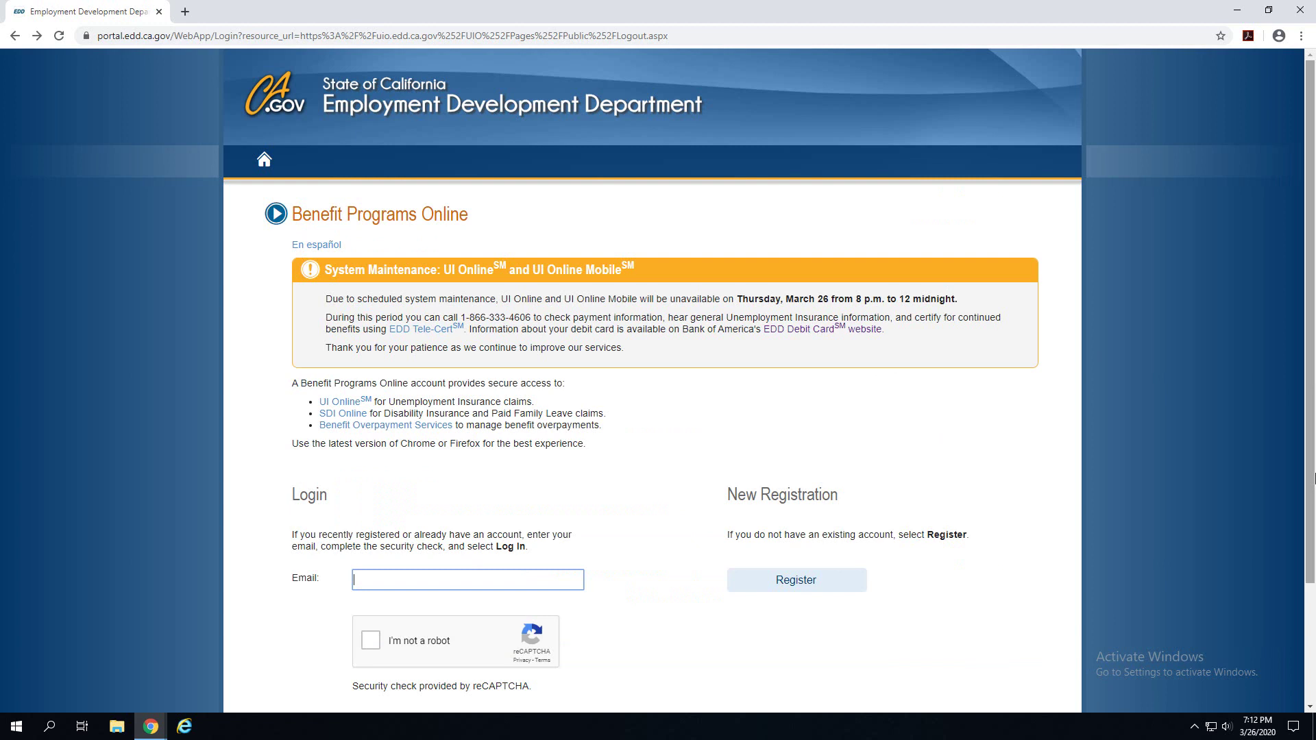
click(462, 318)
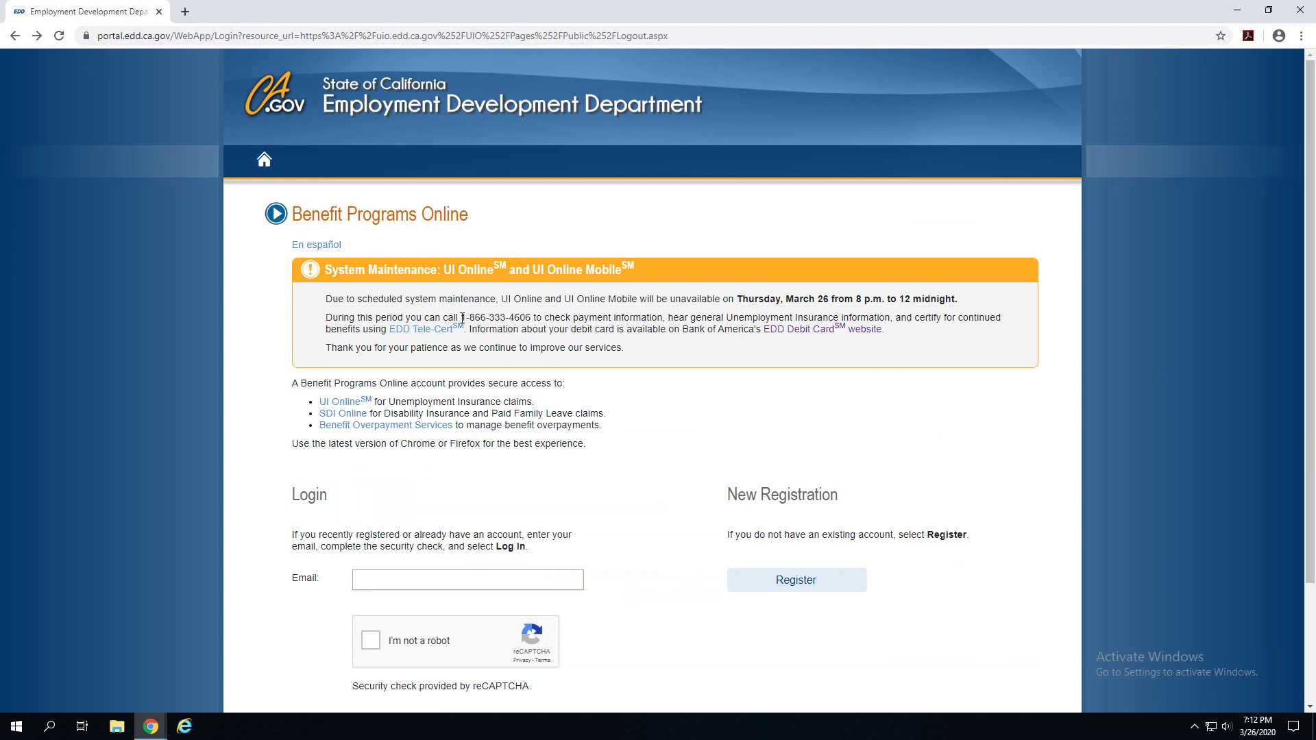
Step: Read the contact phone number and the Bank of America EDD Debit Card information in the system maintenance notice
drag(462, 319, 532, 319)
click(658, 324)
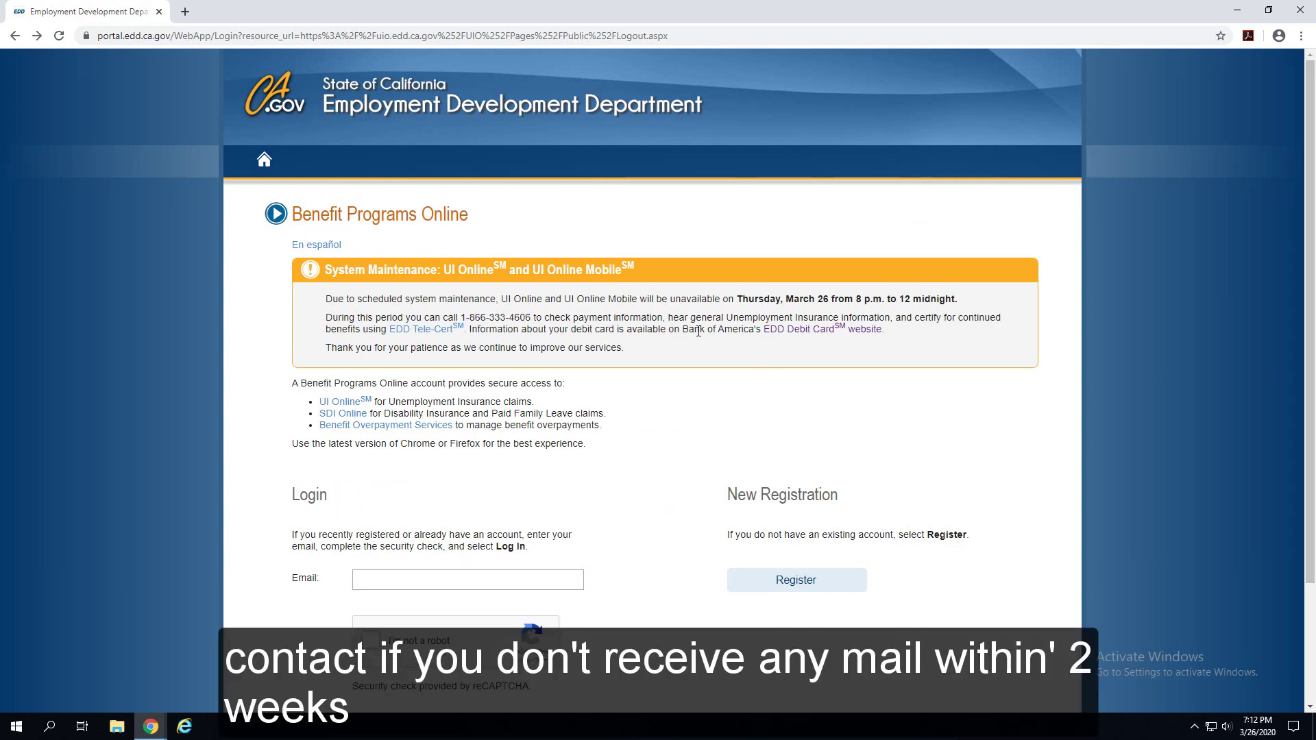
drag(680, 330, 834, 333)
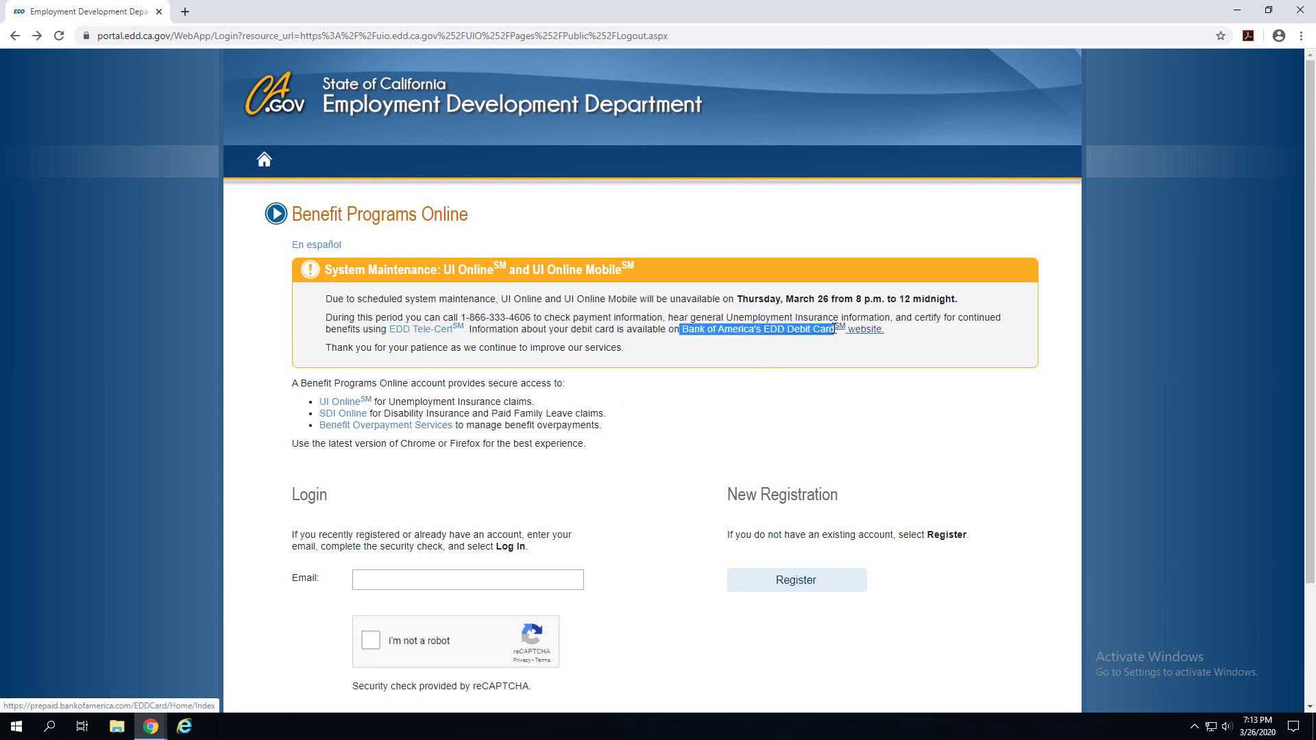
click(884, 416)
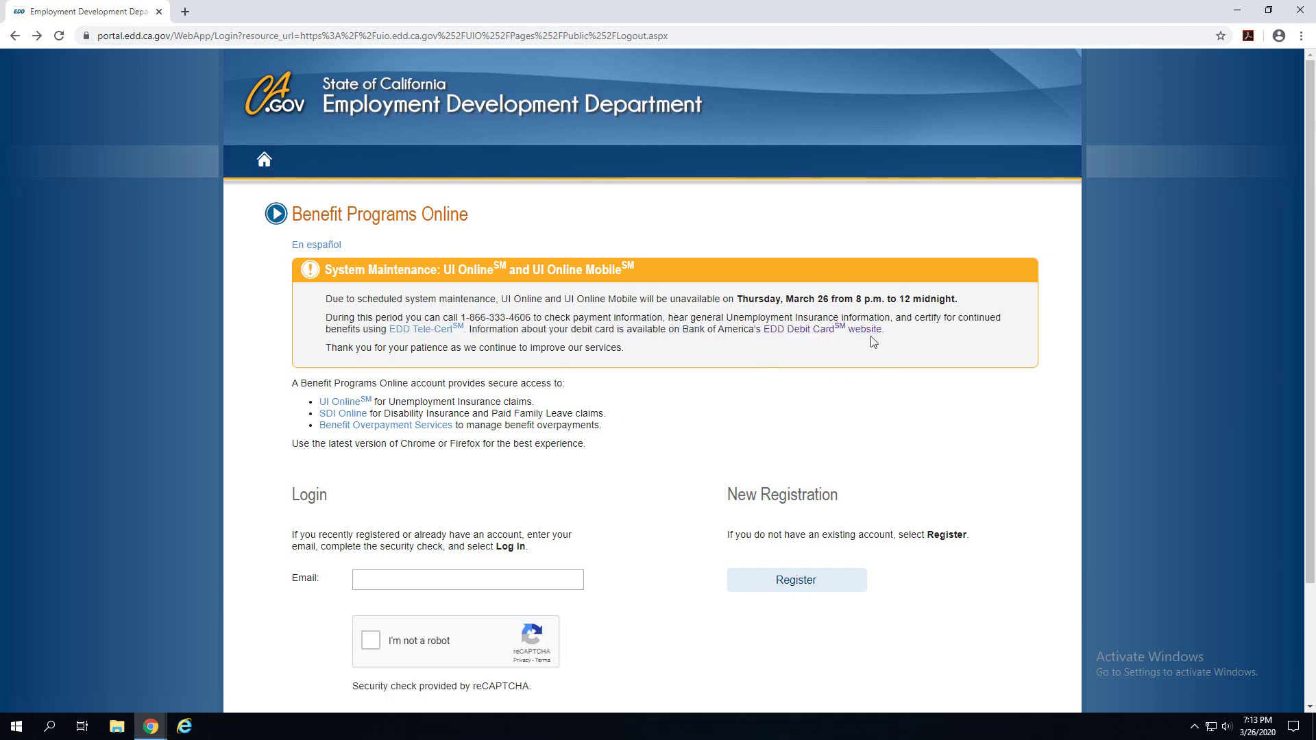
Step: Open the EDD Debit Card website from the maintenance notice in a new tab and view its home page
right_click(862, 332)
click(923, 339)
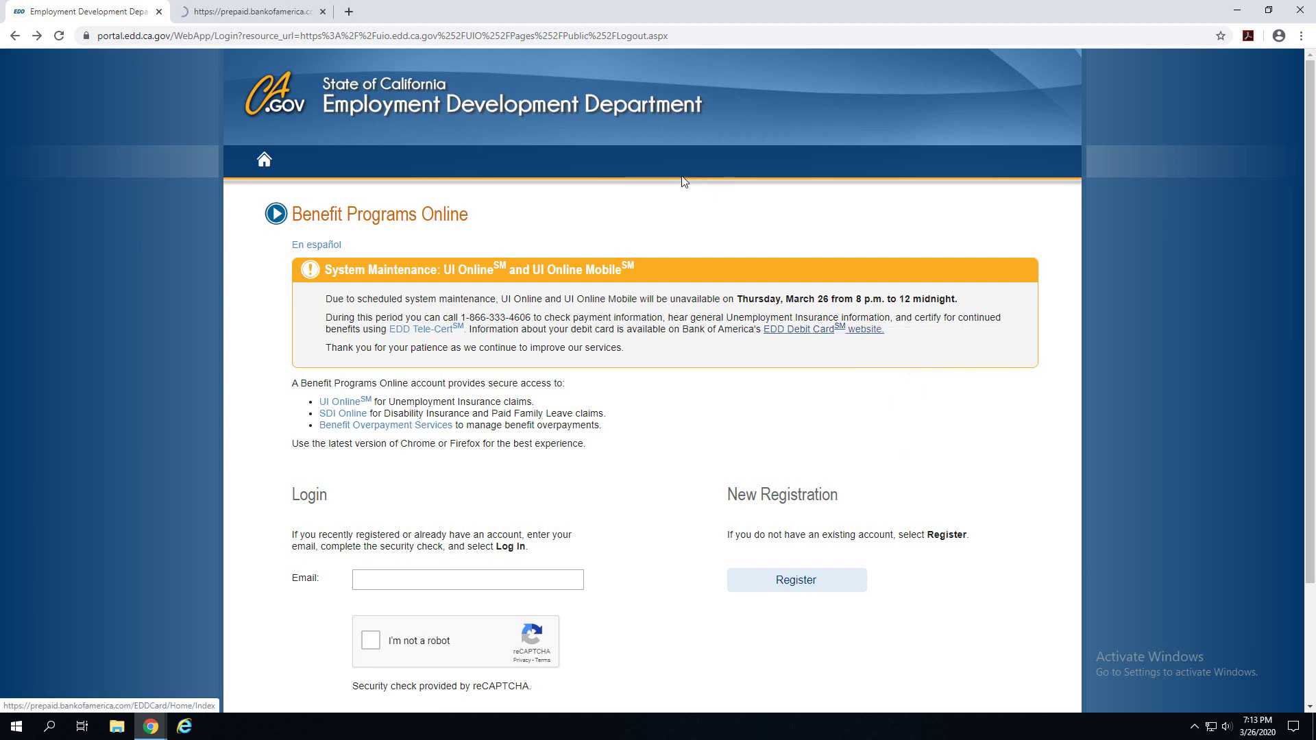
click(270, 20)
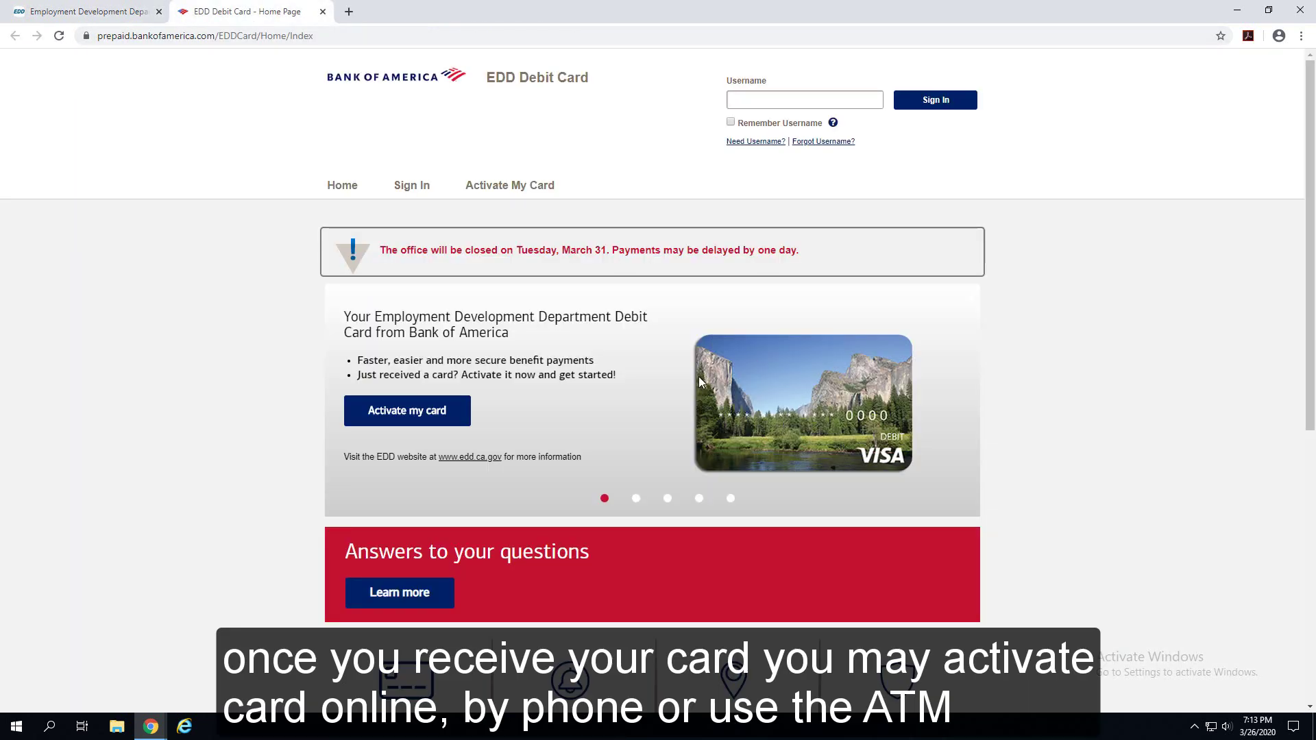
click(368, 326)
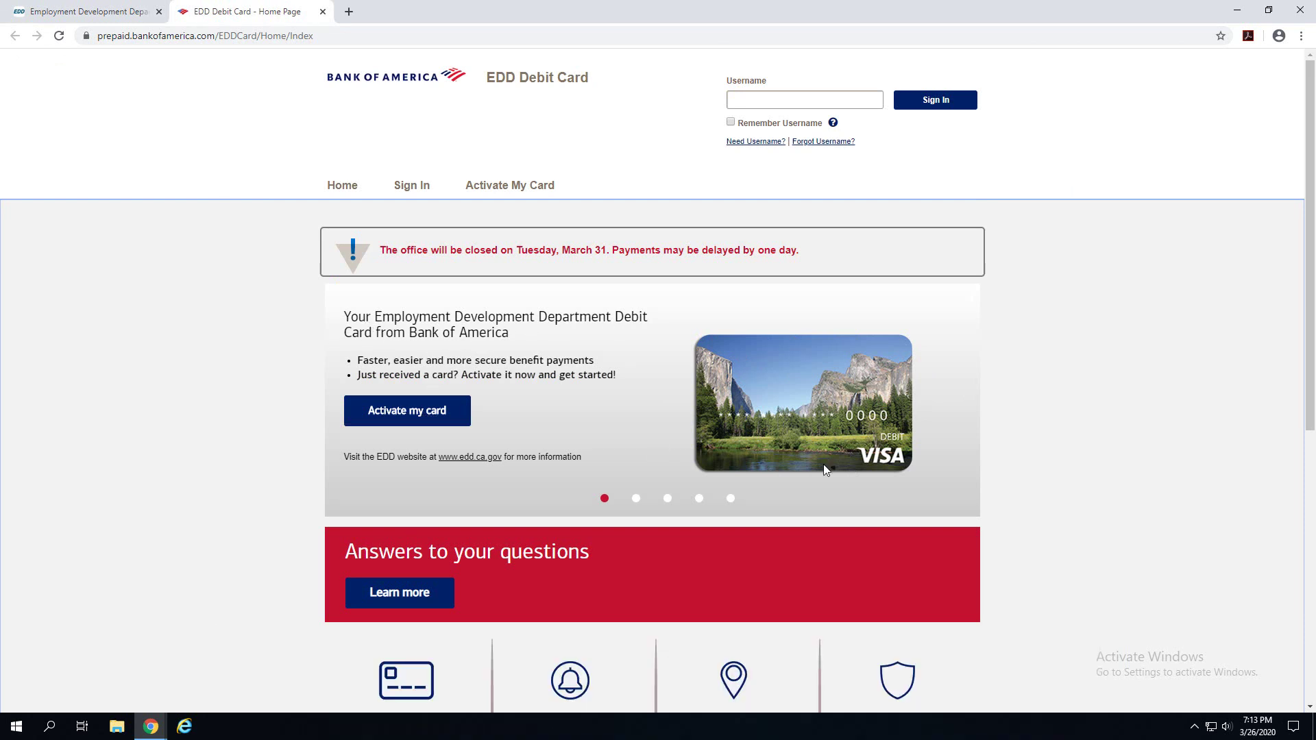
Step: View the Activate My Card page, then return to the debit card home page and dismiss the alert
click(515, 184)
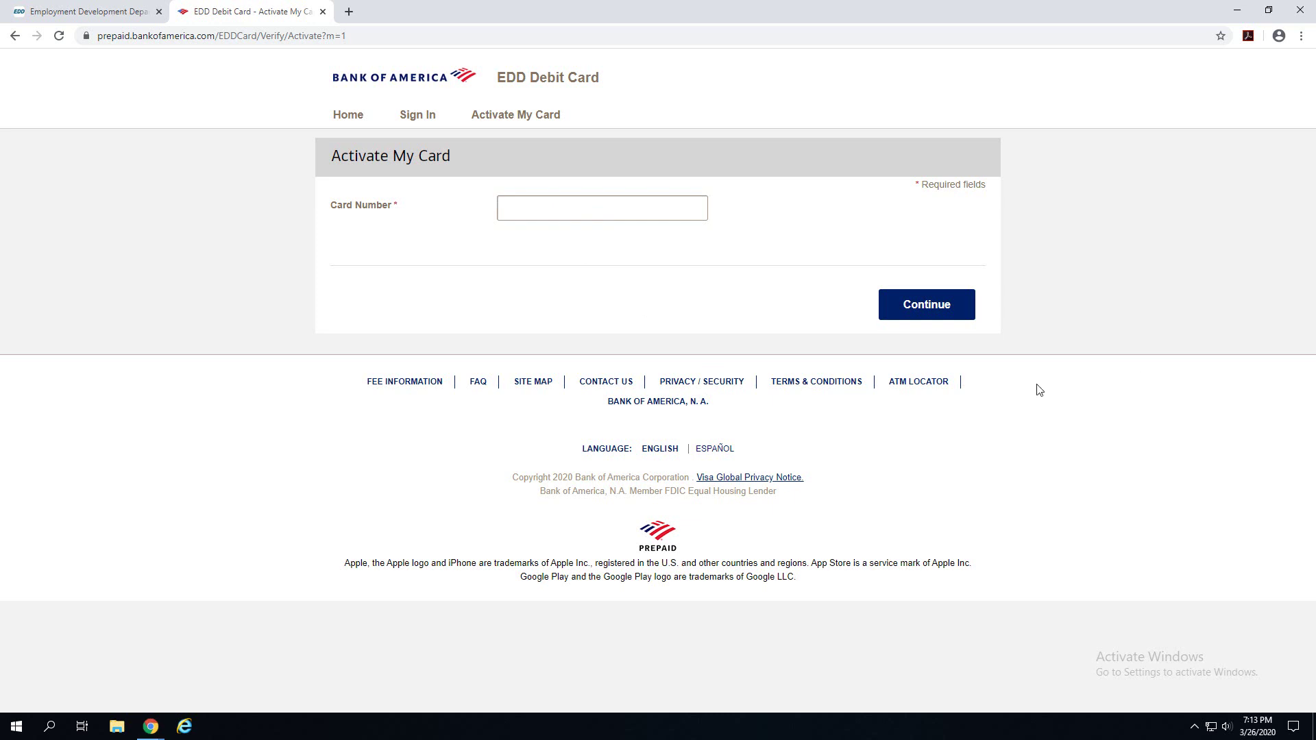
click(337, 115)
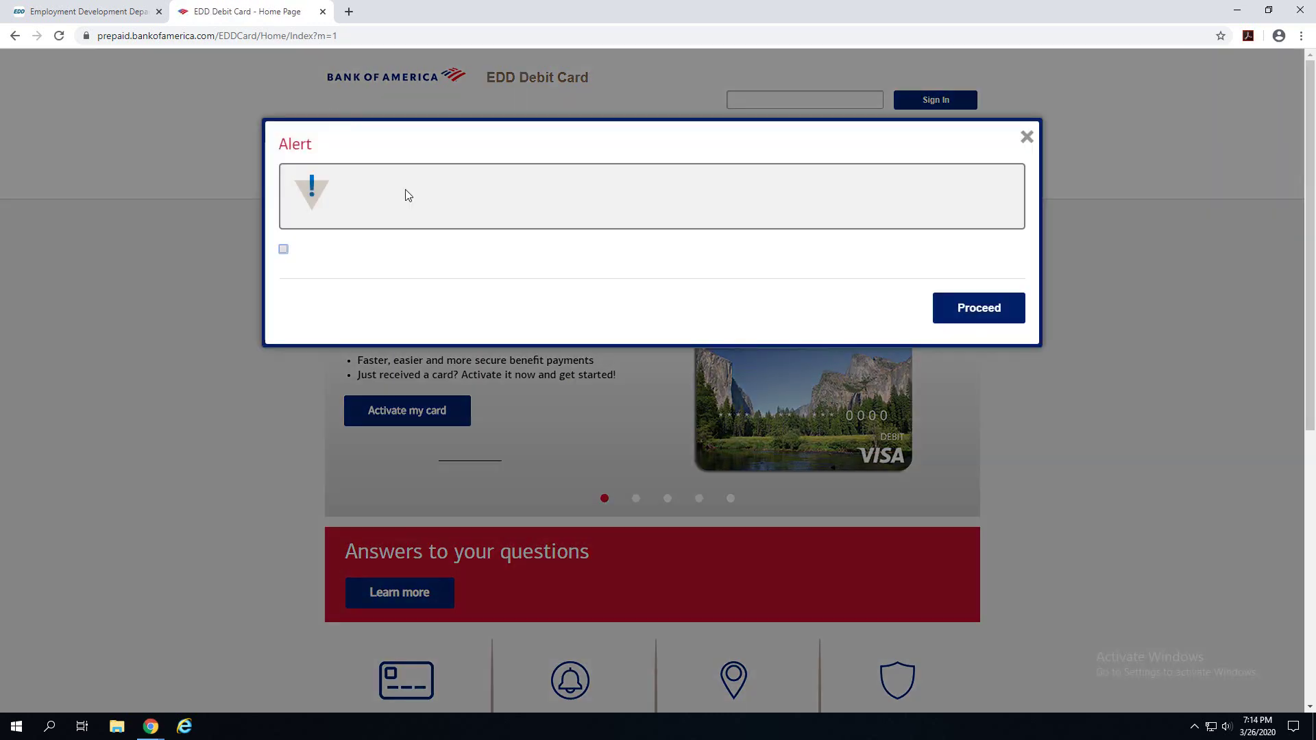
click(1026, 137)
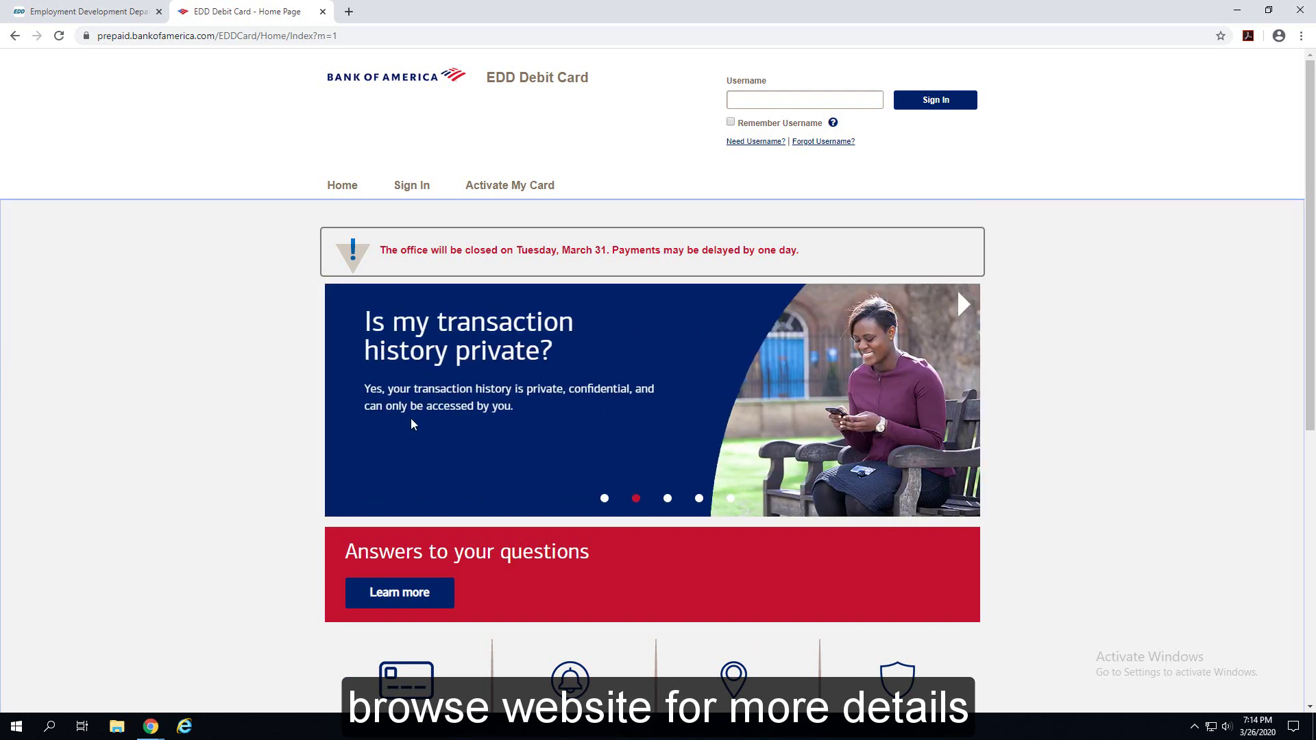
Step: View the home page slides on spending and lost or stolen cards, and read the Answers to your questions page
click(666, 500)
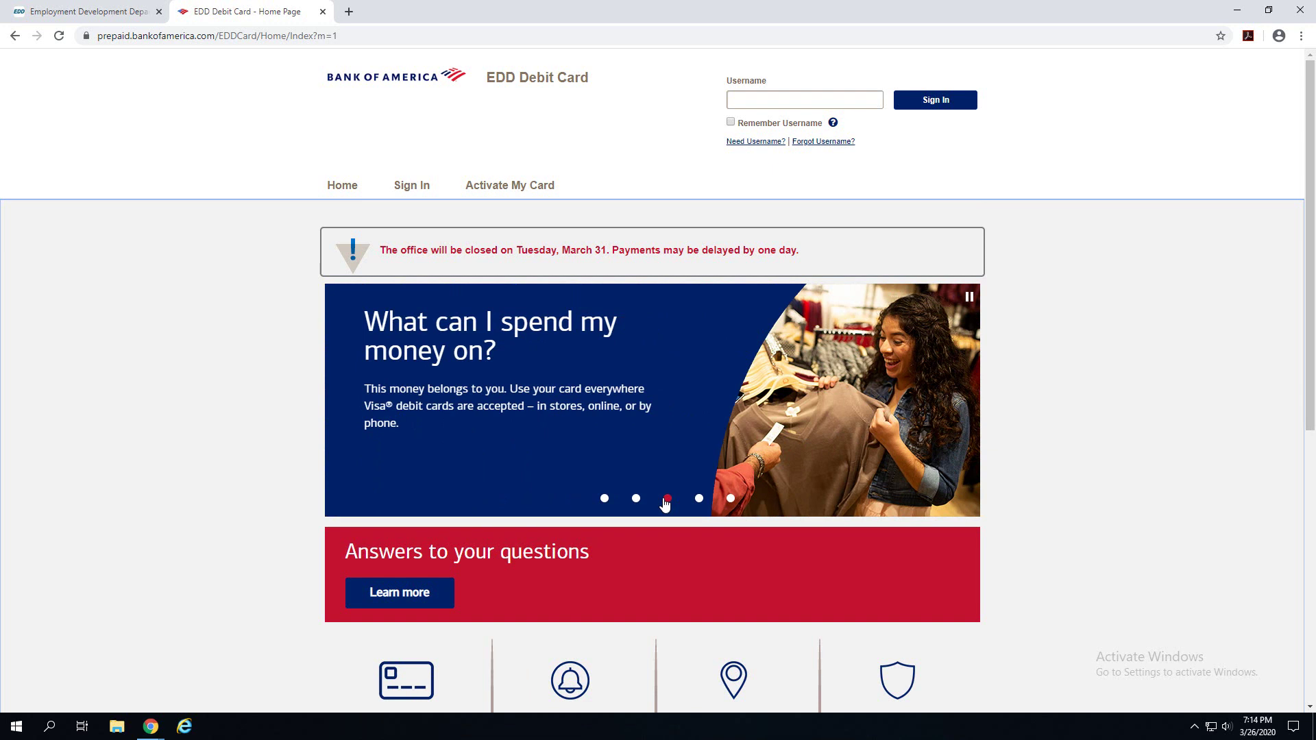
click(700, 499)
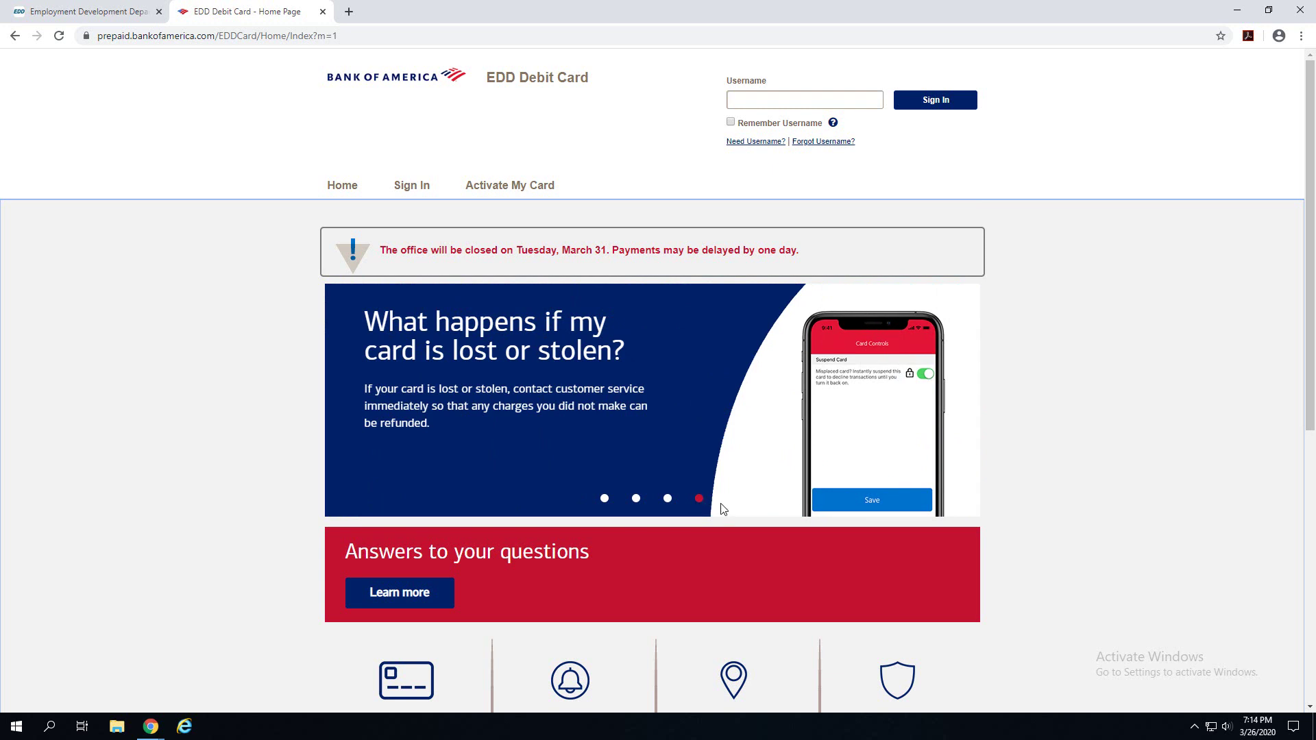
click(420, 595)
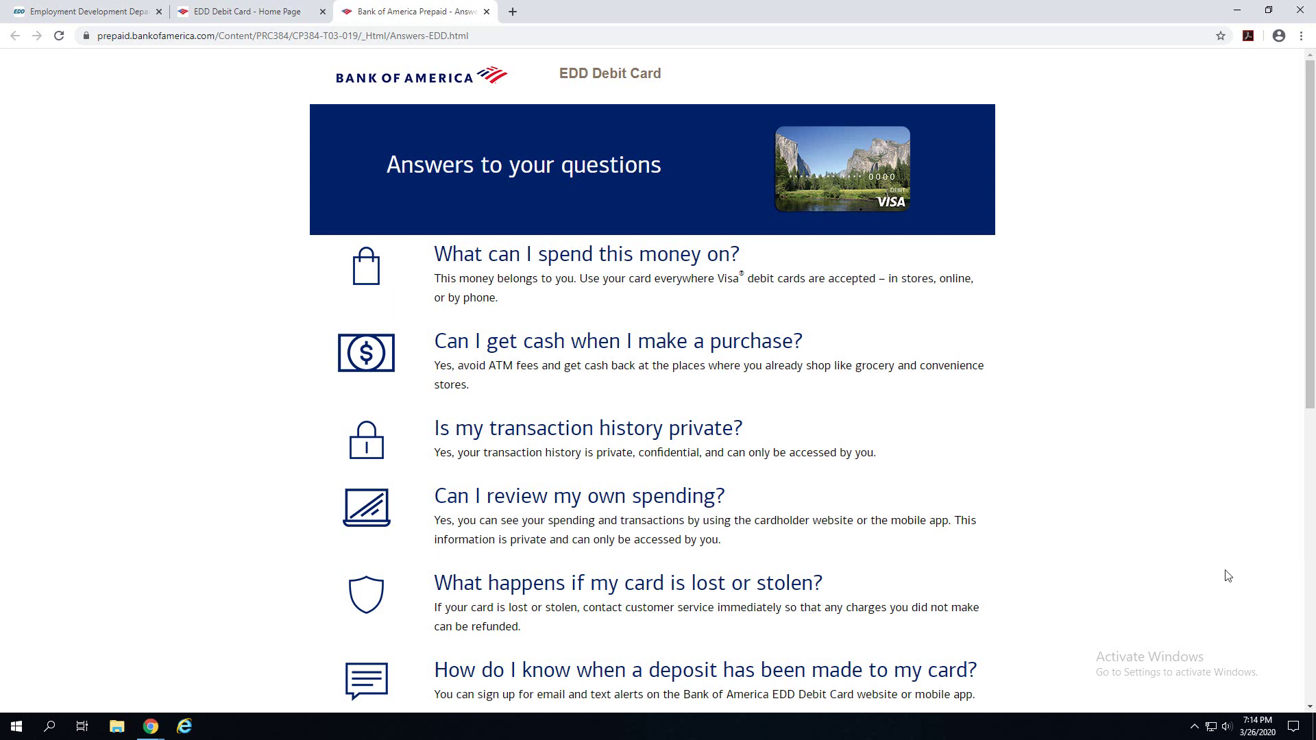
drag(1313, 310, 1312, 509)
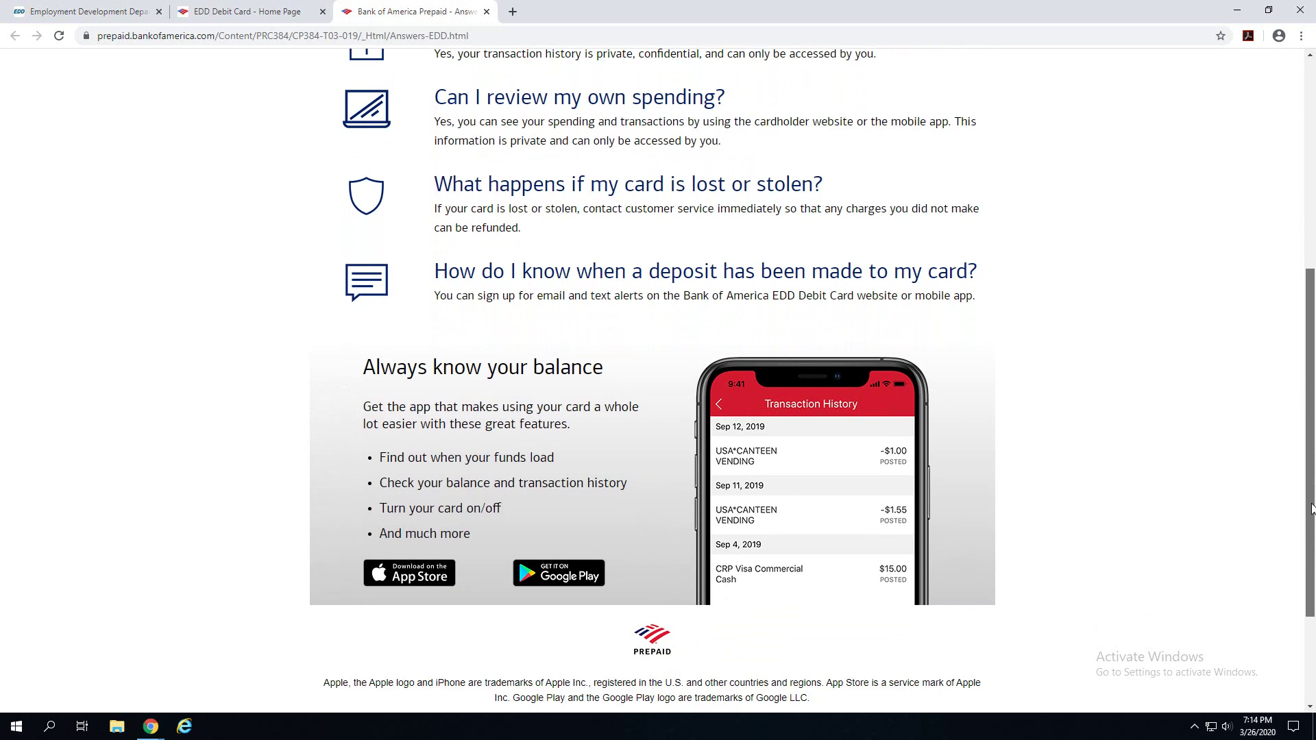
scroll(904, 185, up, 6)
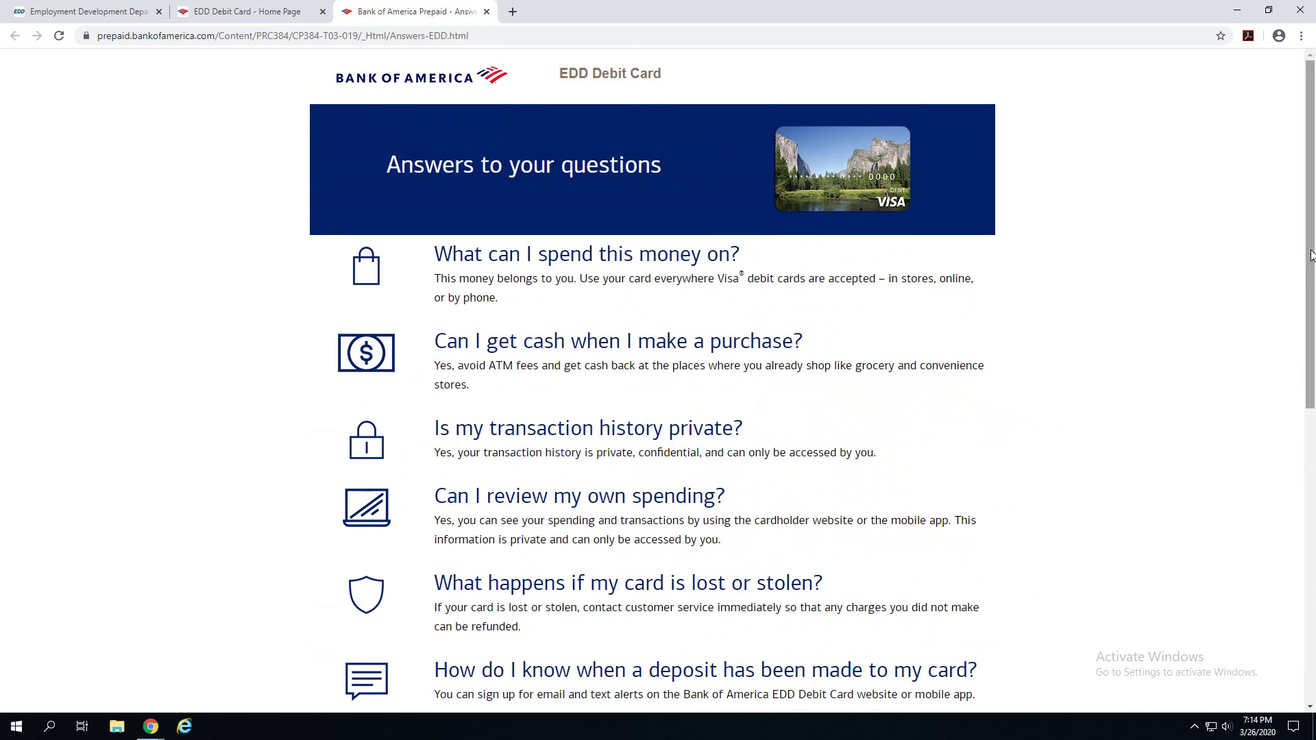
Step: Close the debit card answers page and exit the browser
click(487, 12)
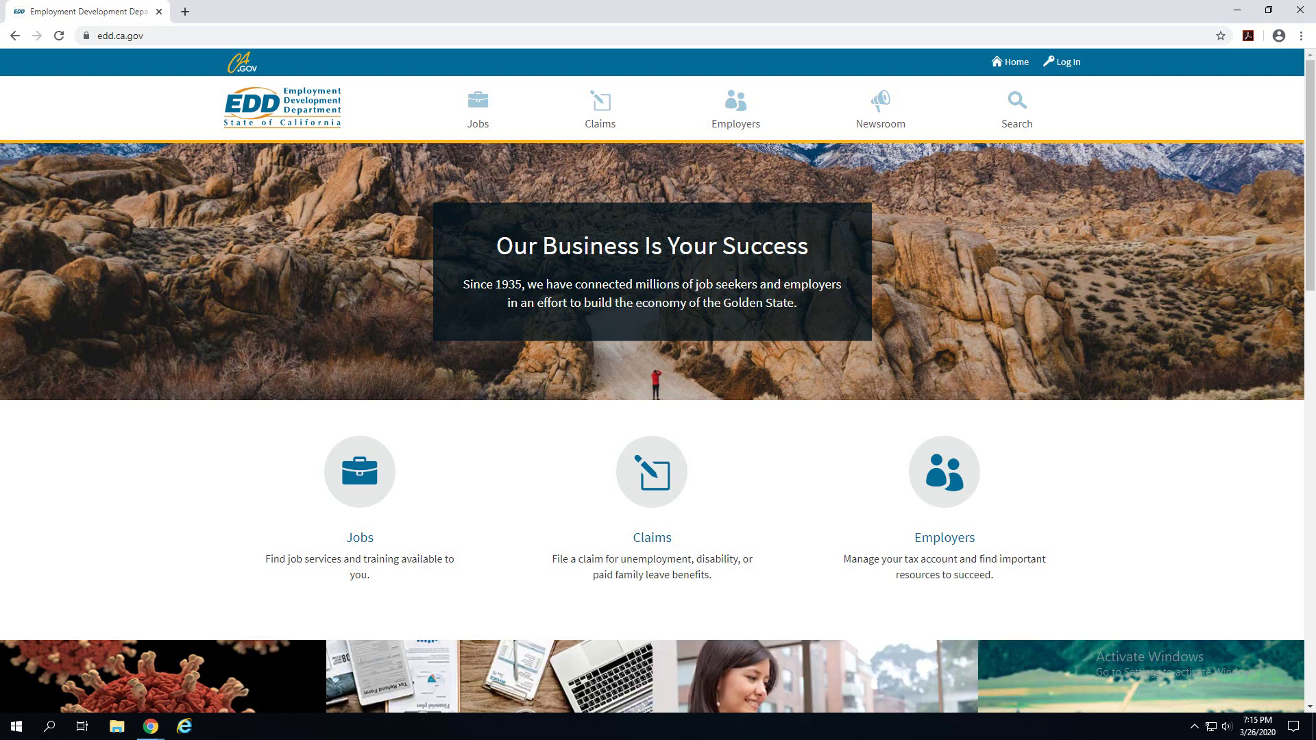
click(1300, 5)
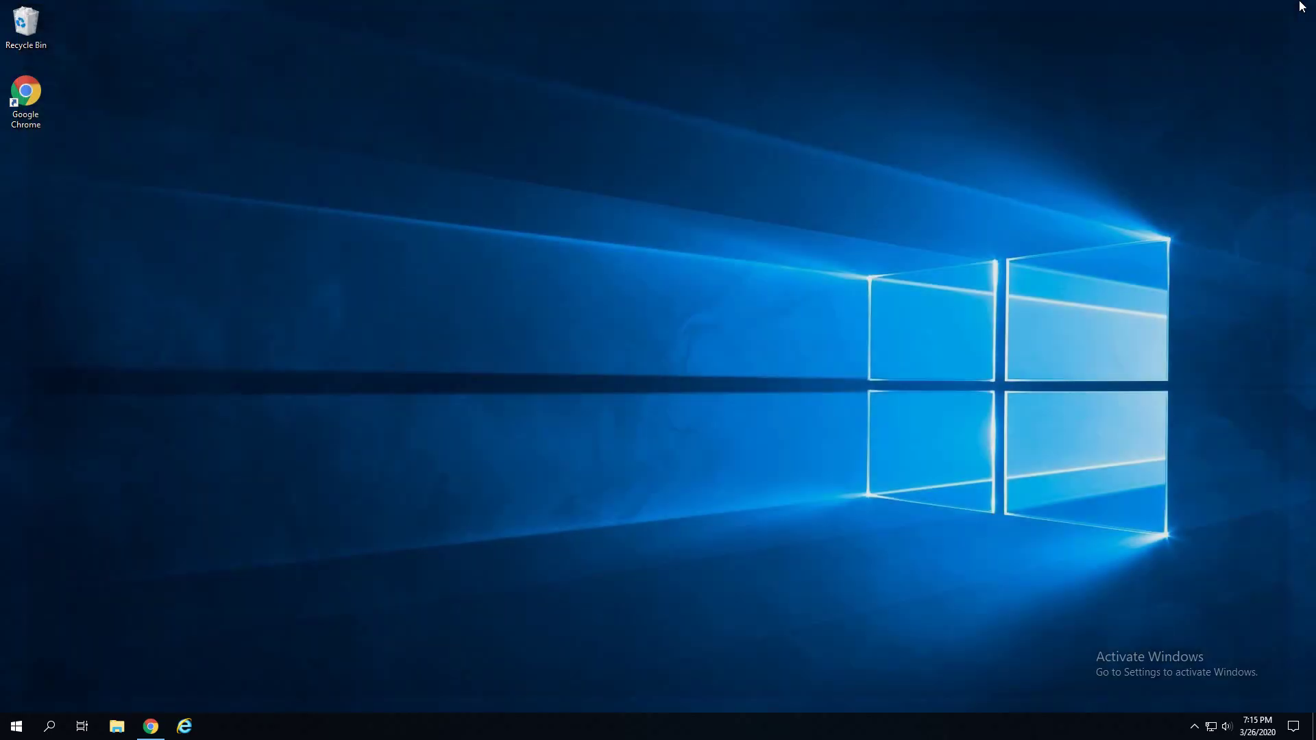